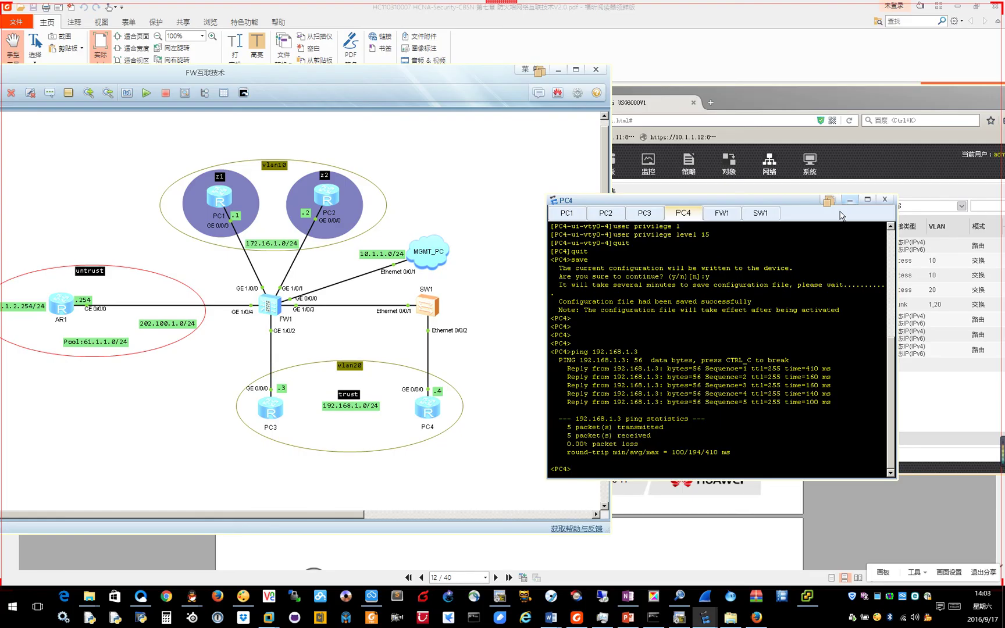
Minimize the PC4 console and bring up the hand-drawn network sketch in OneNote.
{"action": "left_click", "coordinate": [850, 200]}
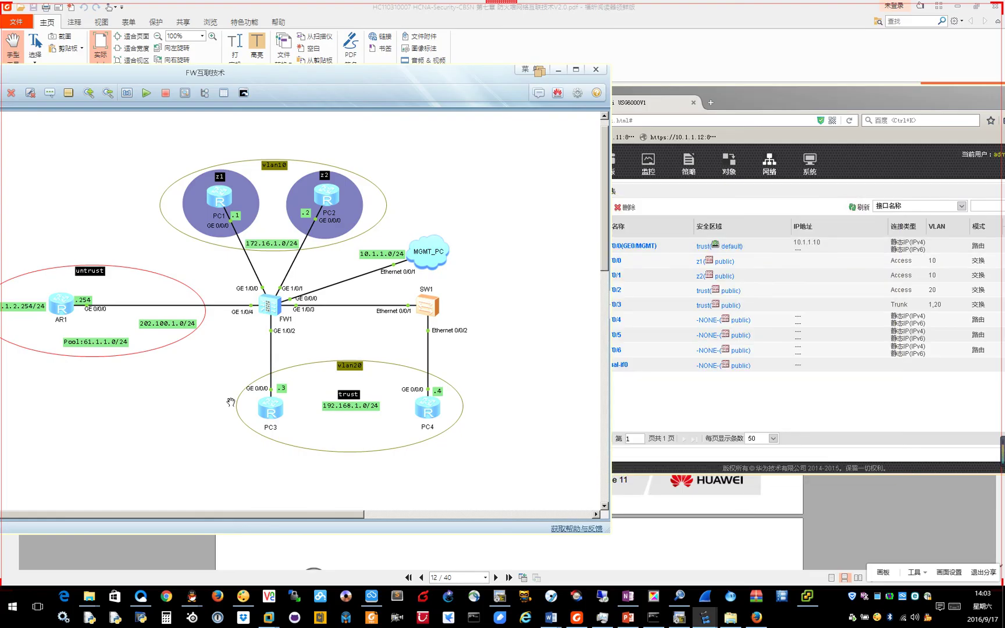
{"action": "left_click", "coordinate": [627, 596]}
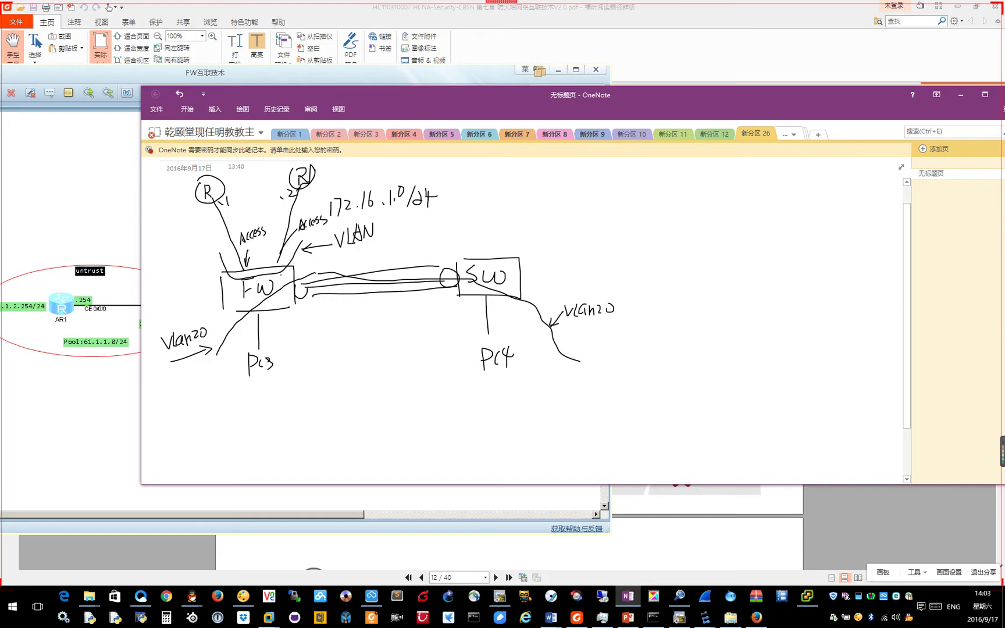
Write VLAN10, 172.16.1.10 and 192.168.1.10 on the firewall sketch.
{"action": "left_click_drag", "start_coordinate": [384, 221], "coordinate": [384, 221]}
{"action": "mouse_move", "coordinate": [262, 276]}
{"action": "left_mouse_down"}
{"action": "mouse_move", "coordinate": [445, 230]}
{"action": "mouse_move", "coordinate": [478, 204]}
{"action": "mouse_move", "coordinate": [500, 213]}
{"action": "mouse_move", "coordinate": [528, 194]}
{"action": "left_mouse_up"}
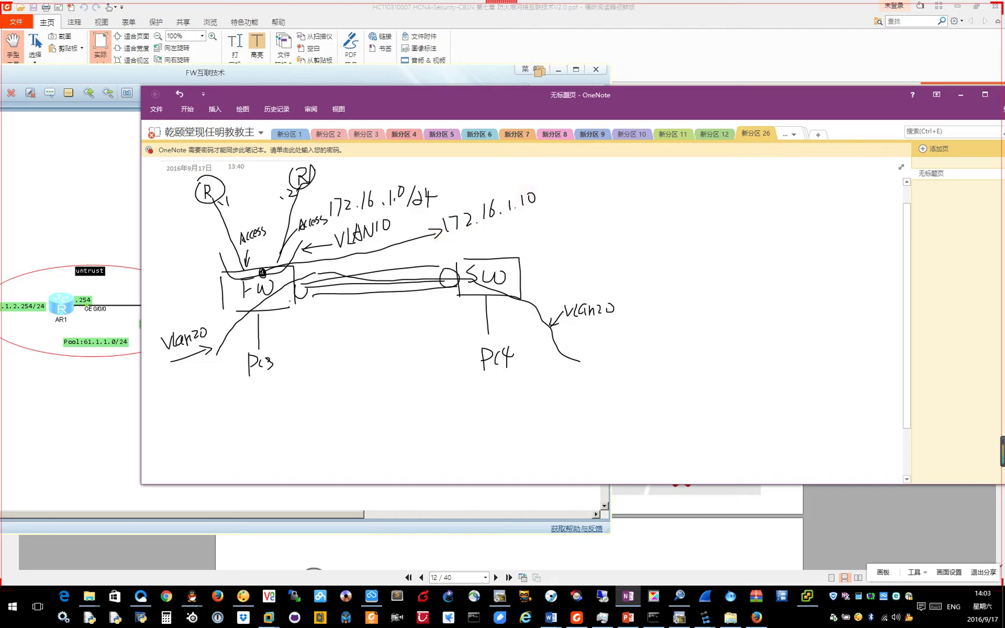
{"action": "mouse_move", "coordinate": [277, 283]}
{"action": "left_mouse_down"}
{"action": "mouse_move", "coordinate": [358, 348]}
{"action": "mouse_move", "coordinate": [351, 353]}
{"action": "mouse_move", "coordinate": [375, 360]}
{"action": "mouse_move", "coordinate": [410, 350]}
{"action": "mouse_move", "coordinate": [421, 331]}
{"action": "mouse_move", "coordinate": [428, 349]}
{"action": "mouse_move", "coordinate": [442, 326]}
{"action": "left_mouse_up"}
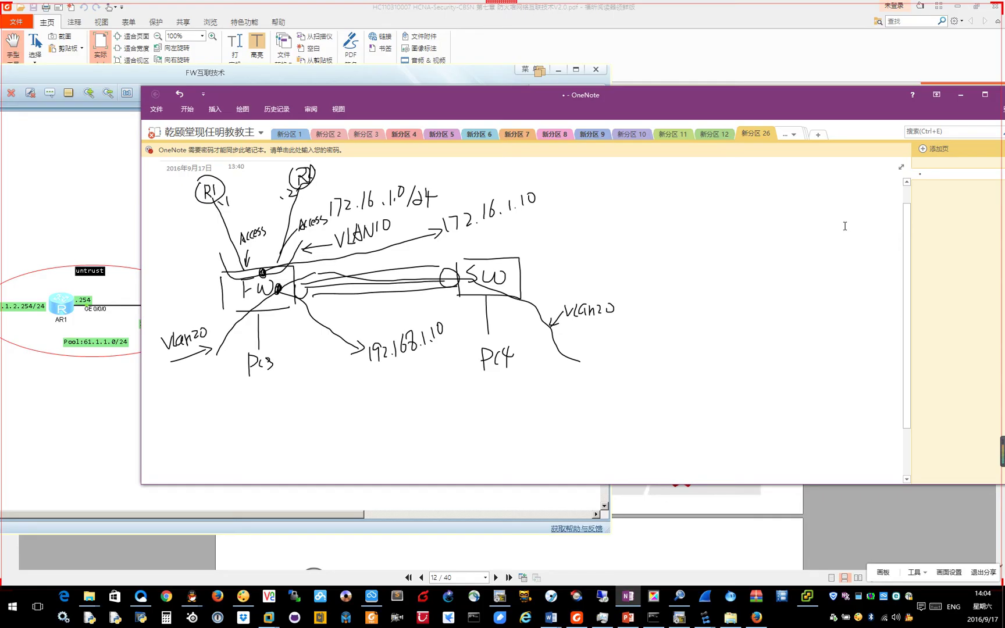
Minimize OneNote and bring the FW互联.docx lab guide forward.
{"action": "left_click", "coordinate": [960, 94]}
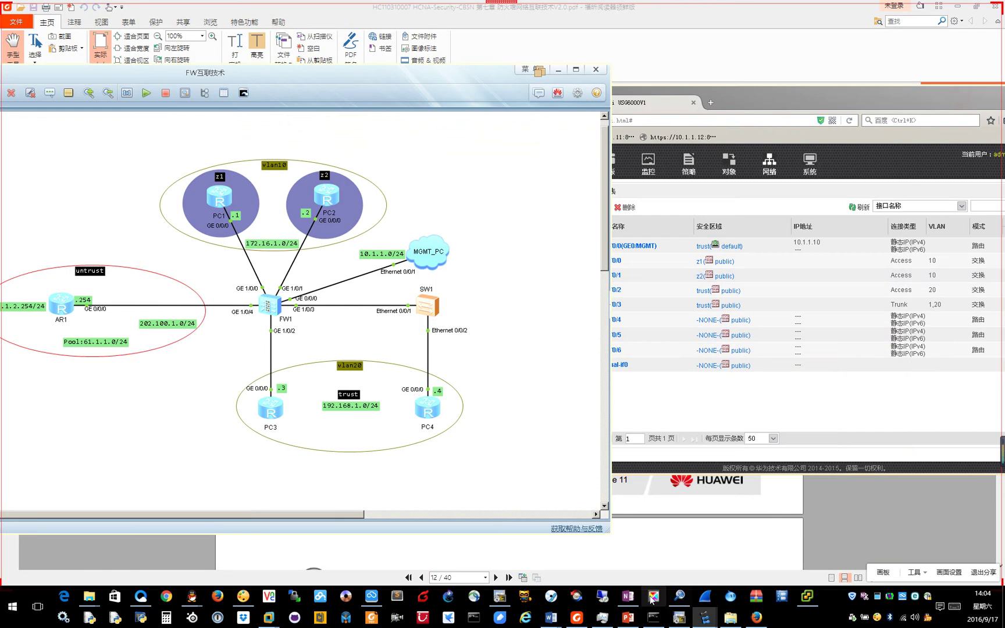
{"action": "left_click", "coordinate": [627, 596]}
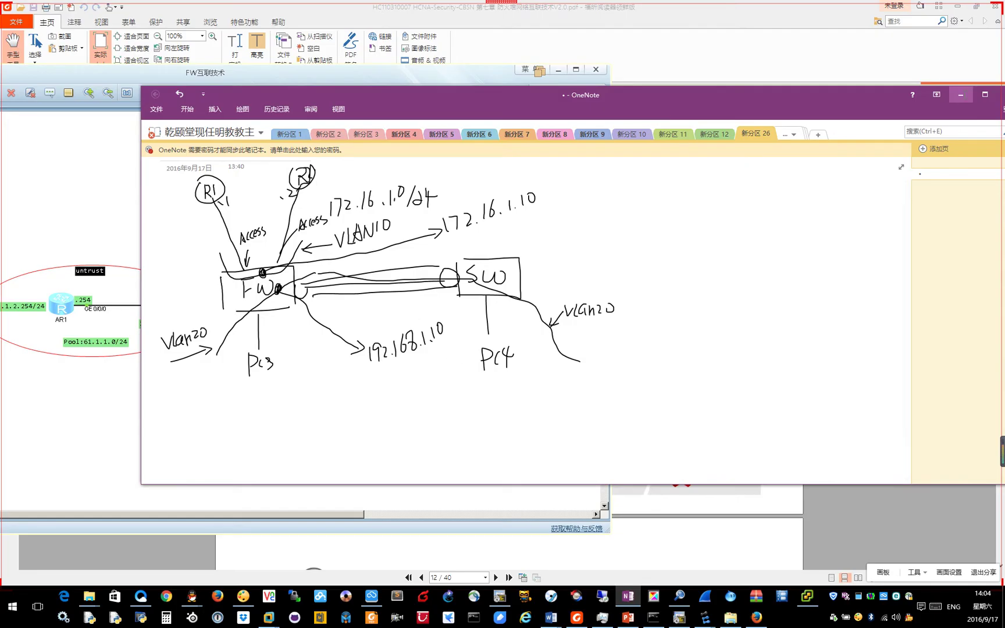
{"action": "left_click", "coordinate": [960, 94]}
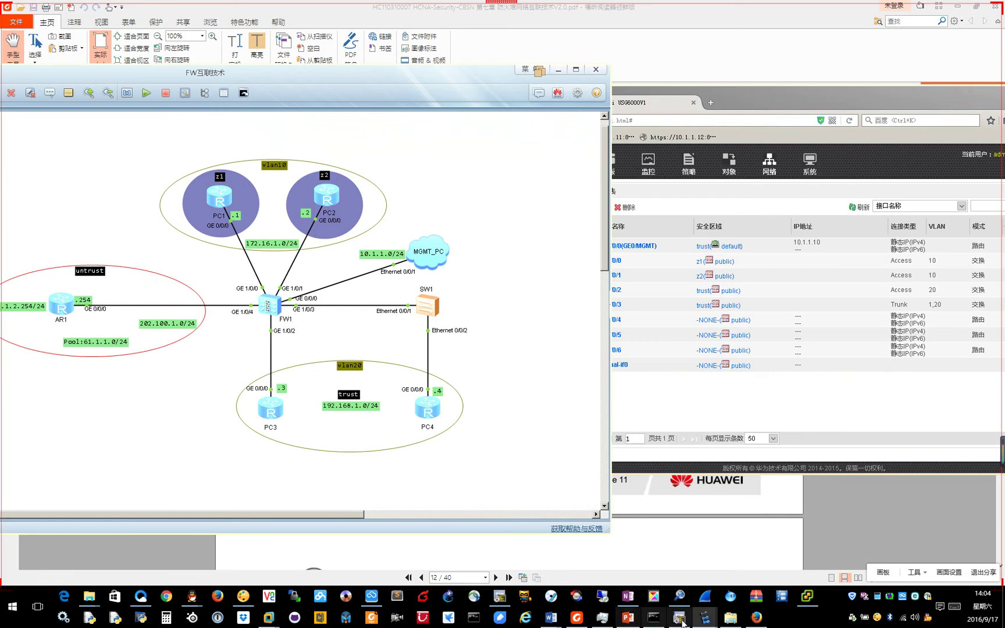
{"action": "mouse_move", "coordinate": [552, 620]}
{"action": "left_click", "coordinate": [599, 587]}
Scroll the guide to the vlan10 interface step and shift the firewall web window left.
{"action": "scroll", "coordinate": [640, 454], "scroll_direction": "down", "scroll_amount": 5}
{"action": "scroll", "coordinate": [639, 471], "scroll_direction": "down", "scroll_amount": 9}
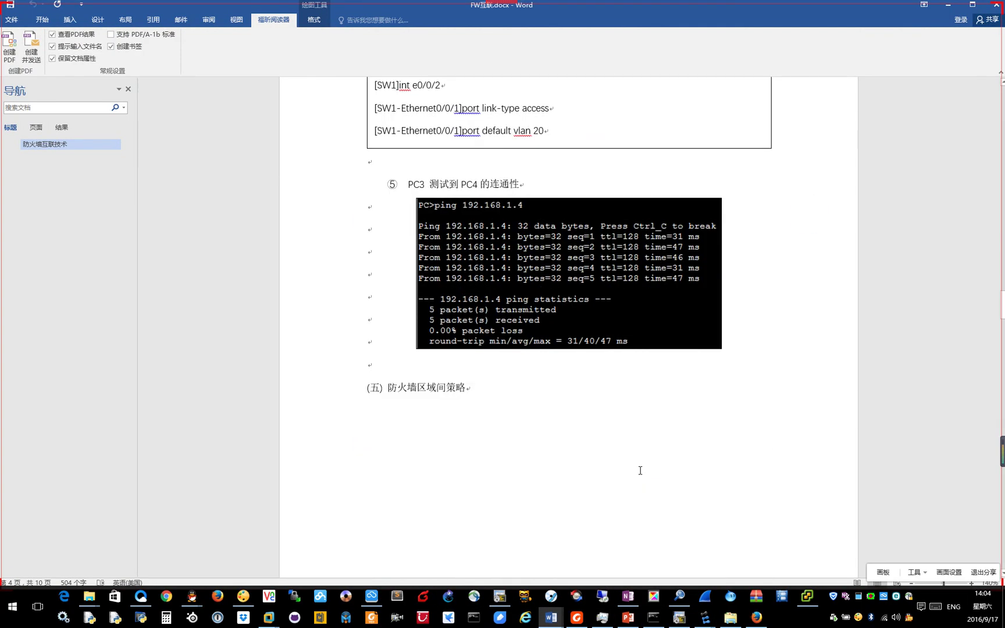
{"action": "scroll", "coordinate": [640, 470], "scroll_direction": "down", "scroll_amount": 12}
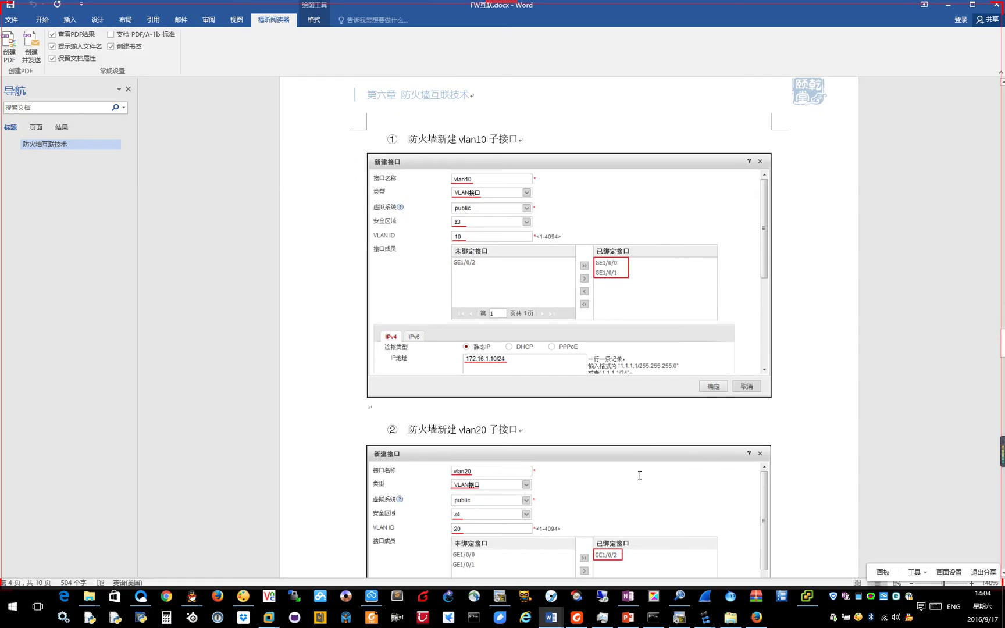
{"action": "left_click", "coordinate": [757, 618]}
{"action": "left_click_drag", "start_coordinate": [784, 92], "coordinate": [697, 100]}
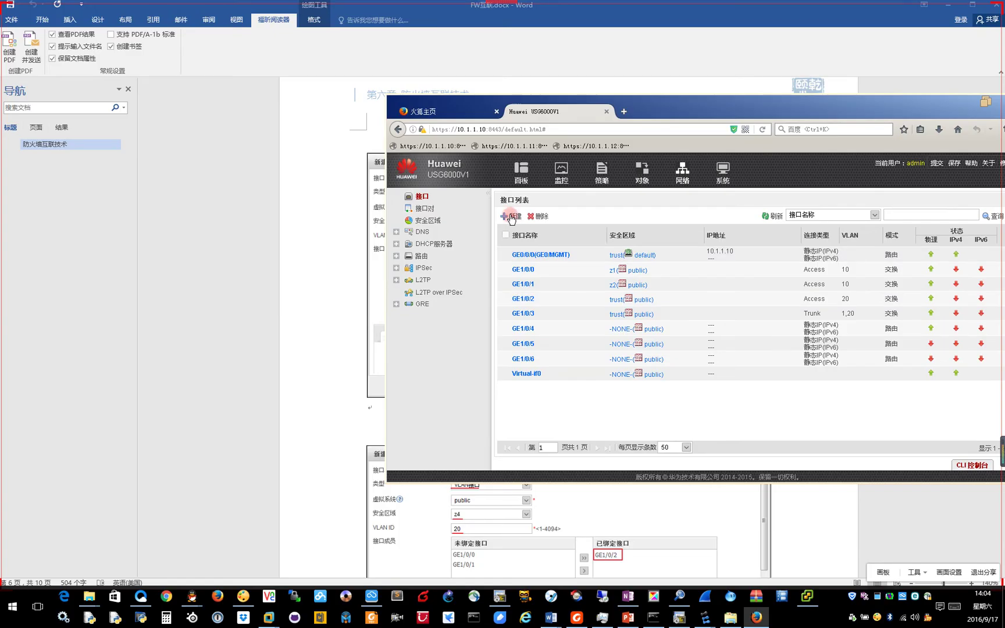
Start a new VLAN接口 interface named vlan, then cancel it.
{"action": "left_click", "coordinate": [511, 217]}
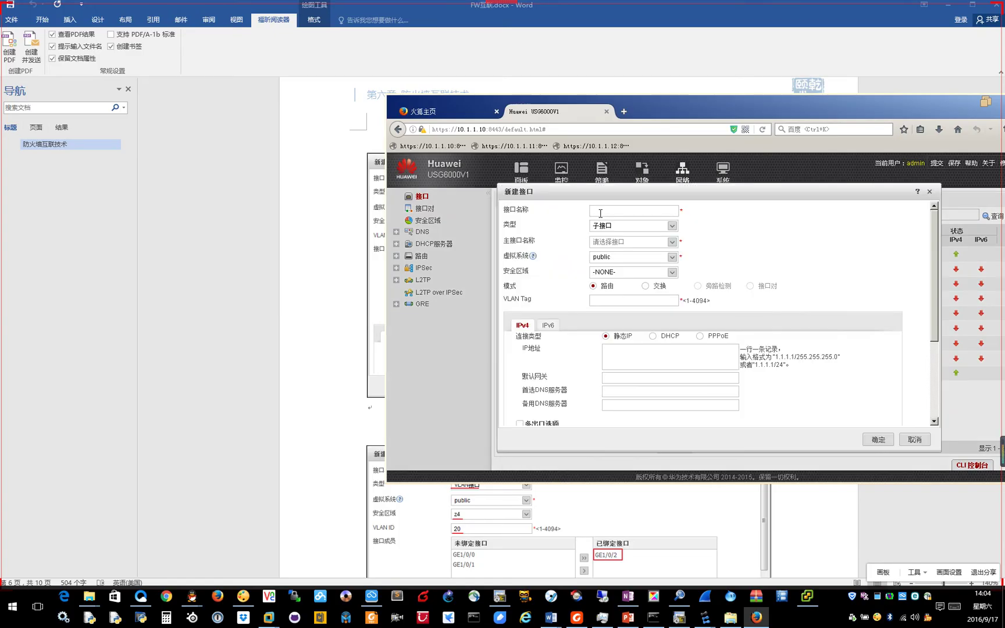
{"action": "left_click", "coordinate": [354, 285]}
{"action": "key", "text": "alt+Tab"}
{"action": "type", "text": "vlan"}
{"action": "left_click", "coordinate": [672, 226]}
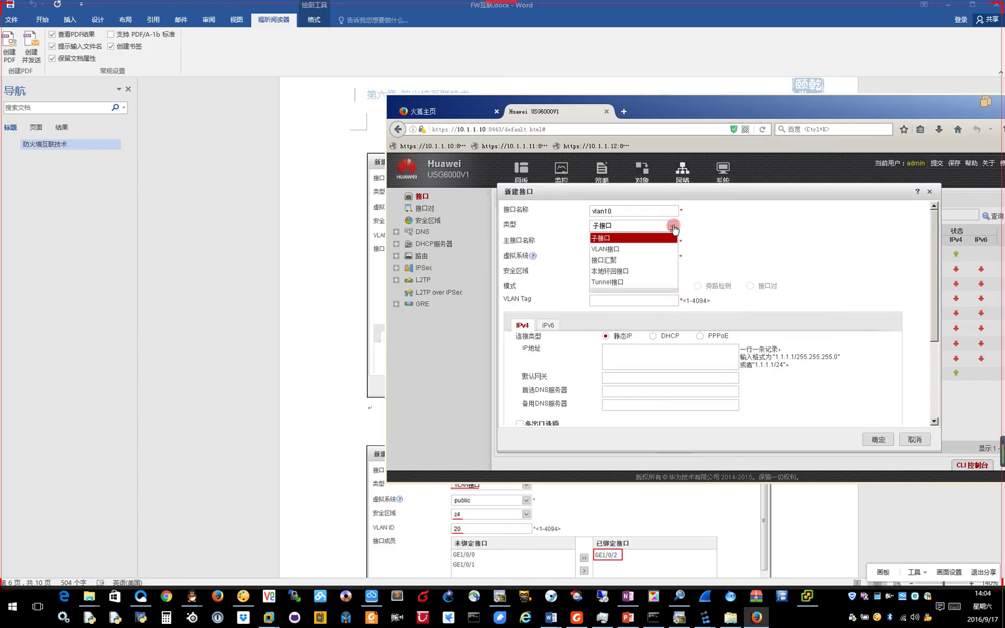
{"action": "left_click", "coordinate": [644, 249]}
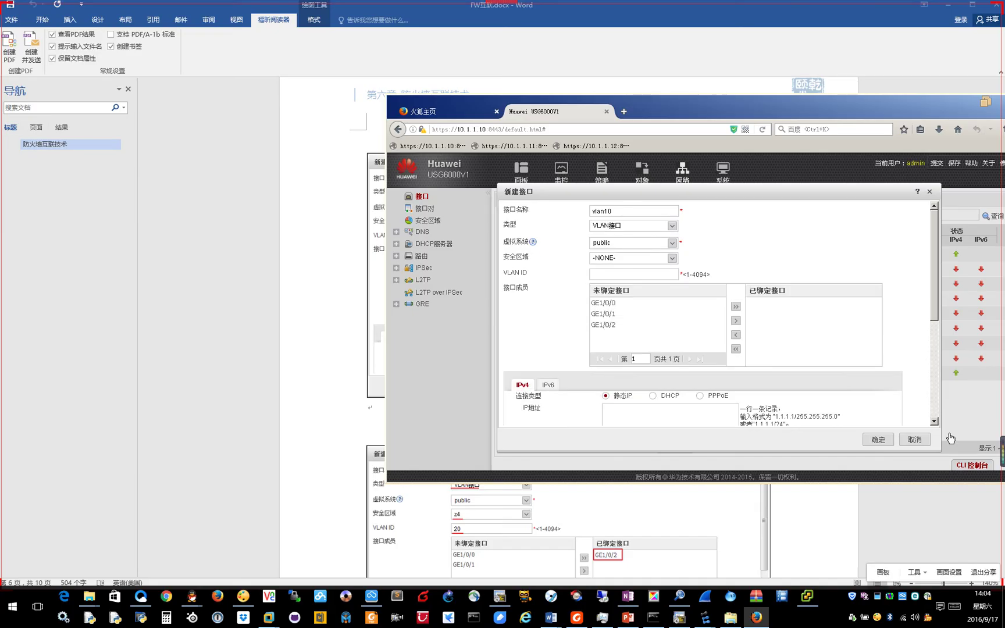
{"action": "left_click", "coordinate": [914, 440]}
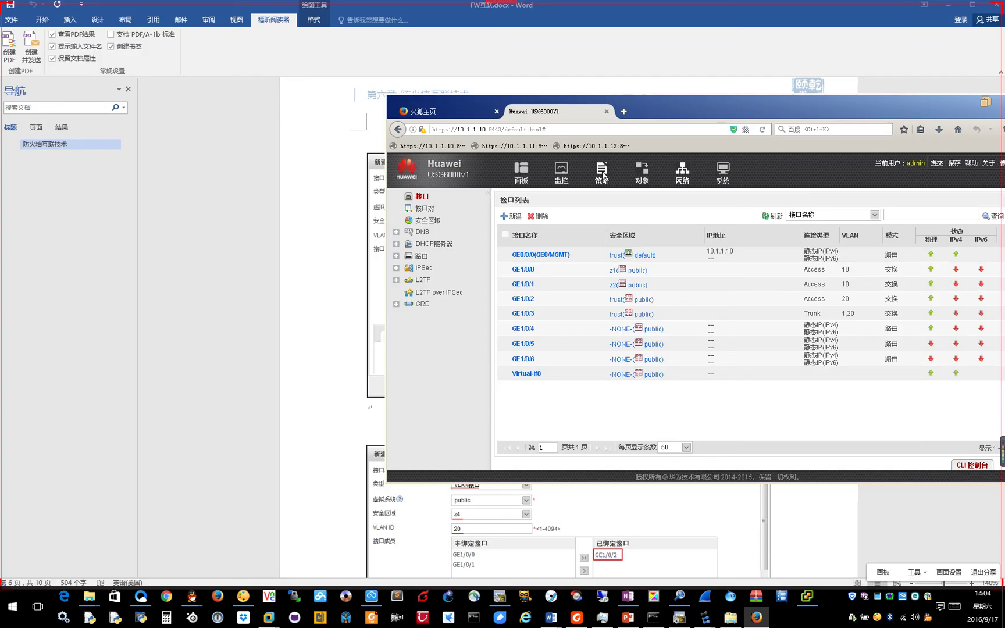
Navigate to 网络 > 安全区域 to show the security zone list.
{"action": "left_click", "coordinate": [601, 171]}
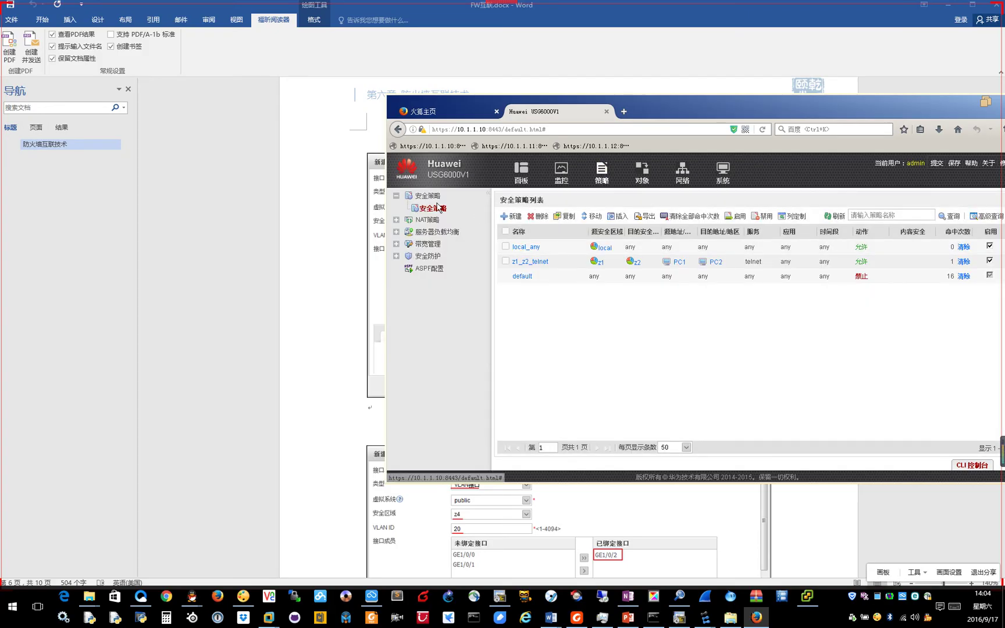
{"action": "left_click", "coordinate": [679, 176]}
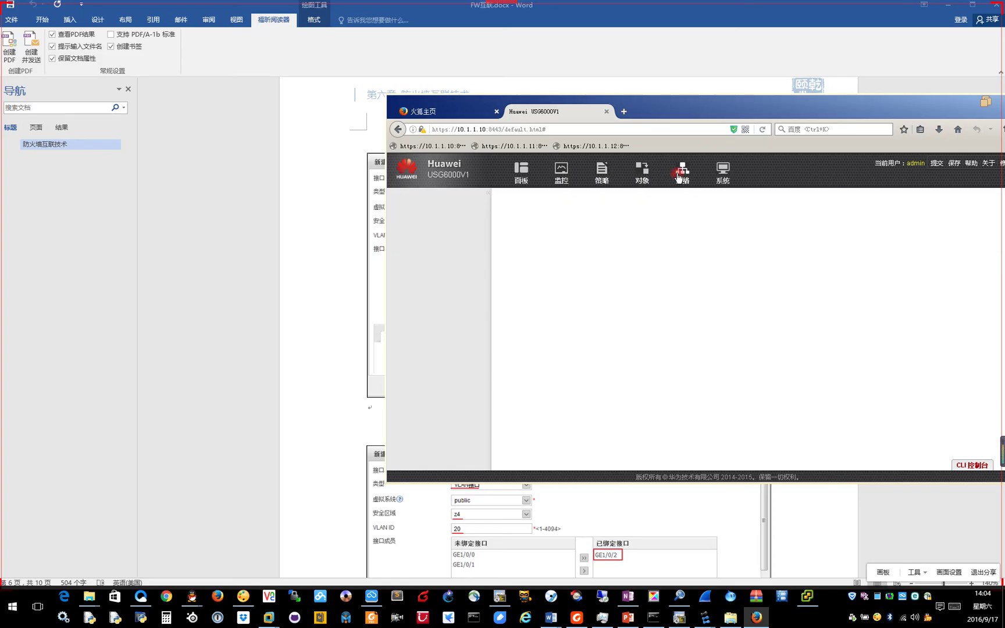
{"action": "left_click", "coordinate": [426, 222]}
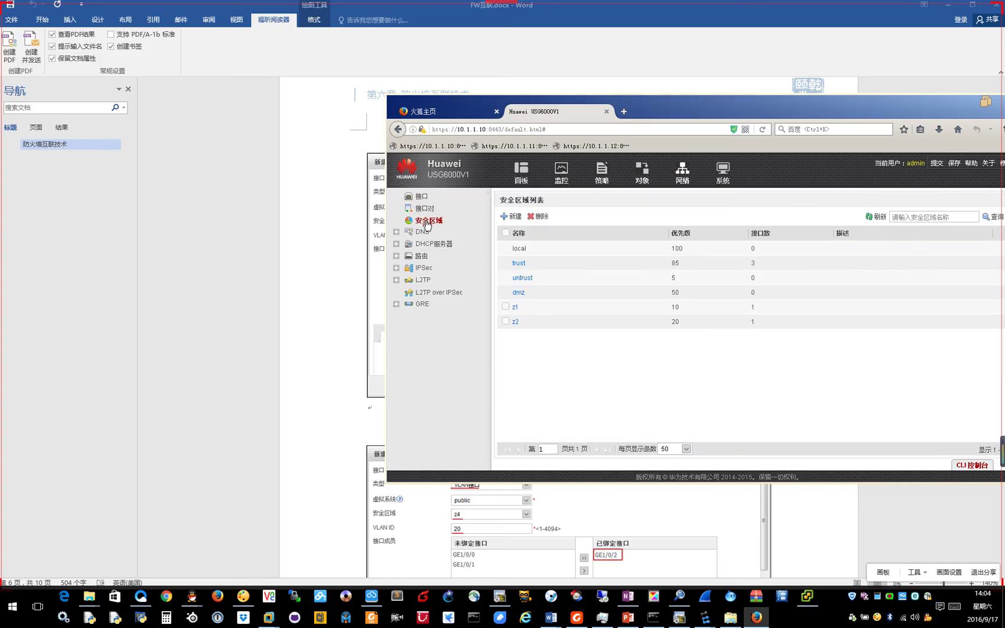
Create security zone z3 with priority 30.
{"action": "left_click", "coordinate": [511, 216]}
{"action": "type", "text": "z"}
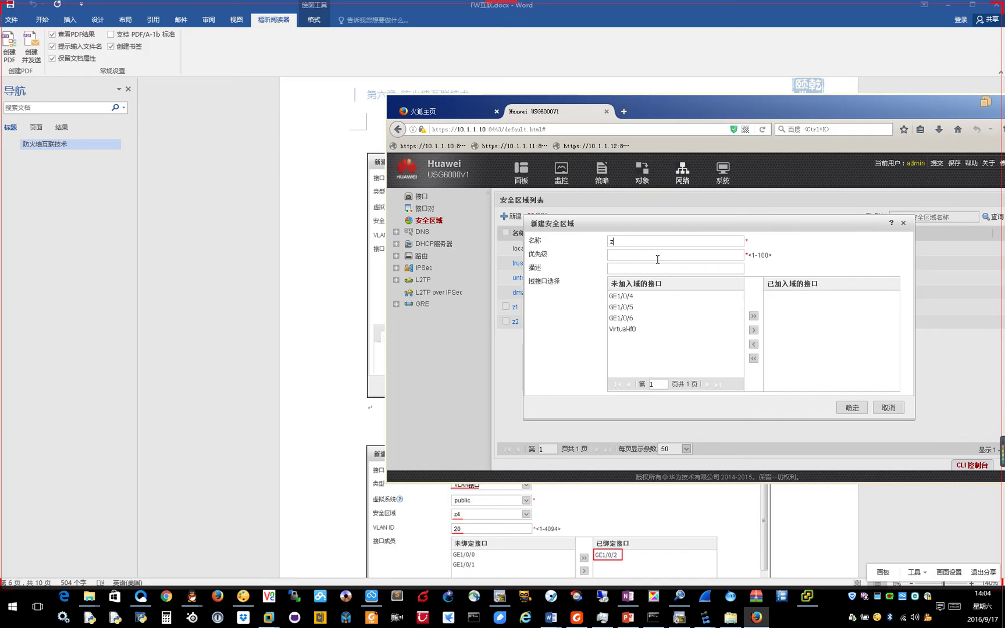
{"action": "type", "text": "3"}
{"action": "left_click", "coordinate": [852, 408]}
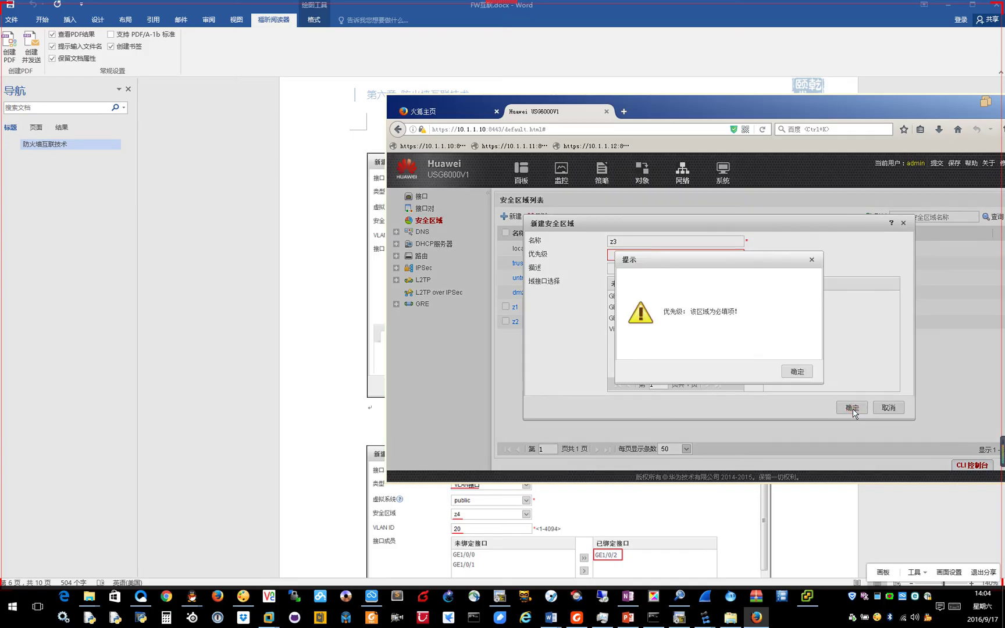
{"action": "left_click", "coordinate": [796, 377]}
{"action": "left_click", "coordinate": [647, 254]}
{"action": "type", "text": "3"}
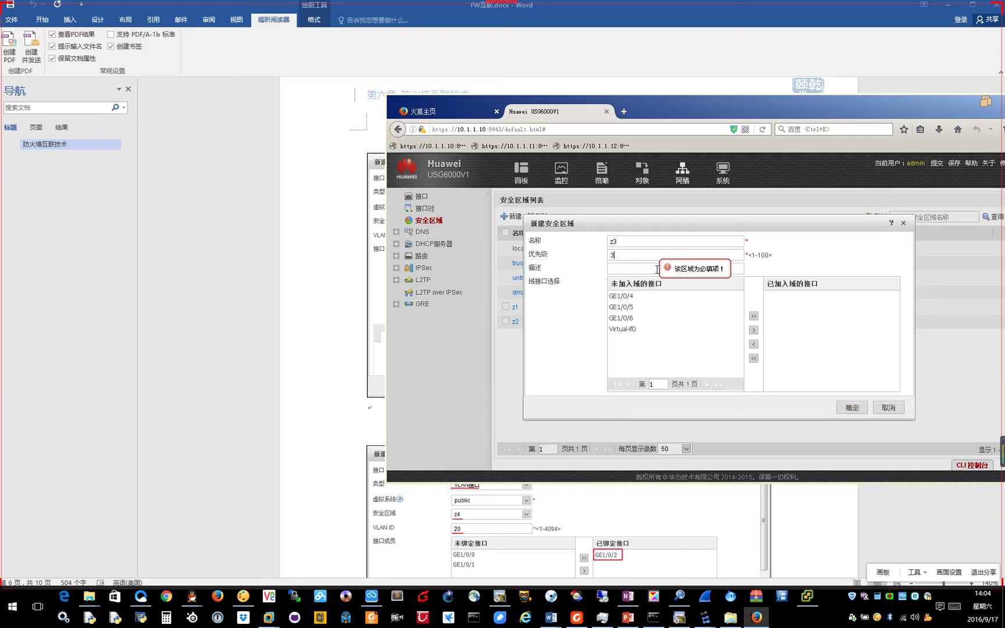
{"action": "type", "text": "0"}
{"action": "left_click", "coordinate": [852, 407]}
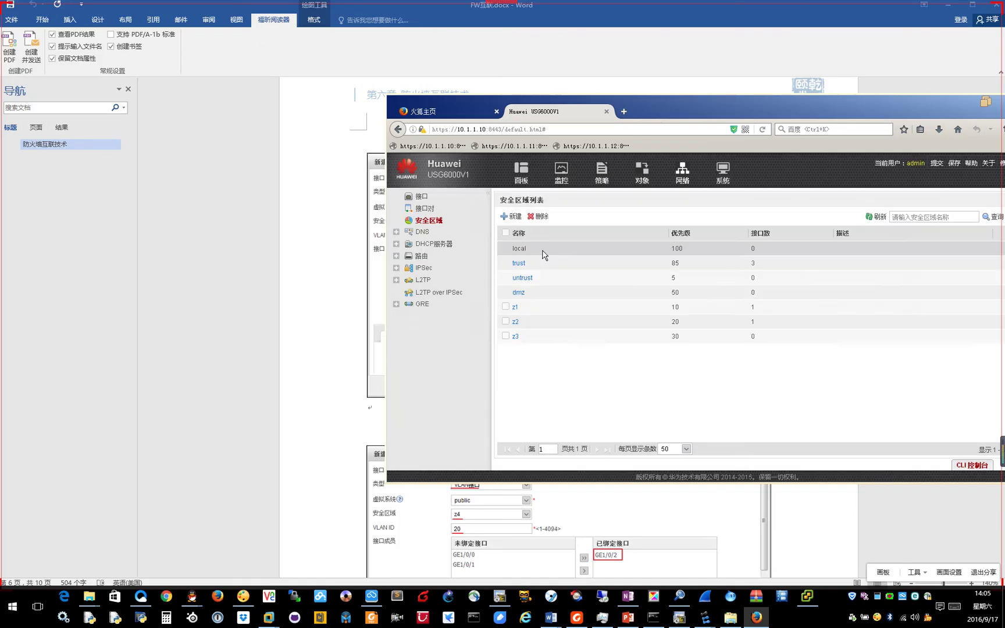
Create security zone z4 with priority 40.
{"action": "left_click", "coordinate": [510, 216]}
{"action": "type", "text": "z"}
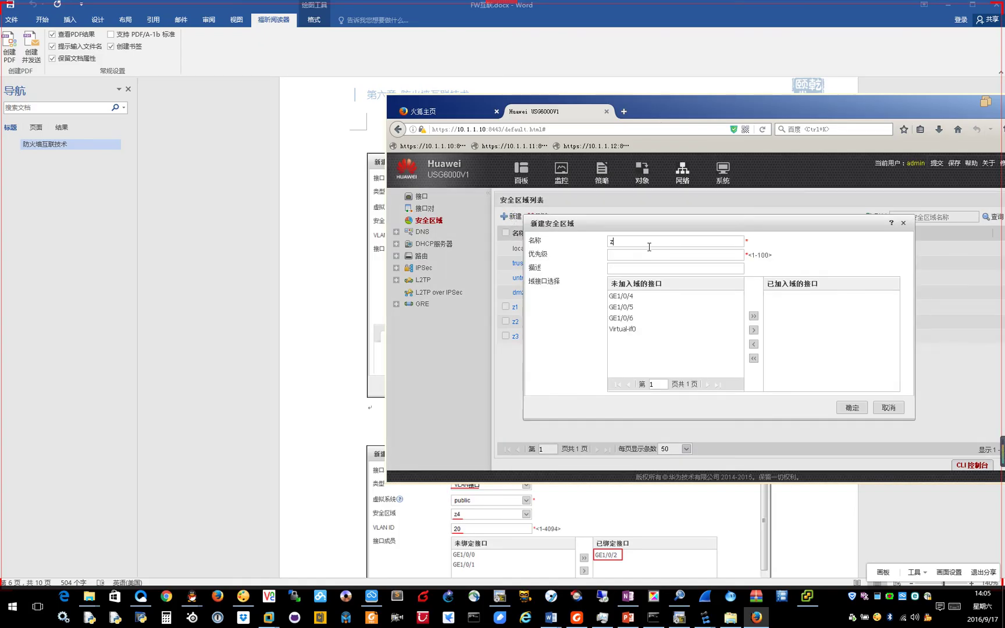
{"action": "type", "text": "4"}
{"action": "left_click", "coordinate": [653, 259]}
{"action": "type", "text": "40"}
{"action": "left_click", "coordinate": [851, 409]}
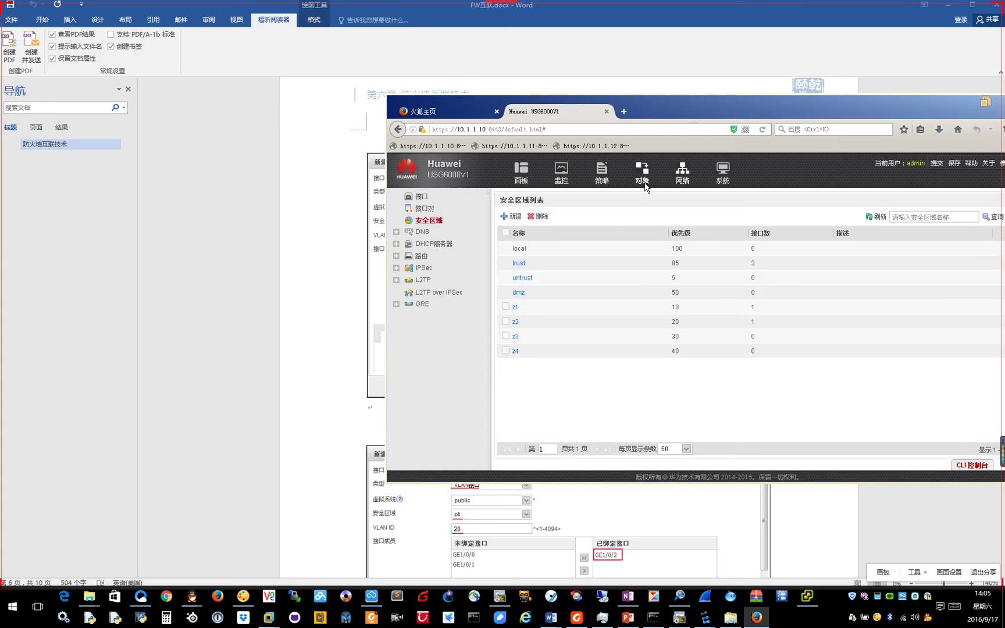
From the interface list, add vlan10 as a VLAN接口 in zone z3 with VLAN ID 10.
{"action": "left_click", "coordinate": [421, 197]}
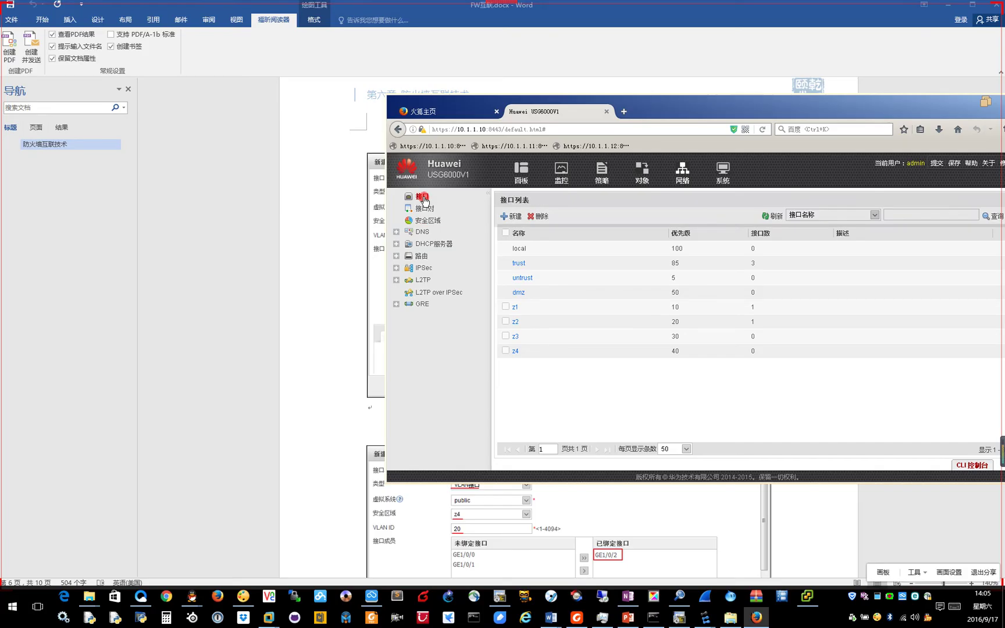
{"action": "left_click", "coordinate": [515, 216]}
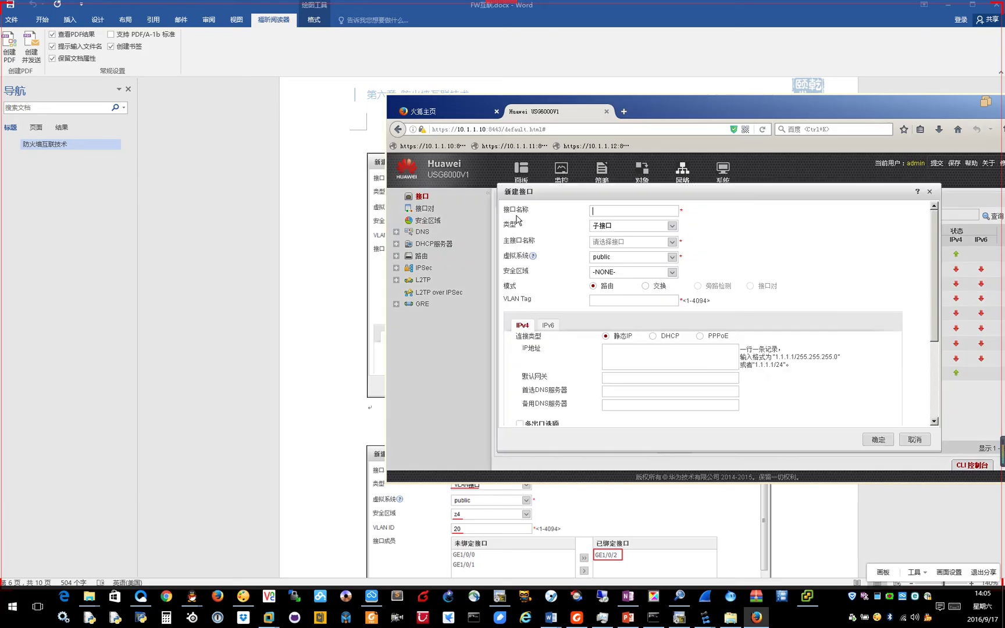
{"action": "left_click", "coordinate": [594, 212]}
{"action": "type", "text": "vlan10"}
{"action": "left_click", "coordinate": [671, 226]}
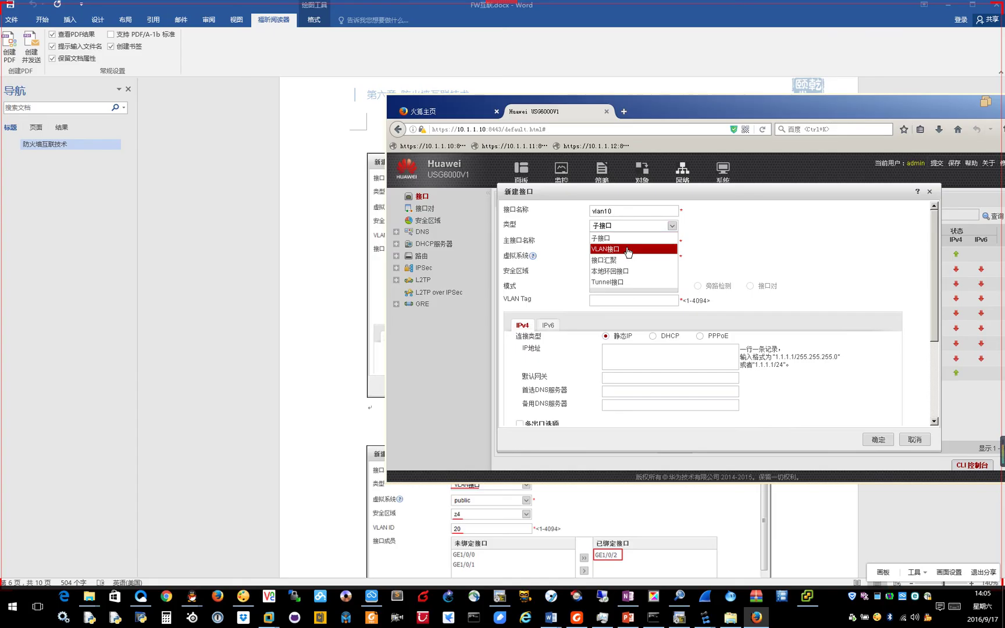
{"action": "left_click", "coordinate": [628, 250]}
{"action": "left_click", "coordinate": [618, 260]}
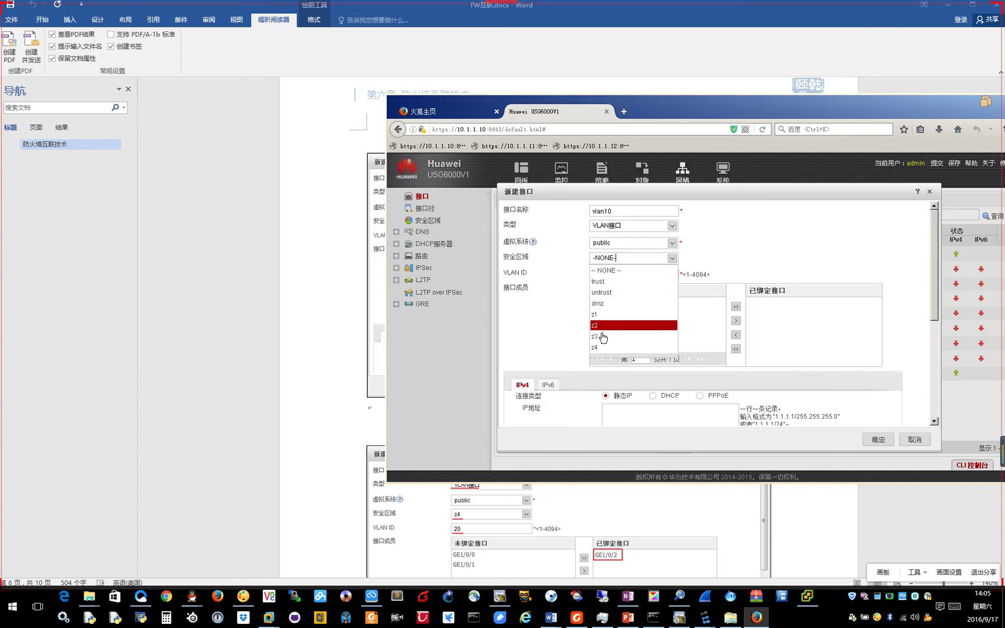
{"action": "left_click", "coordinate": [599, 336]}
{"action": "left_click", "coordinate": [604, 276]}
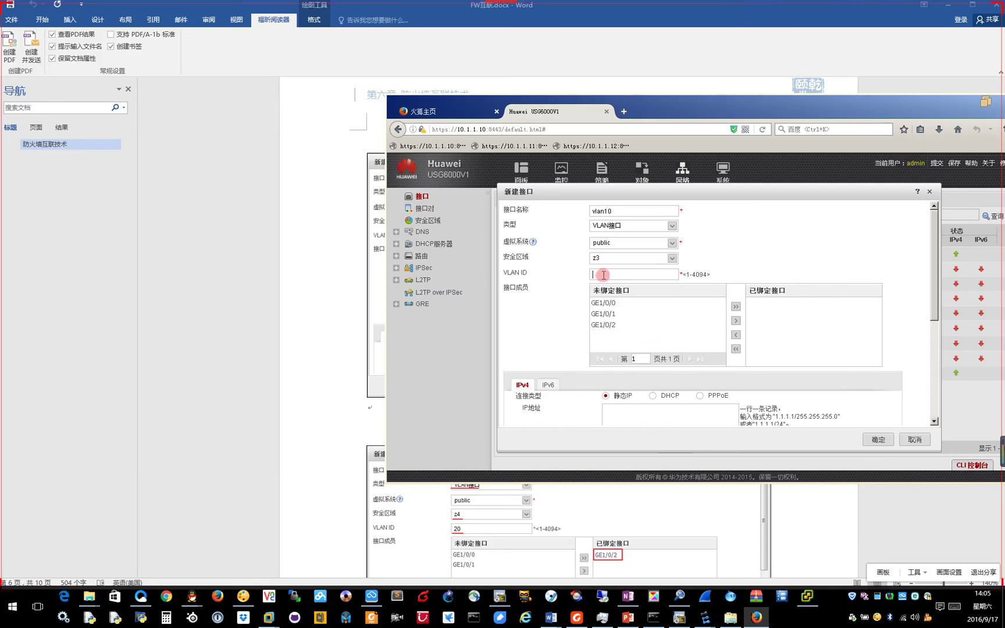
{"action": "type", "text": "10"}
{"action": "left_click", "coordinate": [879, 440]}
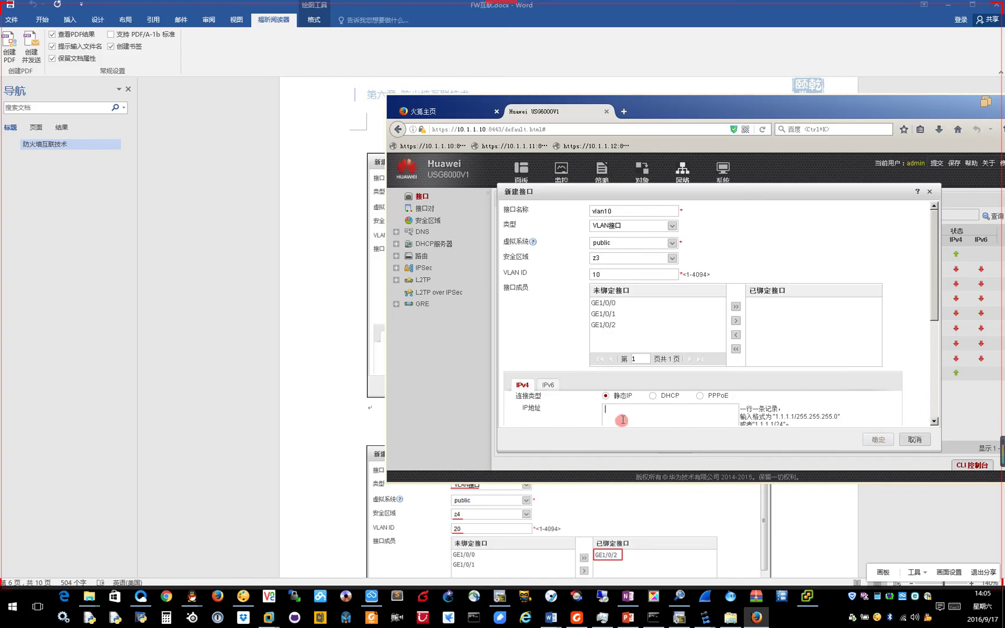
{"action": "scroll", "coordinate": [622, 407], "scroll_direction": "down", "scroll_amount": 1}
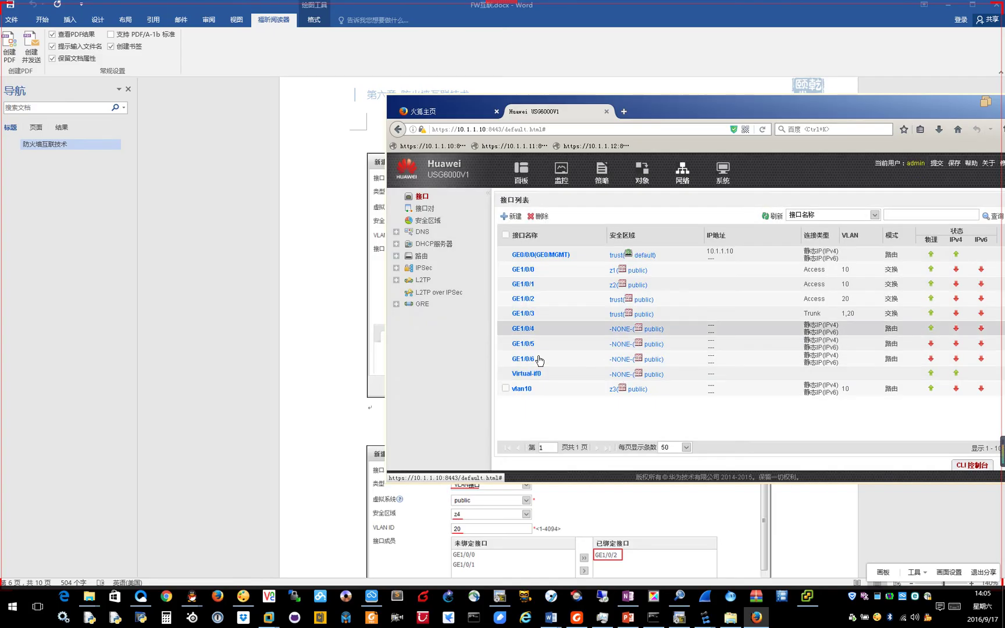
Set vlan10's IP address to 172.16.1.10/24 and save.
{"action": "left_click", "coordinate": [522, 389]}
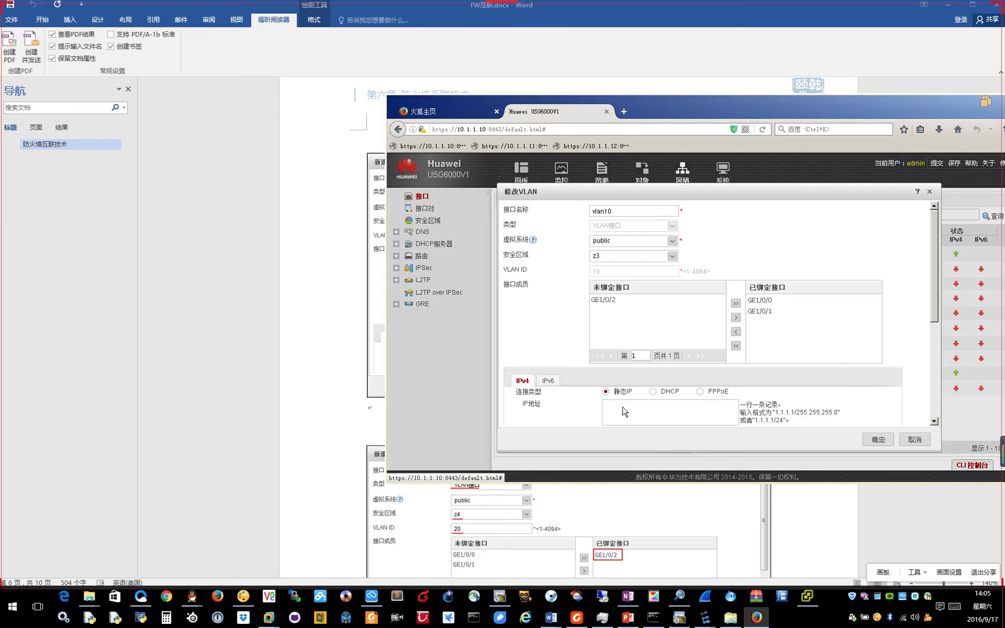
{"action": "type", "text": "172"}
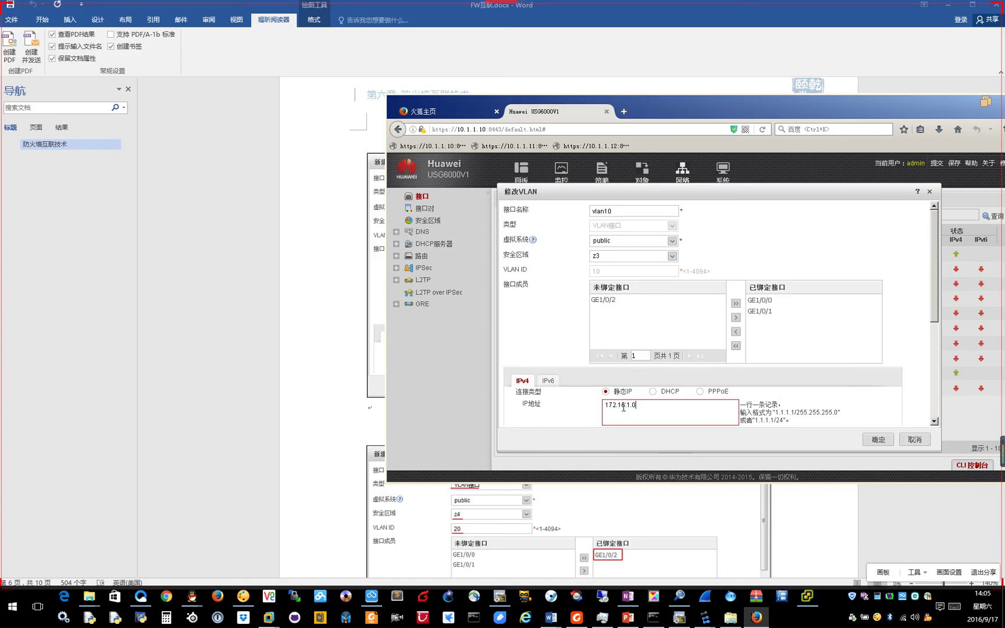
{"action": "type", "text": ".16.1.10/24"}
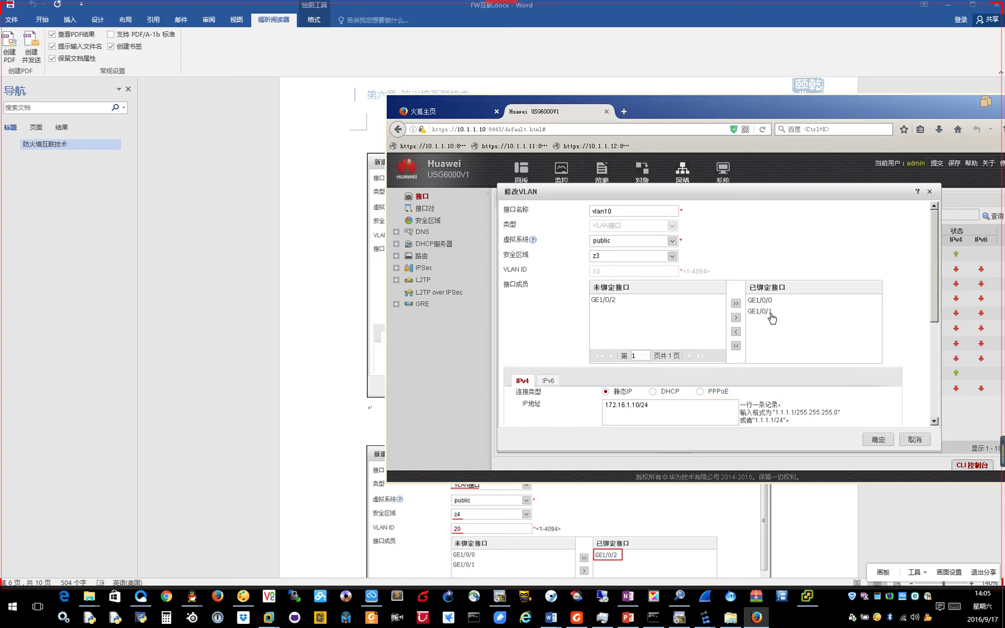
{"action": "left_click", "coordinate": [875, 440]}
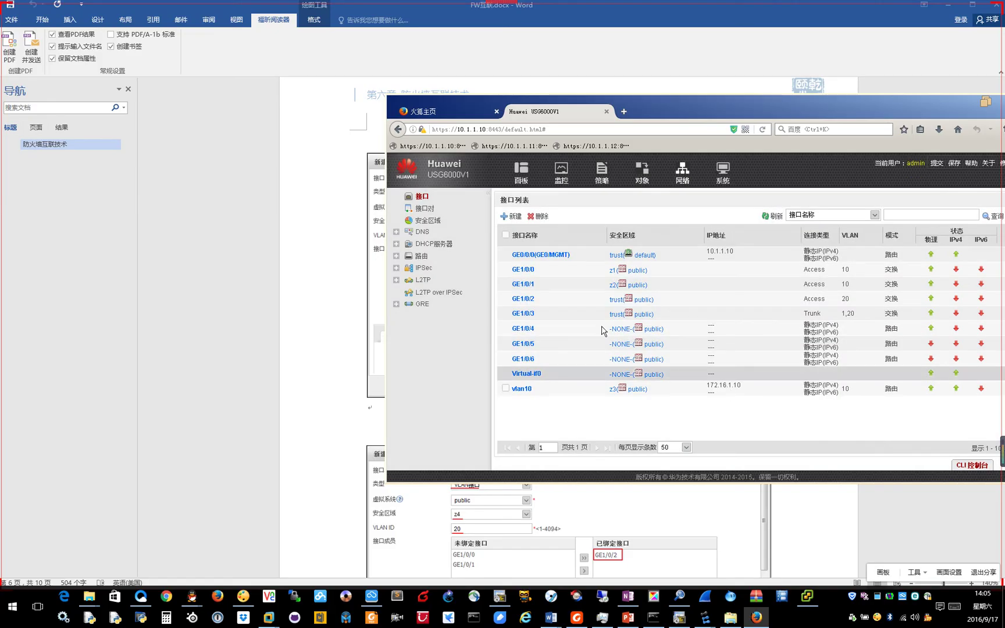
Enable Ping access management on vlan10 and save.
{"action": "left_click", "coordinate": [522, 389]}
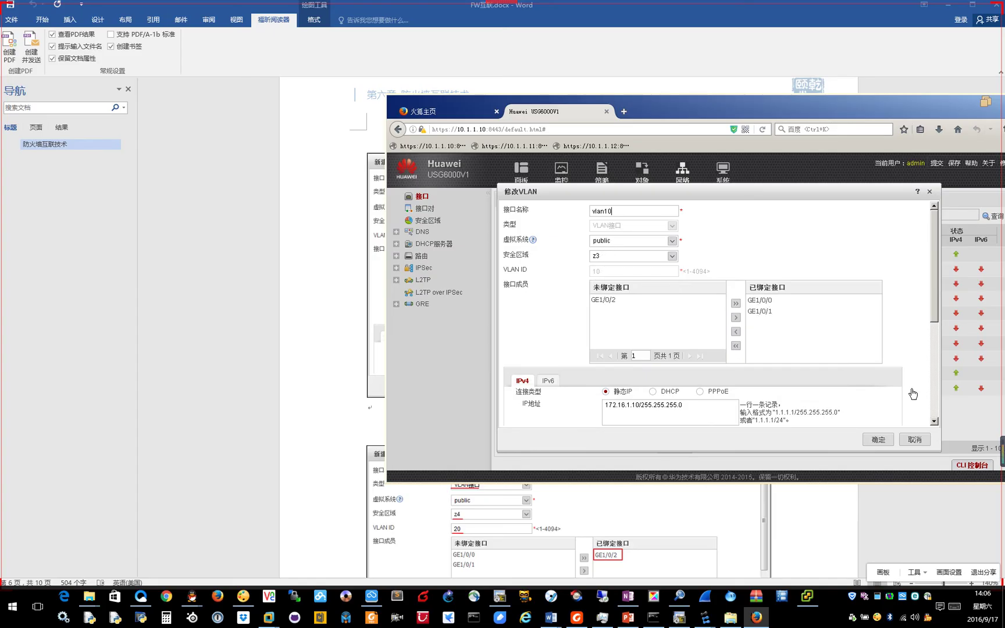
{"action": "scroll", "coordinate": [912, 392], "scroll_direction": "down", "scroll_amount": 3}
{"action": "scroll", "coordinate": [675, 331], "scroll_direction": "down", "scroll_amount": 3}
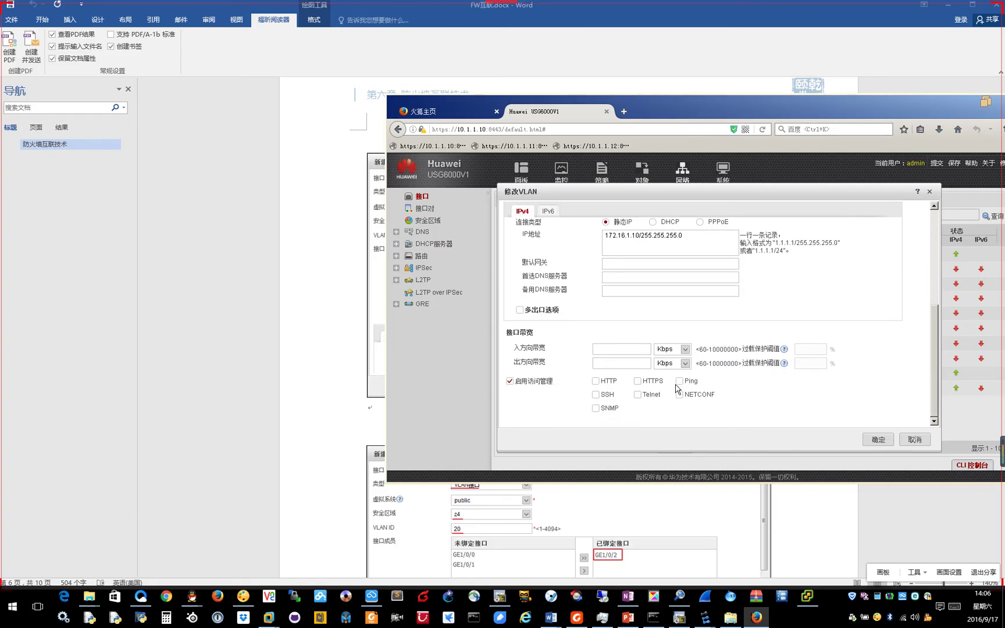
{"action": "left_click", "coordinate": [679, 382]}
{"action": "left_click", "coordinate": [878, 440]}
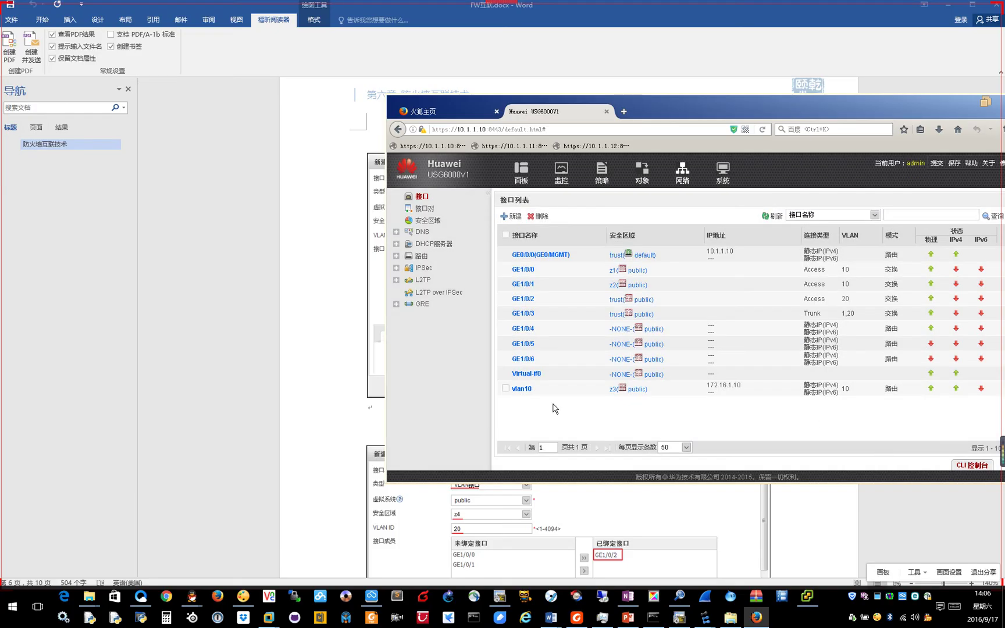
Start new VLAN接口 interface vlan20 in zone z4 with VLAN ID 20.
{"action": "left_click", "coordinate": [510, 216]}
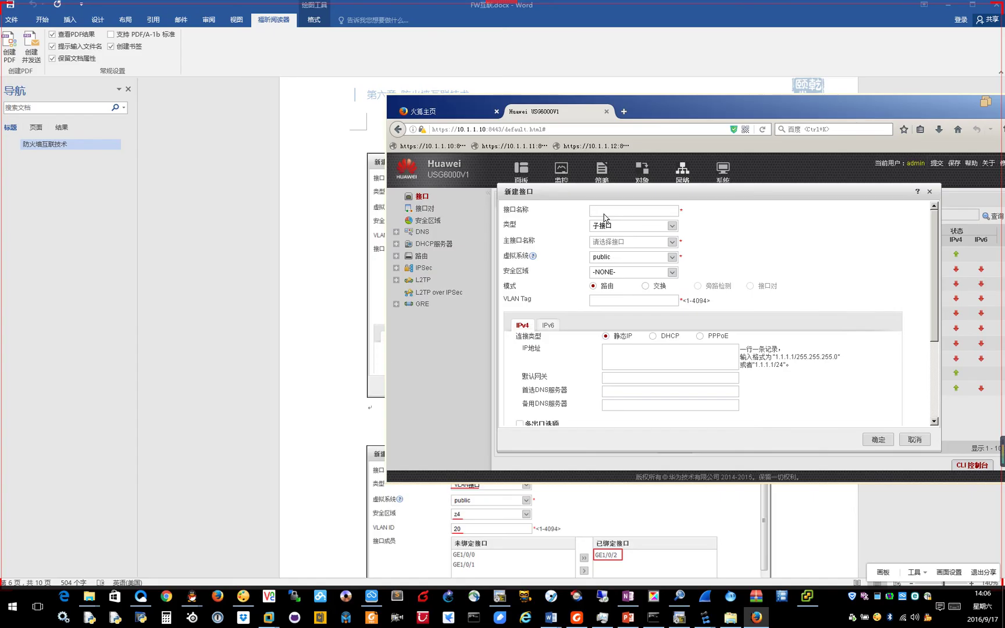
{"action": "left_click", "coordinate": [604, 212]}
{"action": "type", "text": "vlan20"}
{"action": "left_click", "coordinate": [672, 225]}
{"action": "left_click", "coordinate": [633, 254]}
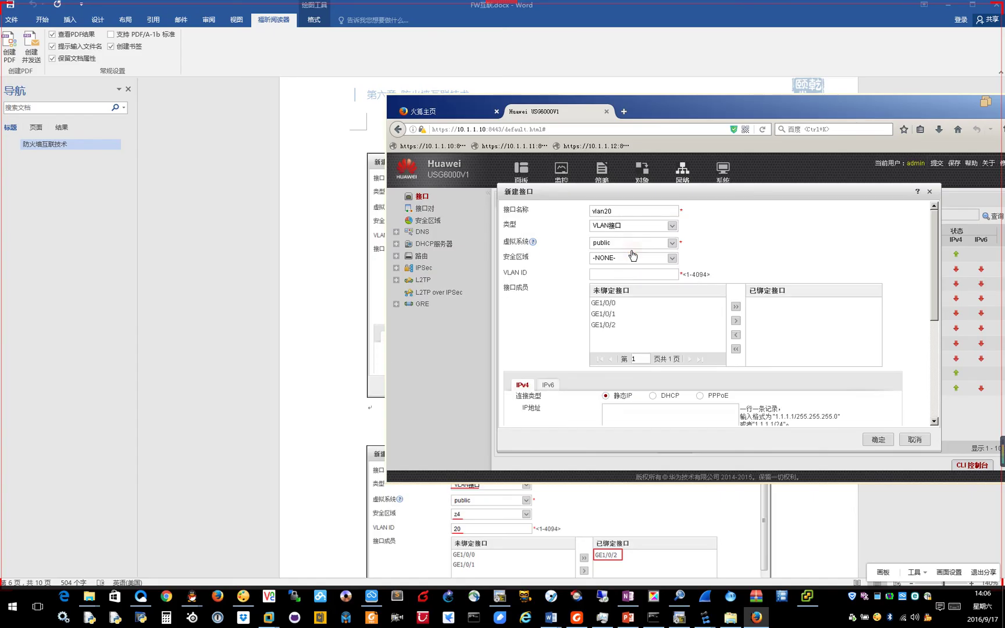
{"action": "left_click", "coordinate": [671, 259]}
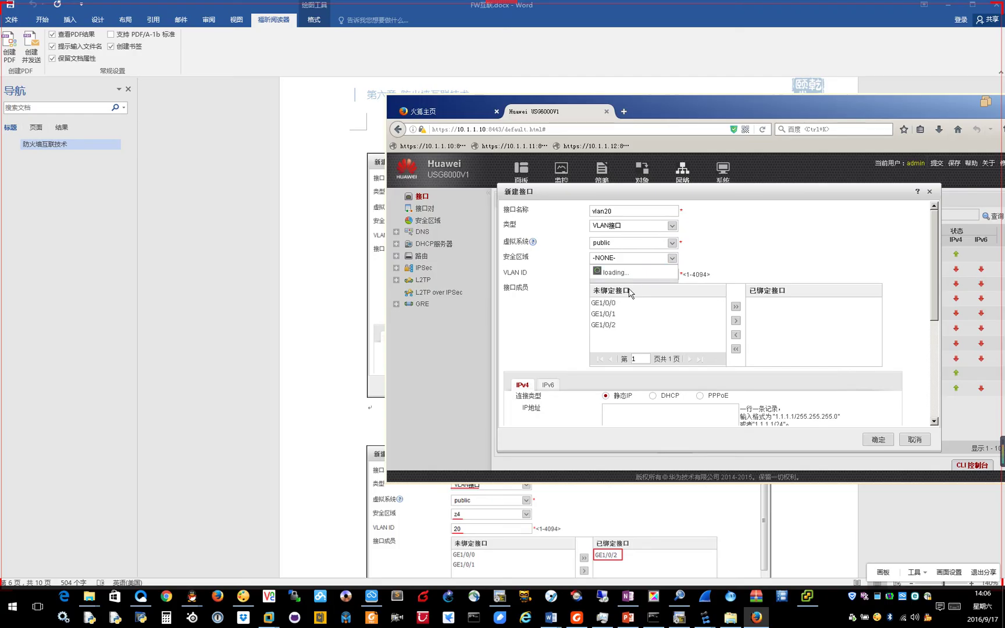
{"action": "left_click", "coordinate": [600, 338]}
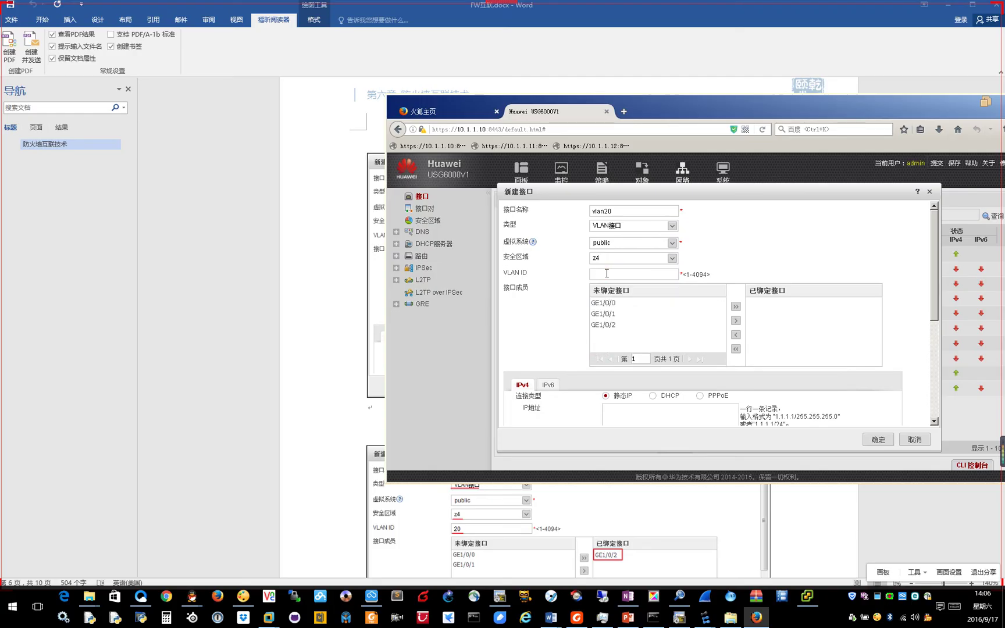
{"action": "type", "text": "20"}
Give vlan20 address 192.168.1.10/24, allow Ping, and save it.
{"action": "scroll", "coordinate": [750, 366], "scroll_direction": "down", "scroll_amount": 3}
{"action": "left_click", "coordinate": [632, 321]}
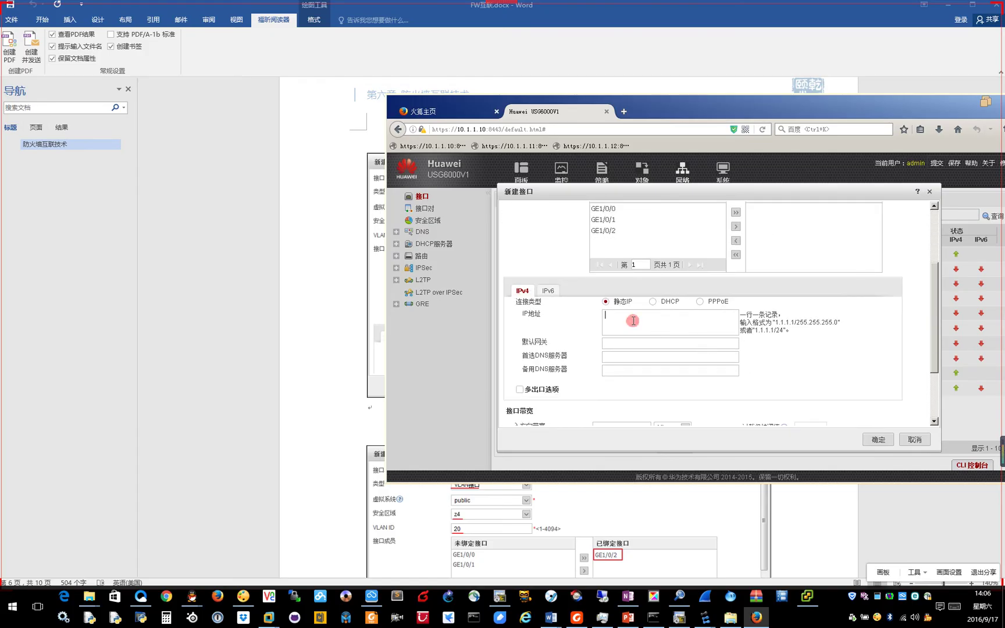
{"action": "type", "text": "192"}
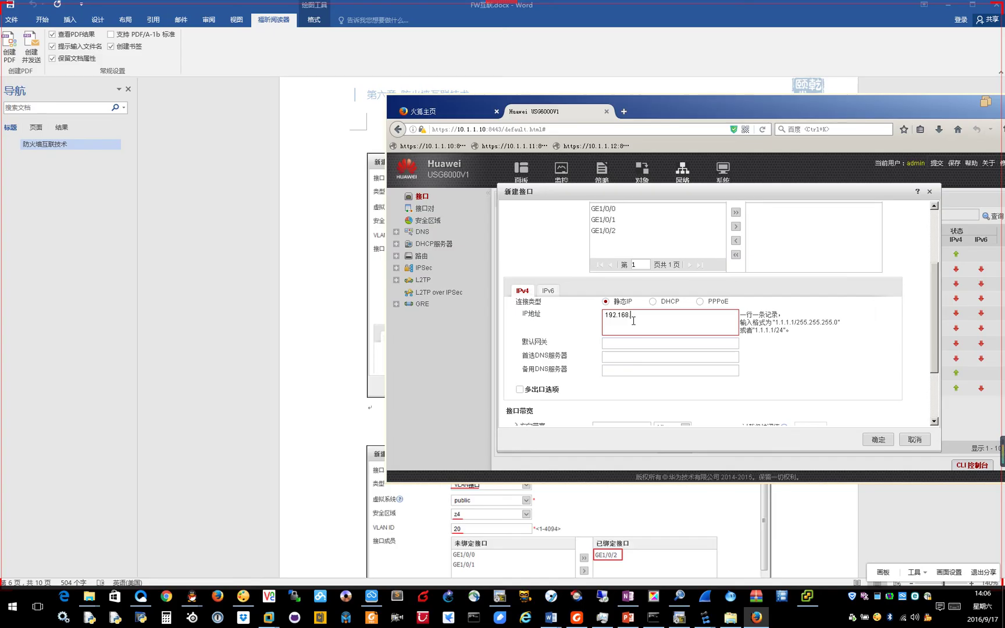
{"action": "type", "text": ".168.1.10/24"}
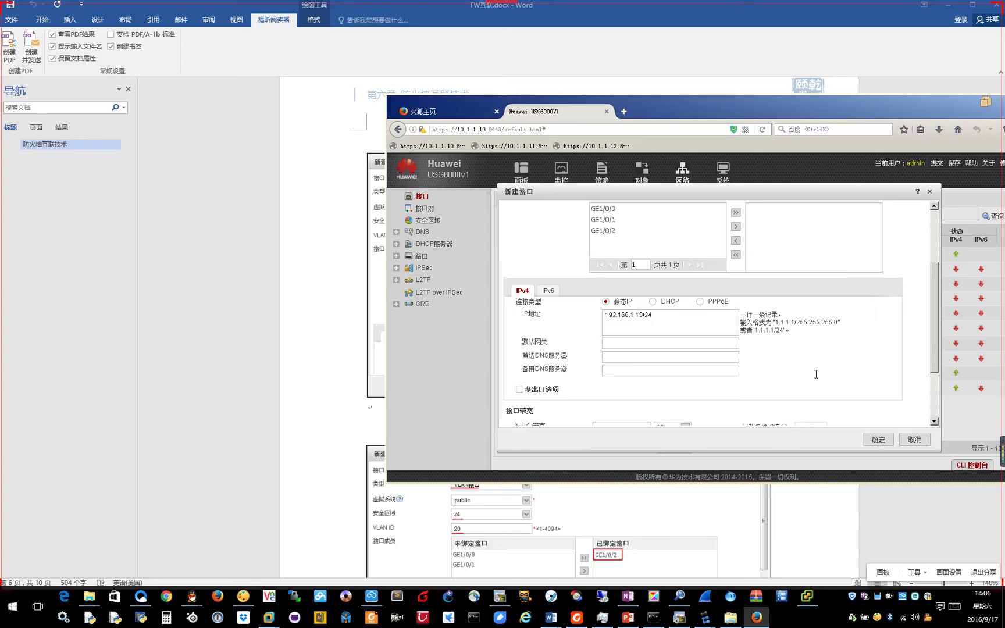
{"action": "scroll", "coordinate": [816, 373], "scroll_direction": "down", "scroll_amount": 3}
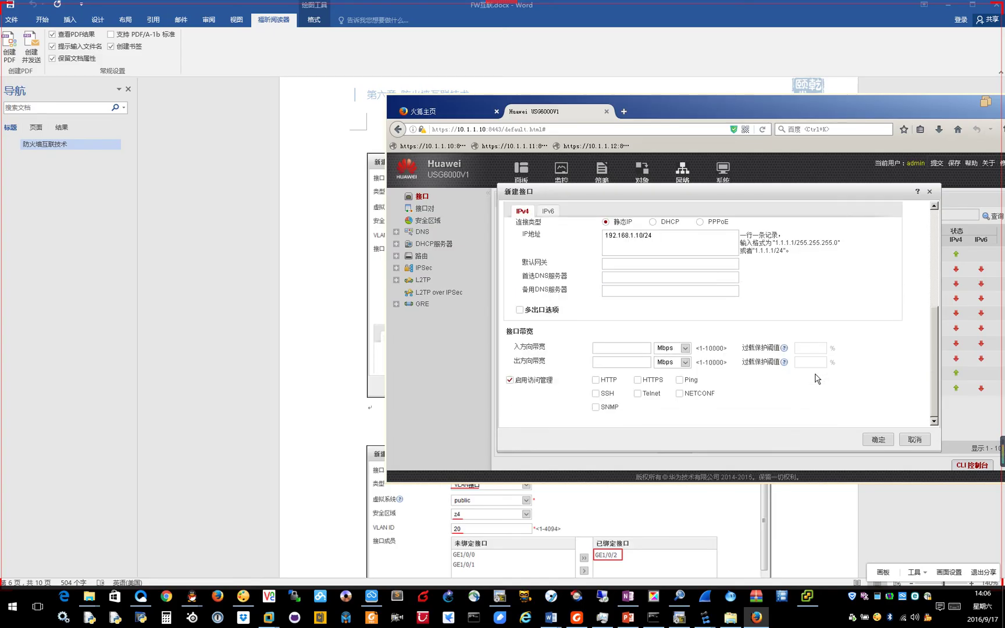
{"action": "left_click", "coordinate": [679, 379]}
{"action": "left_click", "coordinate": [877, 439]}
{"action": "left_click", "coordinate": [877, 439]}
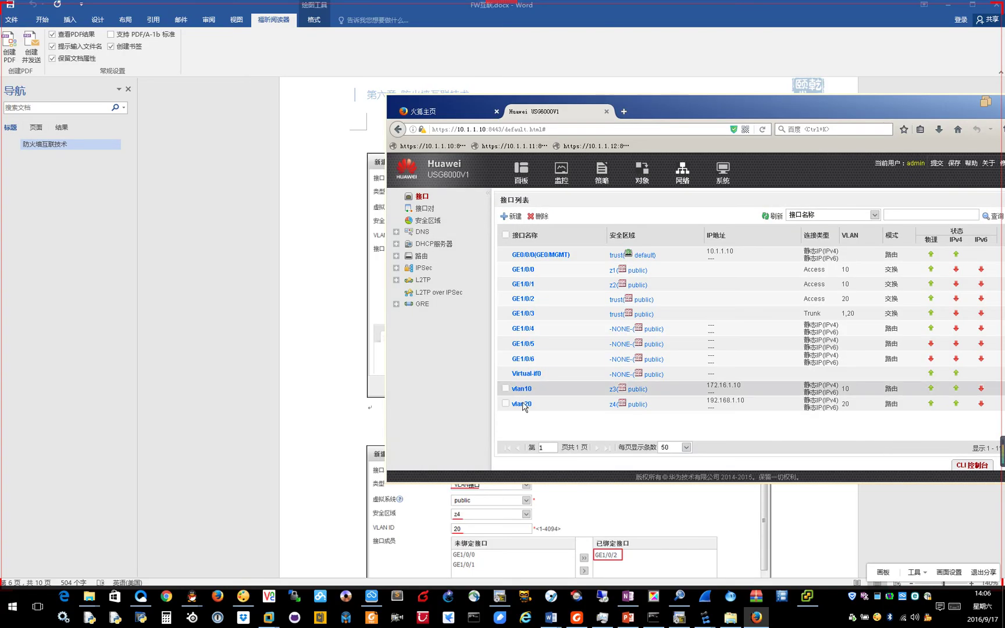
Review the Word guide's vlan10/vlan20 and PC3 ping screenshots, then minimize it.
{"action": "left_click", "coordinate": [346, 403]}
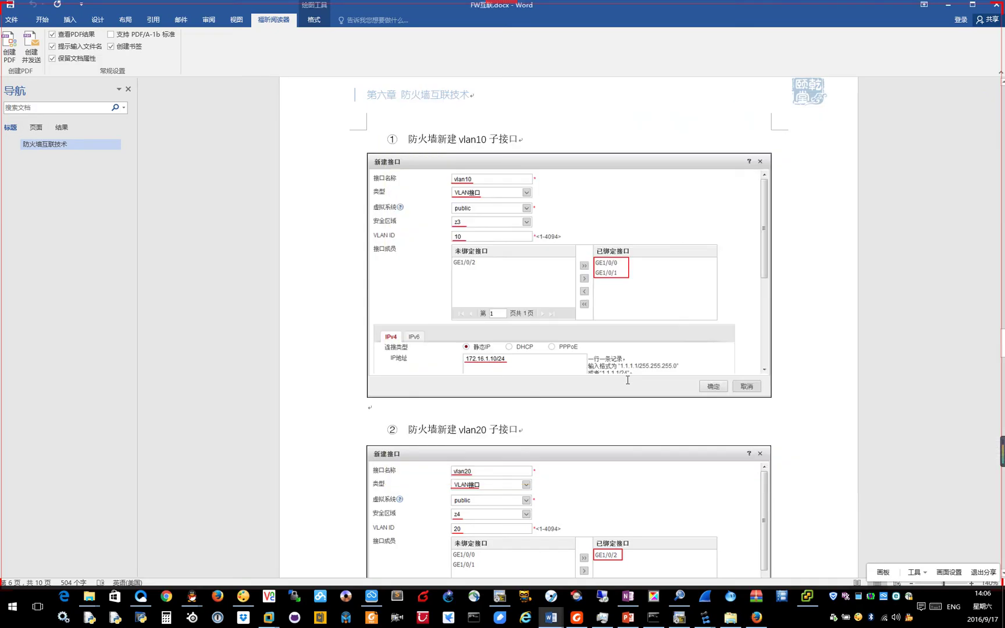
{"action": "scroll", "coordinate": [621, 409], "scroll_direction": "down", "scroll_amount": 15}
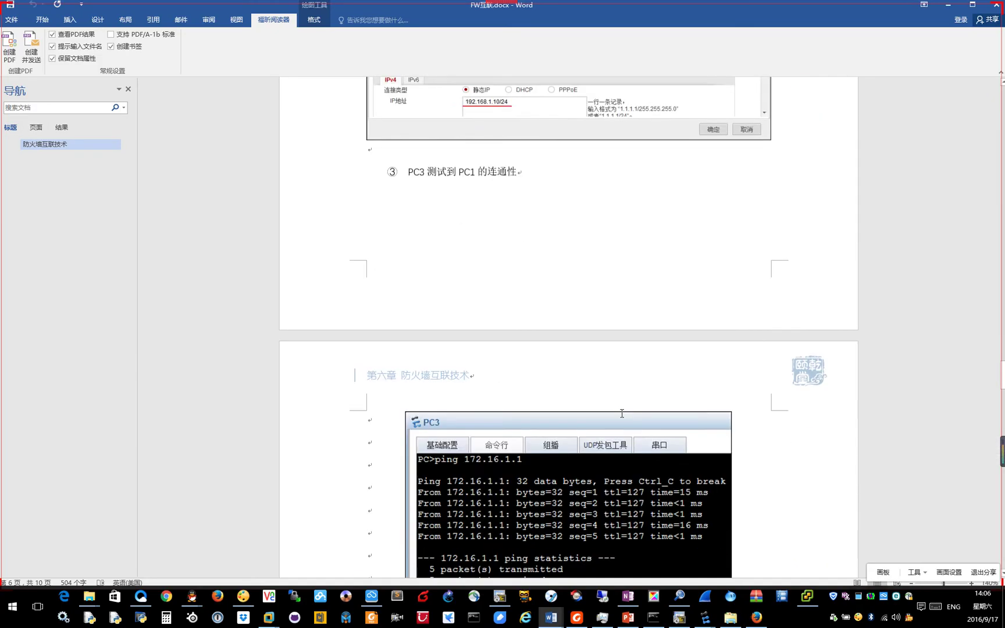
{"action": "scroll", "coordinate": [621, 414], "scroll_direction": "up", "scroll_amount": 5}
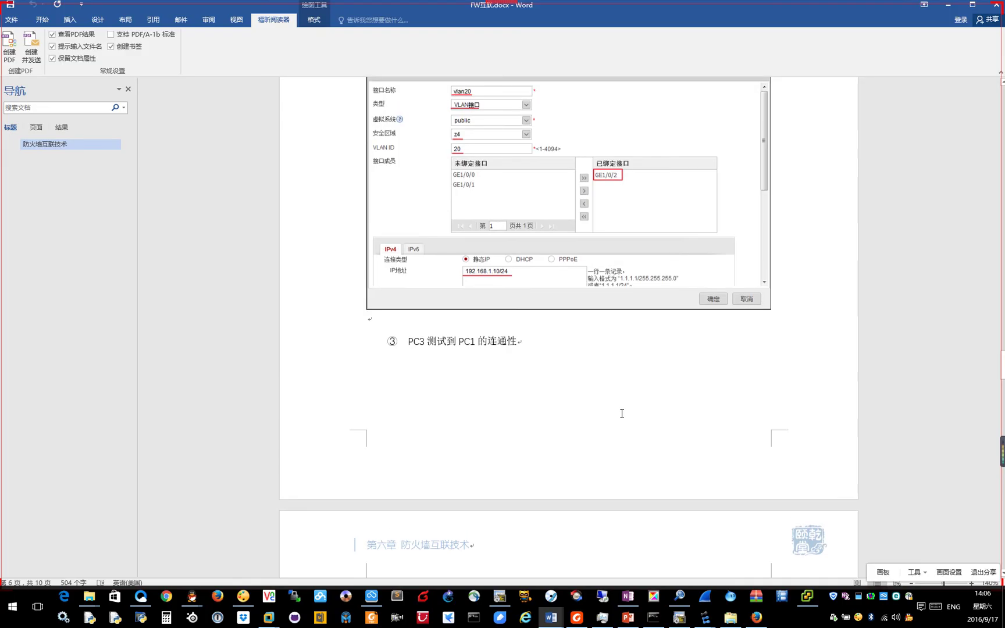
{"action": "scroll", "coordinate": [622, 413], "scroll_direction": "down", "scroll_amount": 5}
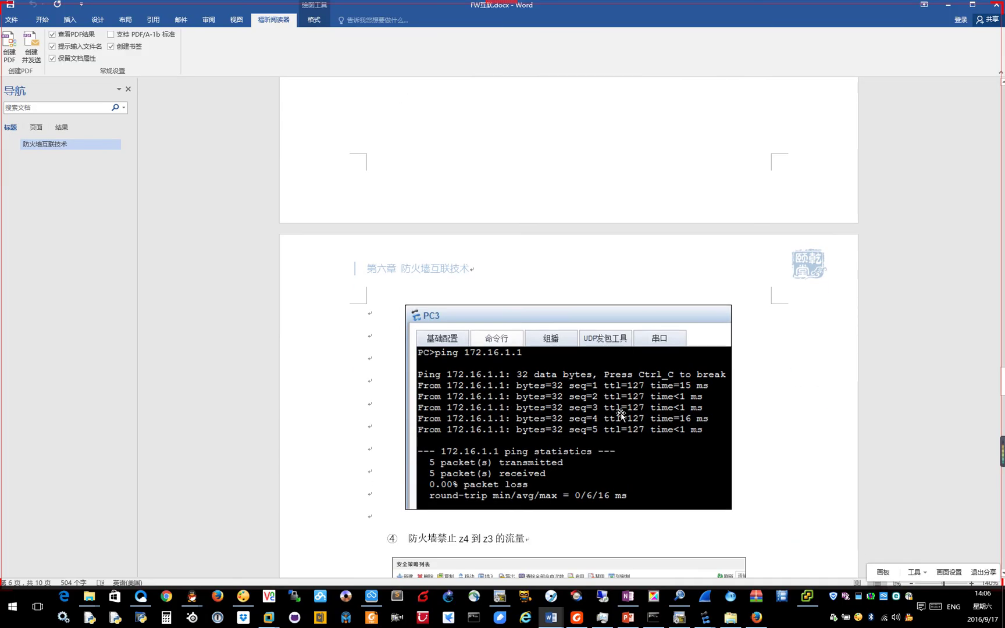
{"action": "scroll", "coordinate": [621, 414], "scroll_direction": "down", "scroll_amount": 2}
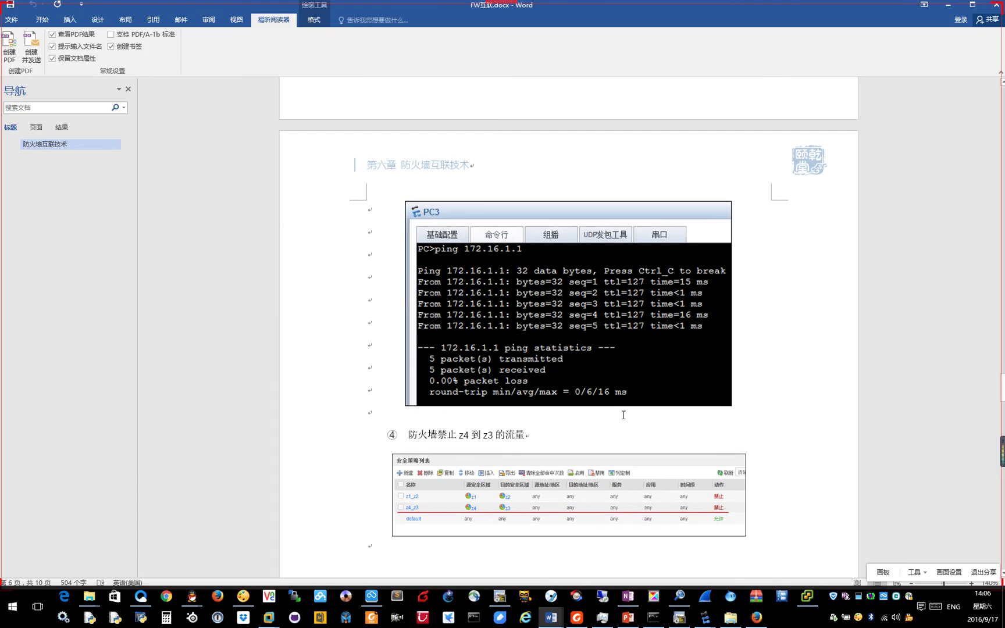
{"action": "scroll", "coordinate": [619, 458], "scroll_direction": "down", "scroll_amount": 1}
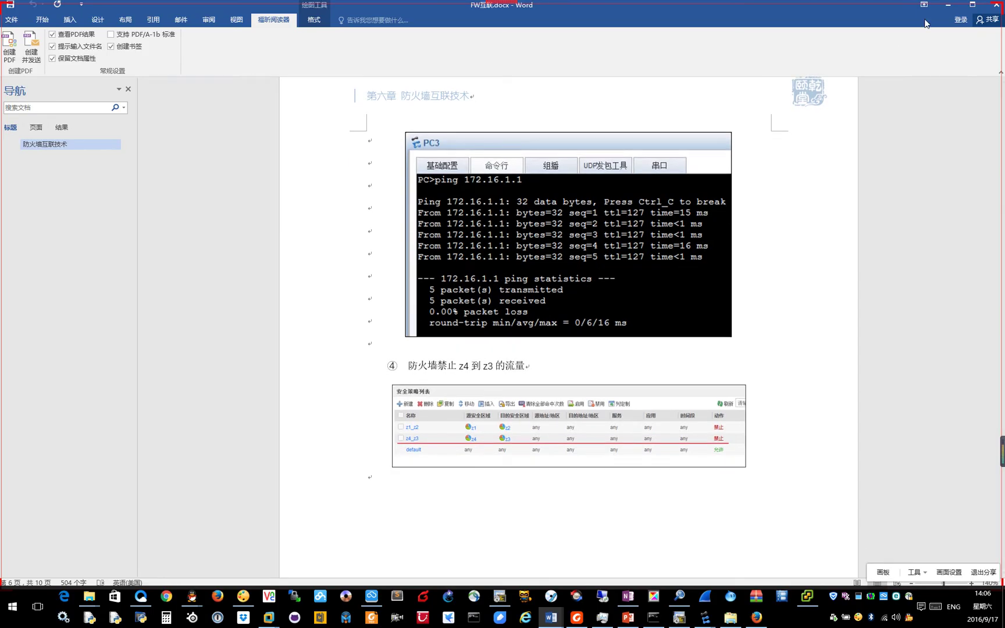
{"action": "left_click", "coordinate": [947, 5]}
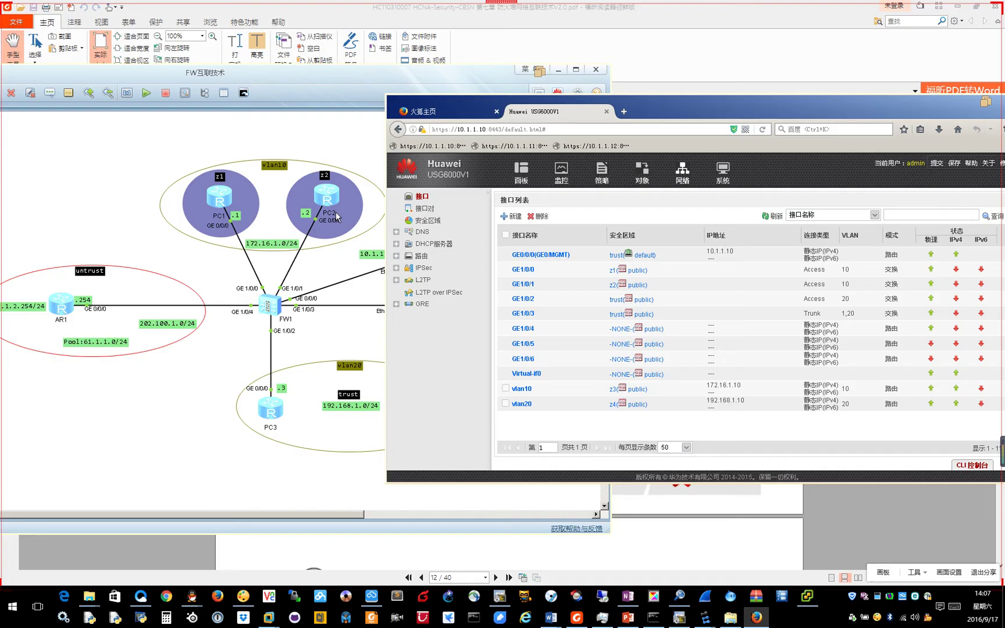
In PC3's console, enter system view with sy and ping 172.16.1.2.
{"action": "double_click", "coordinate": [271, 416]}
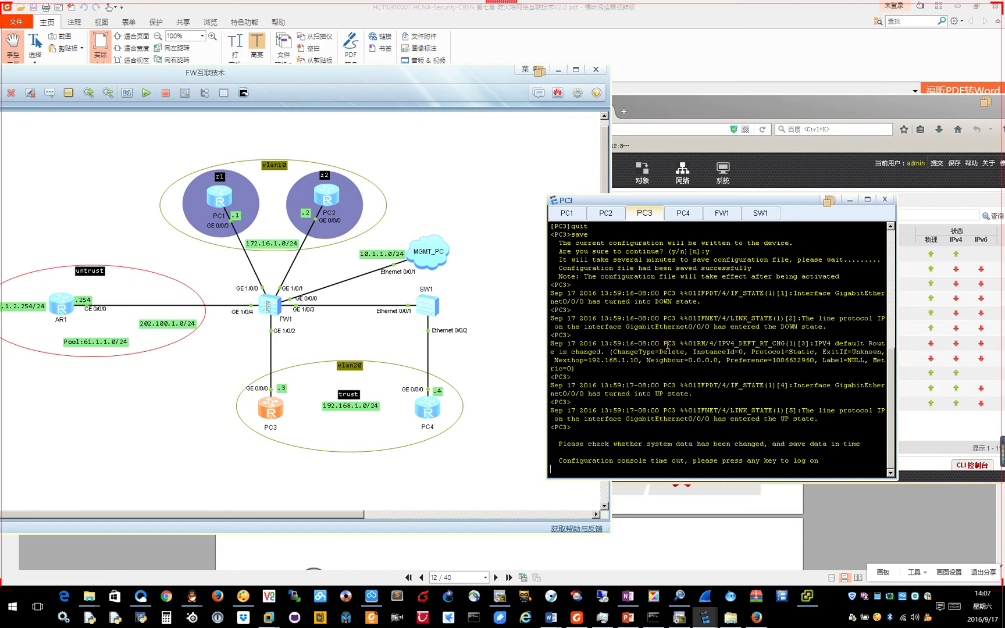
{"action": "key", "text": "Return"}
{"action": "key", "text": "Return"}
{"action": "key", "text": "Return"}
{"action": "type", "text": "sy"}
{"action": "key", "text": "Return"}
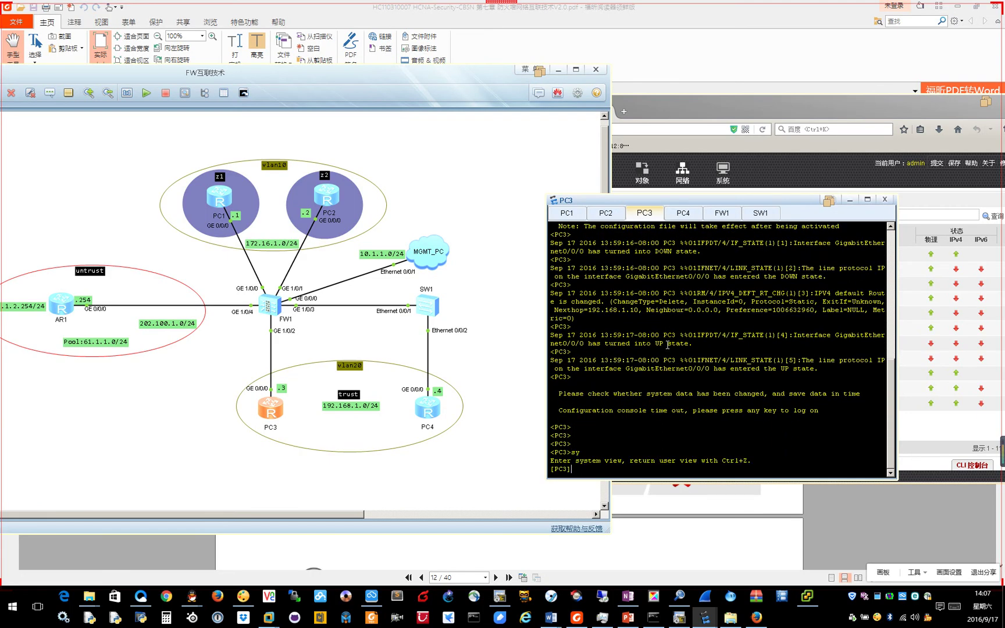
{"action": "key", "text": "Return"}
{"action": "key", "text": "Return"}
{"action": "type", "text": "ping "}
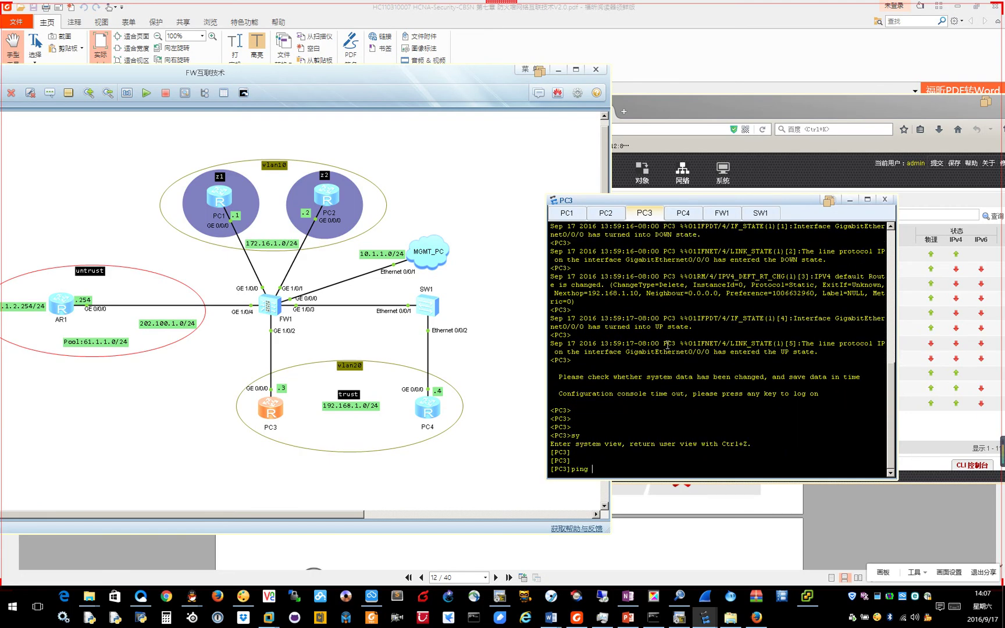
{"action": "type", "text": "172.16.1.2"}
{"action": "key", "text": "Return"}
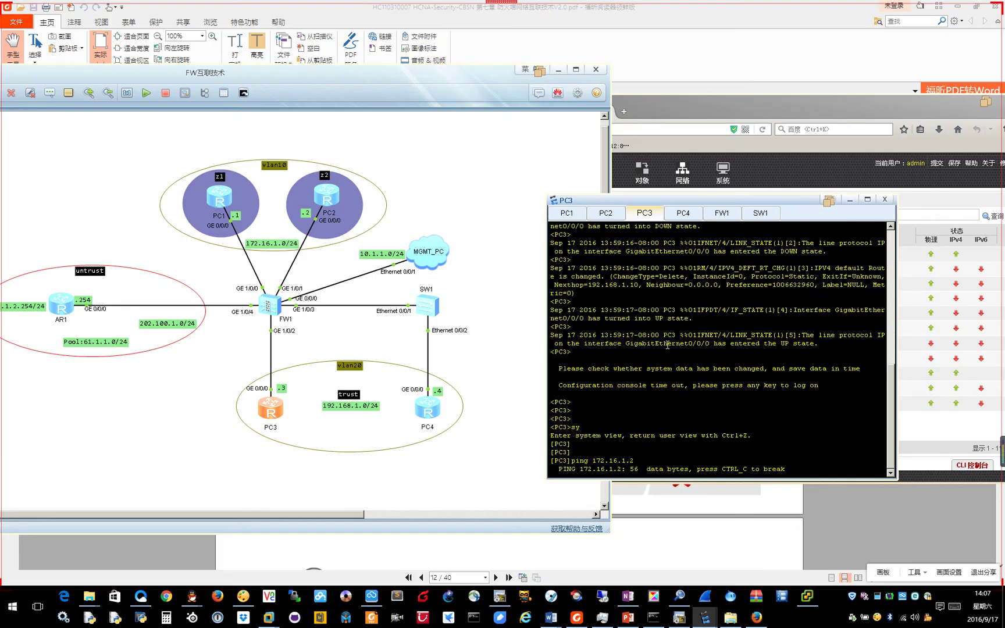
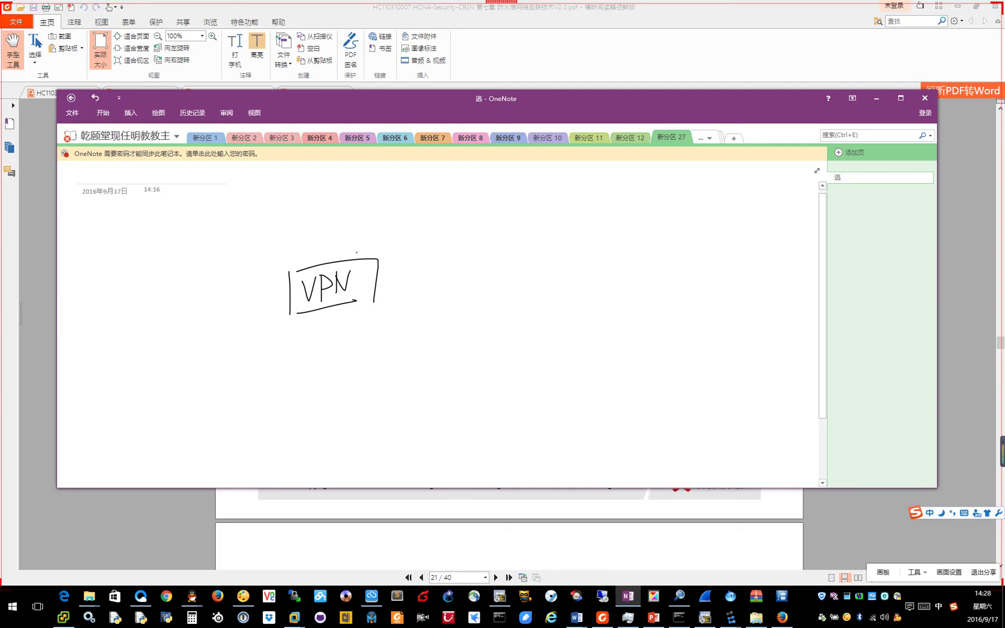
Handwrite and circle 'MPLS VPN', then write 'ISP' linked to it.
{"action": "mouse_move", "coordinate": [483, 187]}
{"action": "left_mouse_down"}
{"action": "mouse_move", "coordinate": [484, 208]}
{"action": "mouse_move", "coordinate": [521, 199]}
{"action": "left_mouse_up"}
{"action": "left_click_drag", "start_coordinate": [526, 179], "coordinate": [528, 203]}
{"action": "mouse_move", "coordinate": [580, 183]}
{"action": "left_mouse_down"}
{"action": "mouse_move", "coordinate": [594, 181]}
{"action": "mouse_move", "coordinate": [600, 204]}
{"action": "left_mouse_up"}
{"action": "mouse_move", "coordinate": [599, 181]}
{"action": "left_mouse_down"}
{"action": "mouse_move", "coordinate": [628, 197]}
{"action": "mouse_move", "coordinate": [633, 178]}
{"action": "left_mouse_up"}
{"action": "mouse_move", "coordinate": [464, 223]}
{"action": "left_mouse_down"}
{"action": "mouse_move", "coordinate": [639, 191]}
{"action": "mouse_move", "coordinate": [465, 187]}
{"action": "mouse_move", "coordinate": [463, 221]}
{"action": "left_mouse_up"}
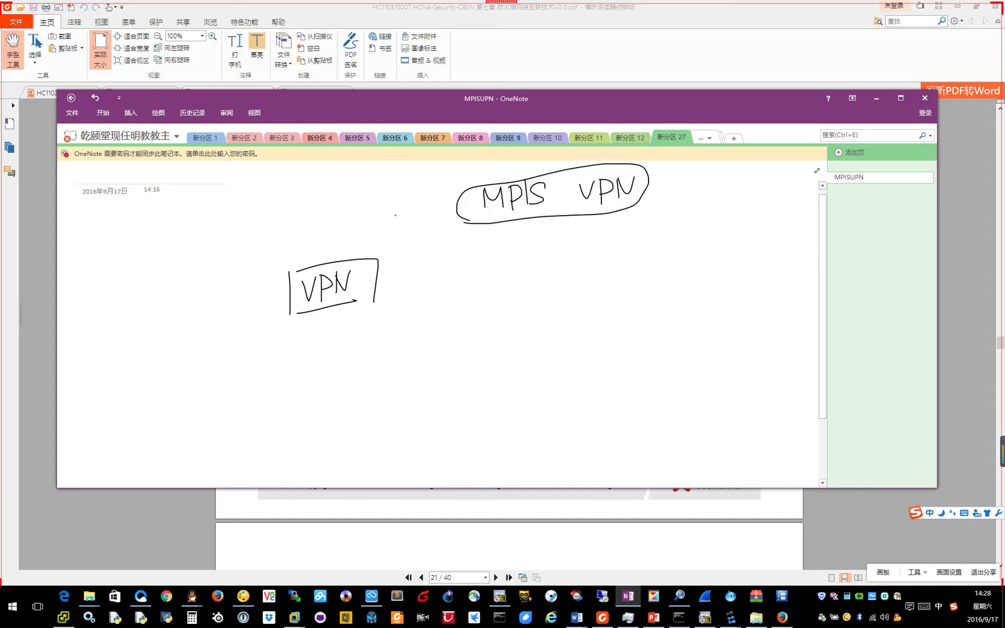
{"action": "mouse_move", "coordinate": [388, 200]}
{"action": "left_mouse_down"}
{"action": "mouse_move", "coordinate": [387, 220]}
{"action": "mouse_move", "coordinate": [414, 224]}
{"action": "mouse_move", "coordinate": [411, 208]}
{"action": "mouse_move", "coordinate": [470, 210]}
{"action": "left_mouse_up"}
{"action": "left_click_drag", "start_coordinate": [462, 203], "coordinate": [463, 220]}
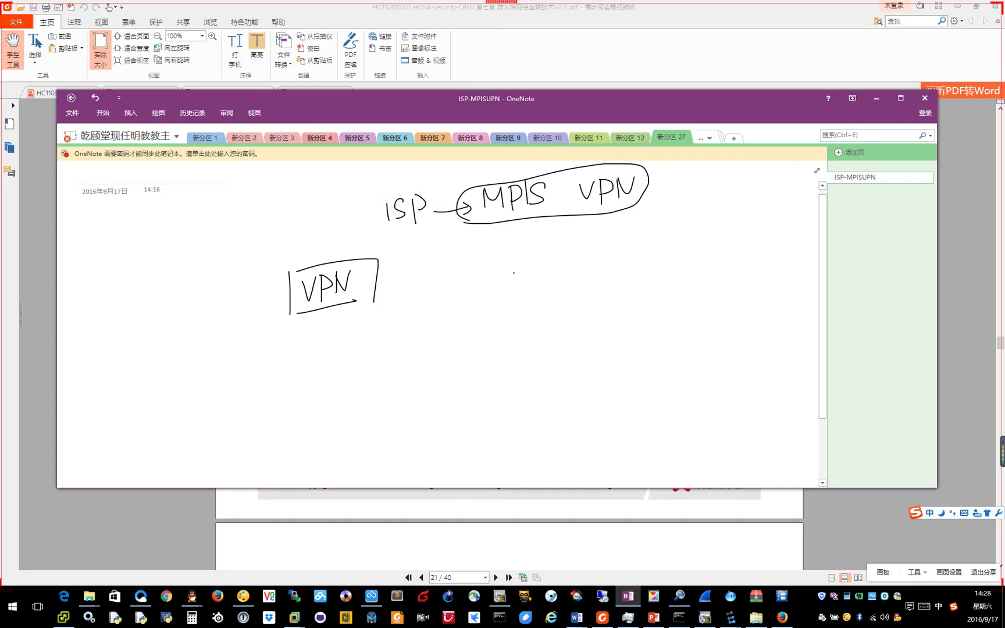
Draw two arrows from the VPN box, and an ellipse holding 'IPsec VPN' with 'sec' beside it.
{"action": "mouse_move", "coordinate": [391, 263]}
{"action": "left_mouse_down"}
{"action": "mouse_move", "coordinate": [449, 222]}
{"action": "mouse_move", "coordinate": [449, 236]}
{"action": "left_mouse_up"}
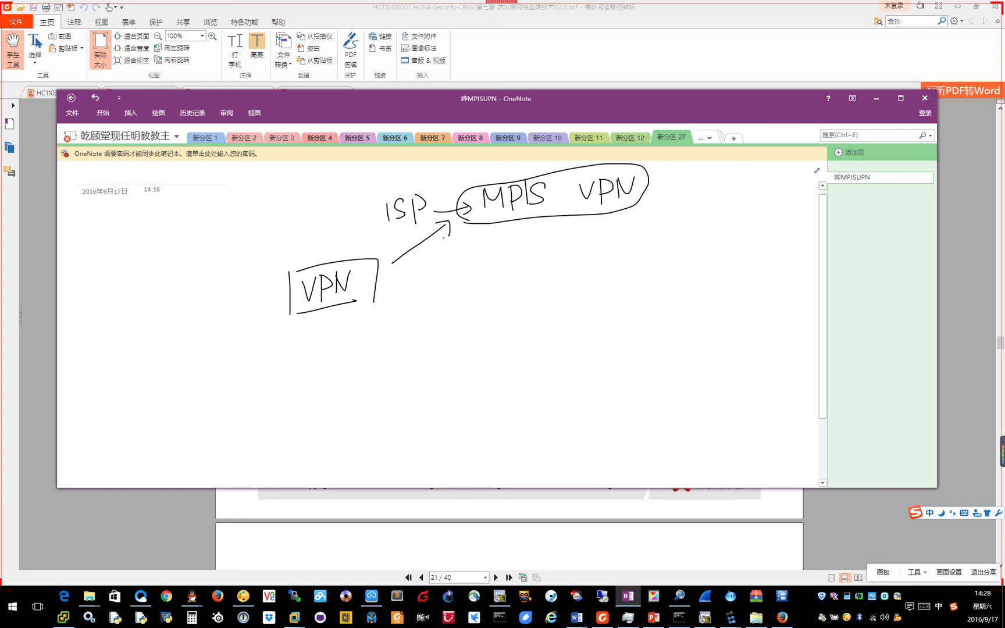
{"action": "mouse_move", "coordinate": [392, 304]}
{"action": "left_mouse_down"}
{"action": "mouse_move", "coordinate": [453, 342]}
{"action": "mouse_move", "coordinate": [444, 352]}
{"action": "left_mouse_up"}
{"action": "mouse_move", "coordinate": [489, 325]}
{"action": "left_mouse_down"}
{"action": "mouse_move", "coordinate": [475, 336]}
{"action": "mouse_move", "coordinate": [584, 315]}
{"action": "left_mouse_up"}
{"action": "mouse_move", "coordinate": [416, 379]}
{"action": "left_mouse_down"}
{"action": "mouse_move", "coordinate": [411, 385]}
{"action": "mouse_move", "coordinate": [421, 379]}
{"action": "mouse_move", "coordinate": [435, 390]}
{"action": "left_mouse_up"}
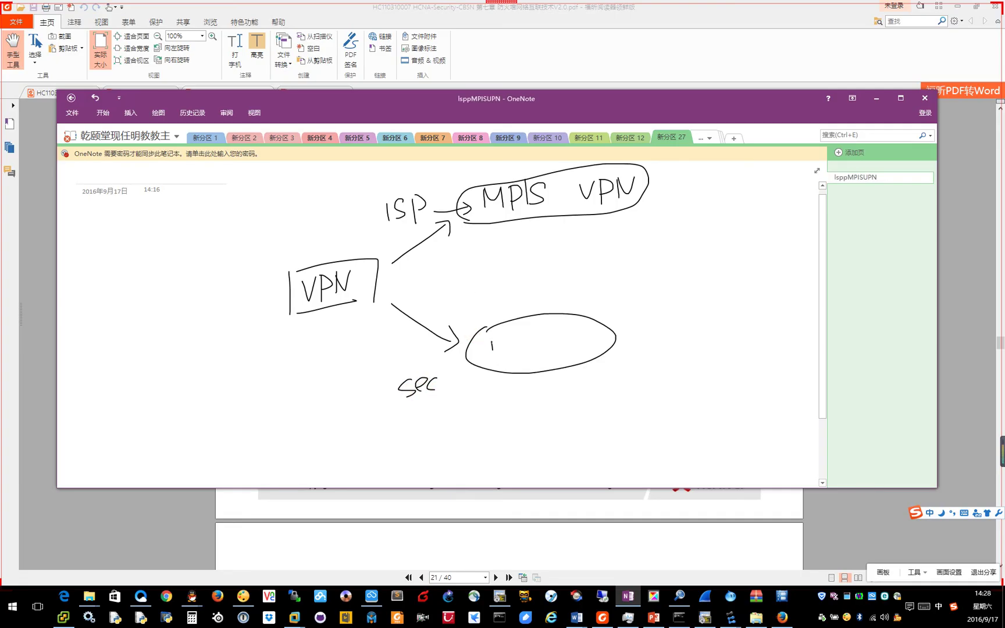
{"action": "mouse_move", "coordinate": [492, 343]}
{"action": "left_mouse_down"}
{"action": "mouse_move", "coordinate": [498, 358]}
{"action": "mouse_move", "coordinate": [516, 348]}
{"action": "mouse_move", "coordinate": [536, 355]}
{"action": "mouse_move", "coordinate": [580, 328]}
{"action": "mouse_move", "coordinate": [597, 337]}
{"action": "left_mouse_up"}
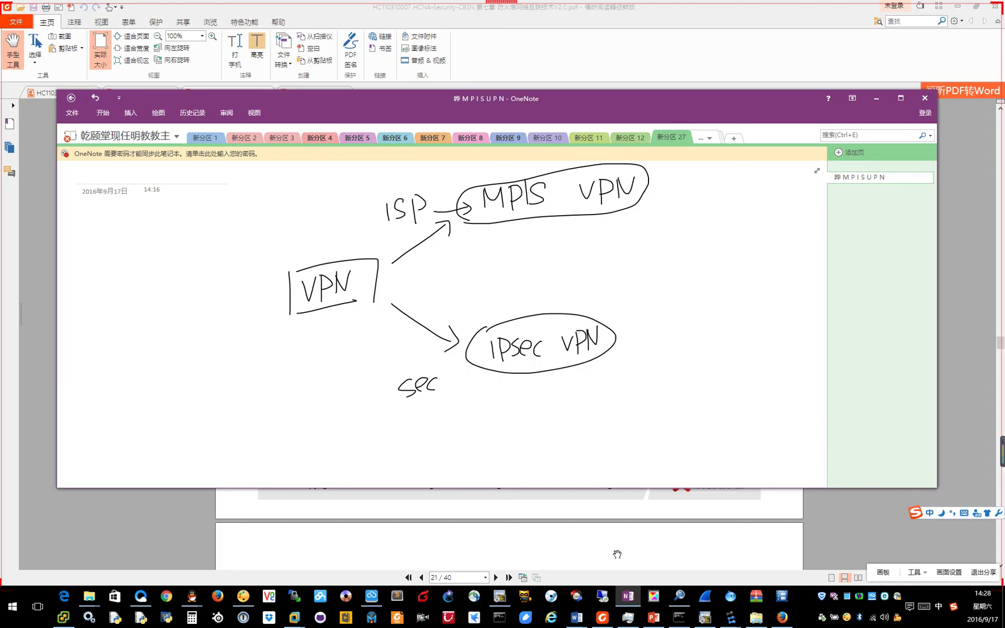
Draw the WAN stroke and erase the mistaken strokes after the W.
{"action": "mouse_move", "coordinate": [247, 203]}
{"action": "left_mouse_down"}
{"action": "mouse_move", "coordinate": [256, 358]}
{"action": "mouse_move", "coordinate": [701, 275]}
{"action": "mouse_move", "coordinate": [710, 238]}
{"action": "mouse_move", "coordinate": [279, 243]}
{"action": "mouse_move", "coordinate": [296, 212]}
{"action": "mouse_move", "coordinate": [307, 244]}
{"action": "mouse_move", "coordinate": [329, 236]}
{"action": "mouse_move", "coordinate": [335, 204]}
{"action": "left_mouse_up"}
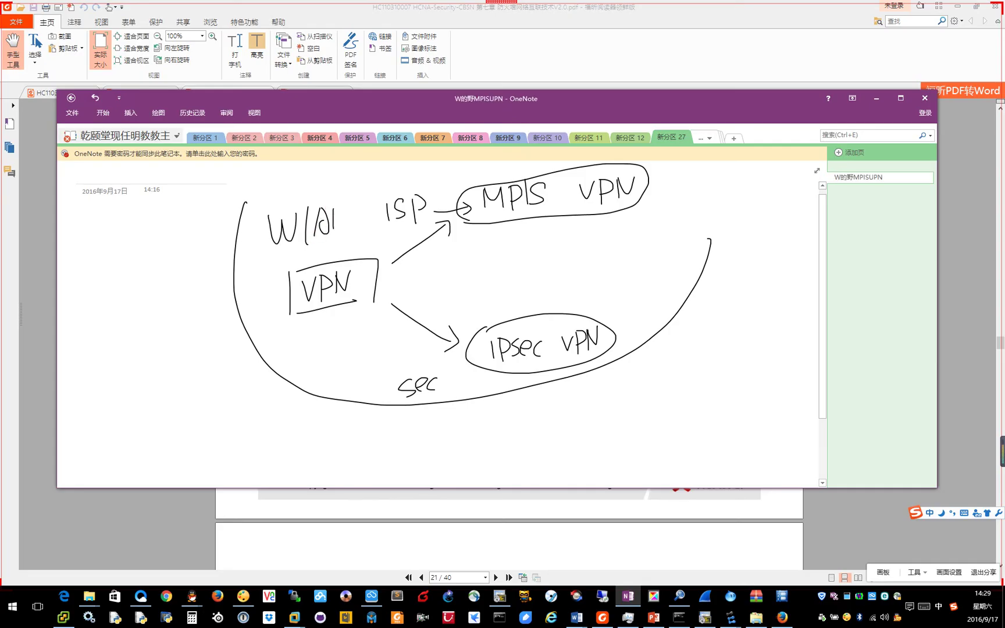
{"action": "left_click", "coordinate": [158, 112]}
{"action": "left_click", "coordinate": [147, 132]}
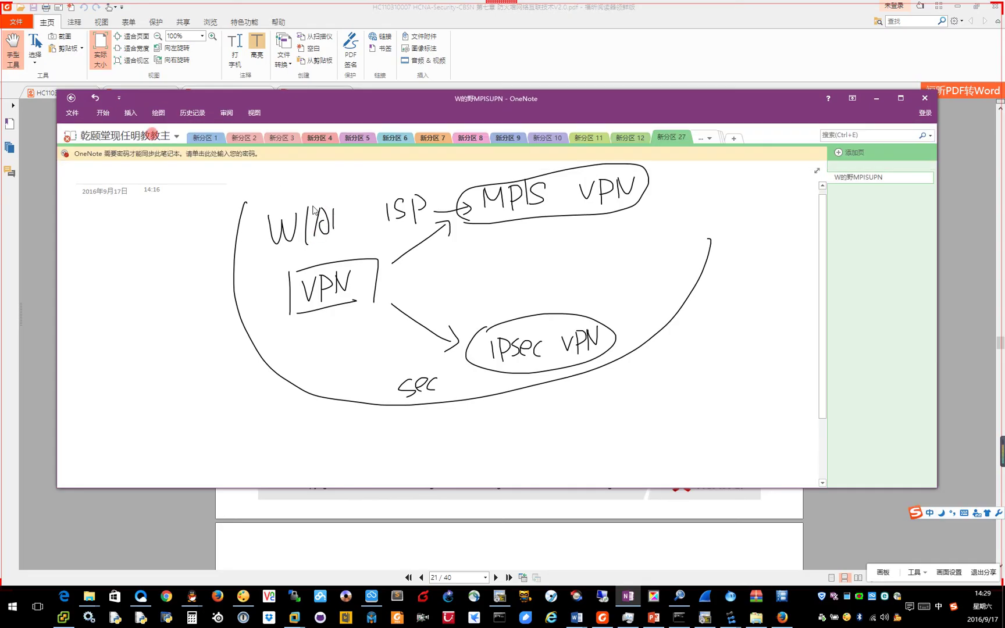
{"action": "mouse_move", "coordinate": [319, 200]}
{"action": "left_mouse_down"}
{"action": "mouse_move", "coordinate": [299, 227]}
{"action": "mouse_move", "coordinate": [336, 218]}
{"action": "left_mouse_up"}
{"action": "left_click", "coordinate": [158, 113]}
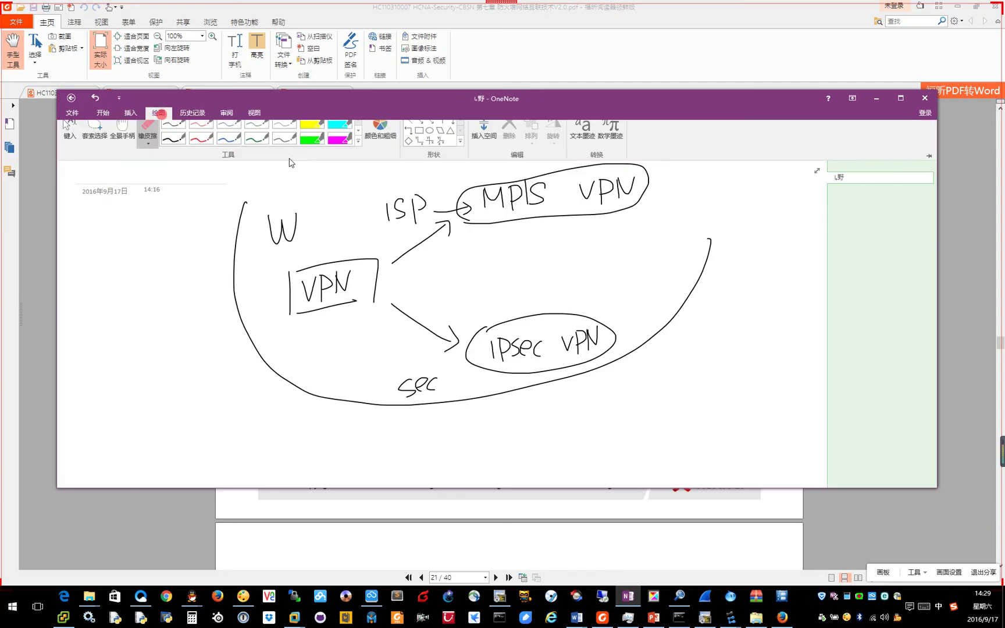
{"action": "left_click", "coordinate": [68, 133]}
Rewrite the word 'WAN' with the pen and draw a box around it.
{"action": "left_click", "coordinate": [158, 112]}
{"action": "left_click", "coordinate": [173, 149]}
{"action": "mouse_move", "coordinate": [299, 237]}
{"action": "left_mouse_down"}
{"action": "mouse_move", "coordinate": [312, 209]}
{"action": "mouse_move", "coordinate": [319, 234]}
{"action": "mouse_move", "coordinate": [336, 205]}
{"action": "left_mouse_up"}
{"action": "left_click_drag", "start_coordinate": [261, 257], "coordinate": [363, 231]}
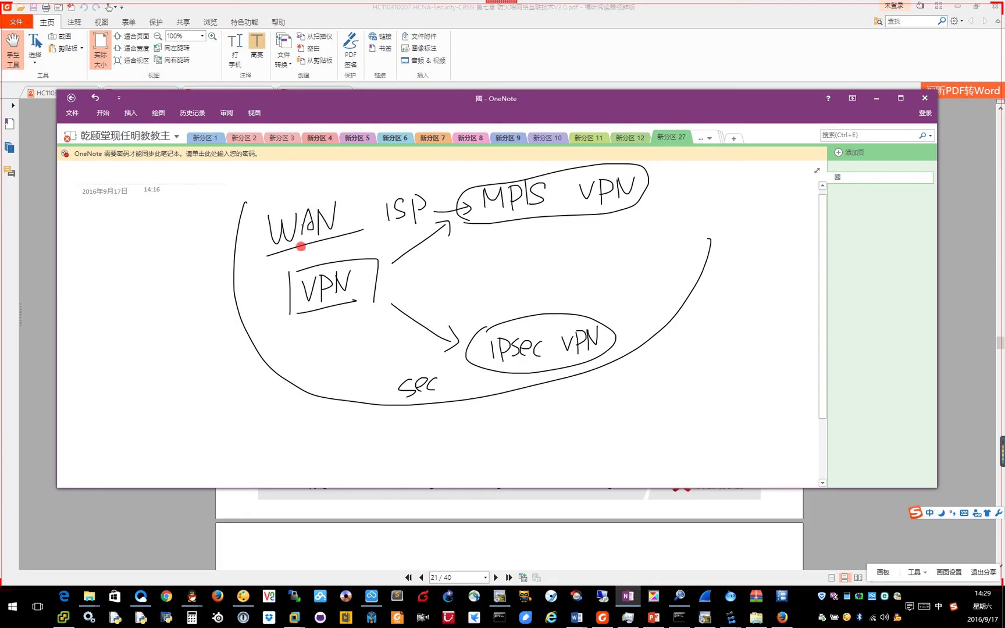
{"action": "mouse_move", "coordinate": [255, 208]}
{"action": "left_mouse_down"}
{"action": "mouse_move", "coordinate": [262, 261]}
{"action": "mouse_move", "coordinate": [355, 181]}
{"action": "left_mouse_up"}
{"action": "left_click_drag", "start_coordinate": [355, 181], "coordinate": [360, 225]}
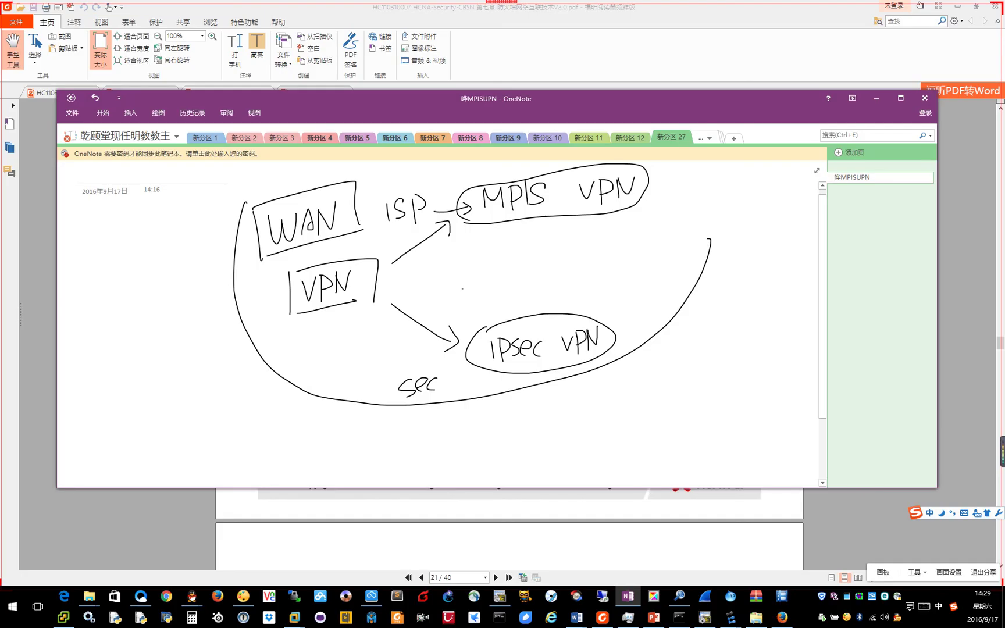
Add underlines and brackets around the ISP/MPLS VPN and sec/IPsec VPN groups.
{"action": "left_click_drag", "start_coordinate": [388, 241], "coordinate": [614, 197]}
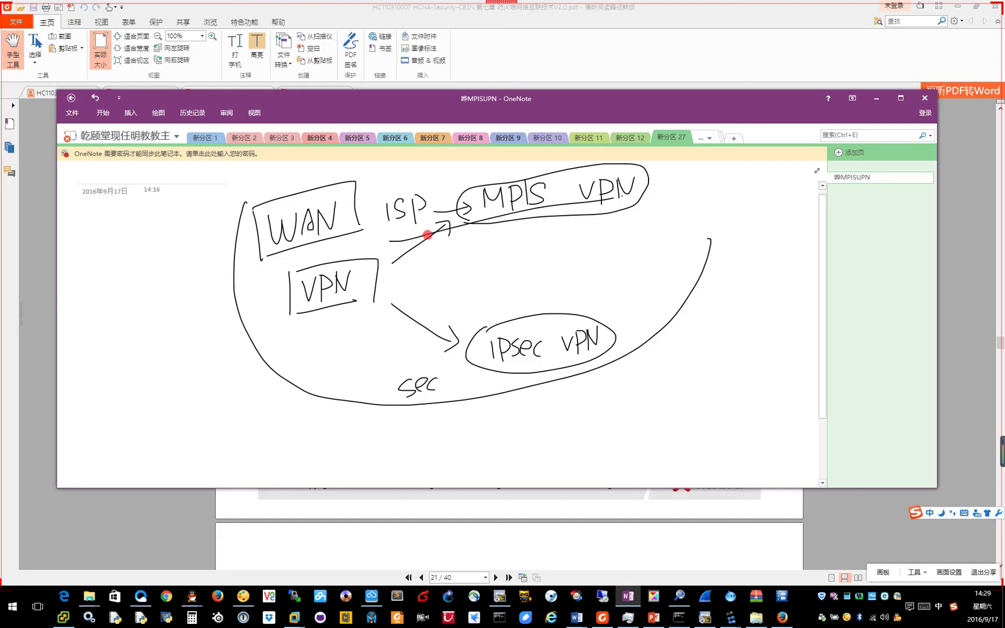
{"action": "left_click_drag", "start_coordinate": [402, 246], "coordinate": [647, 204]}
{"action": "mouse_move", "coordinate": [381, 191]}
{"action": "left_mouse_down"}
{"action": "mouse_move", "coordinate": [387, 247]}
{"action": "mouse_move", "coordinate": [552, 161]}
{"action": "left_mouse_up"}
{"action": "left_click_drag", "start_coordinate": [660, 163], "coordinate": [660, 204]}
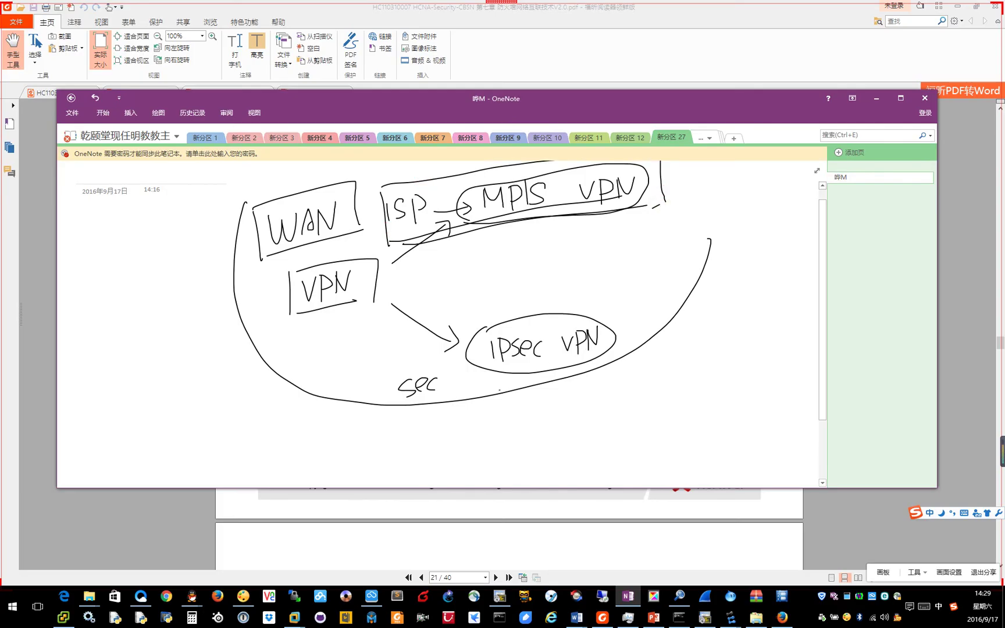
{"action": "left_click_drag", "start_coordinate": [488, 377], "coordinate": [593, 358]}
{"action": "left_click_drag", "start_coordinate": [494, 380], "coordinate": [588, 359]}
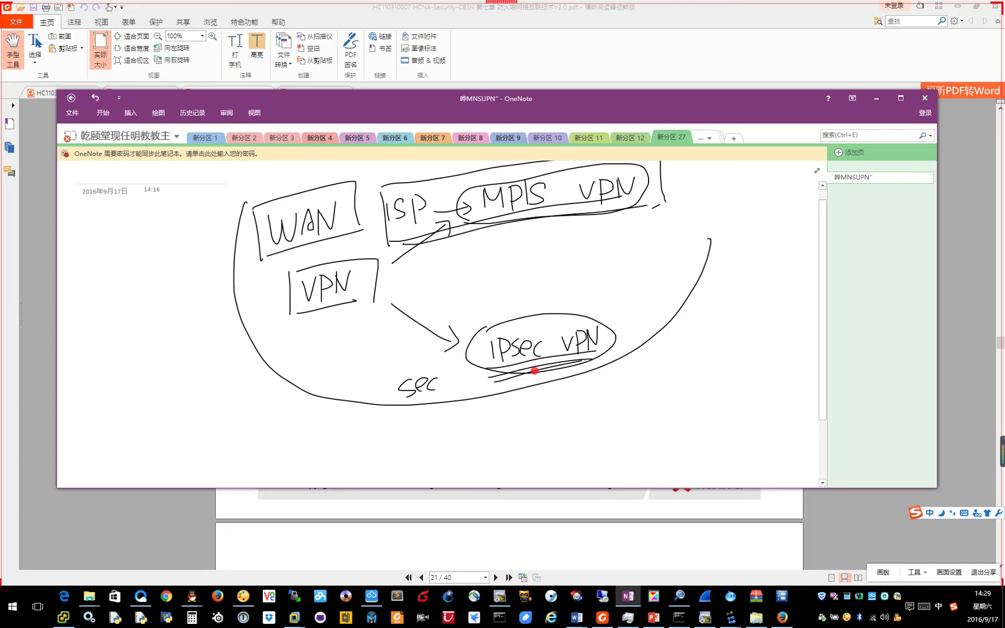
{"action": "mouse_move", "coordinate": [391, 333]}
{"action": "left_mouse_down"}
{"action": "mouse_move", "coordinate": [400, 402]}
{"action": "mouse_move", "coordinate": [607, 295]}
{"action": "mouse_move", "coordinate": [630, 362]}
{"action": "left_mouse_up"}
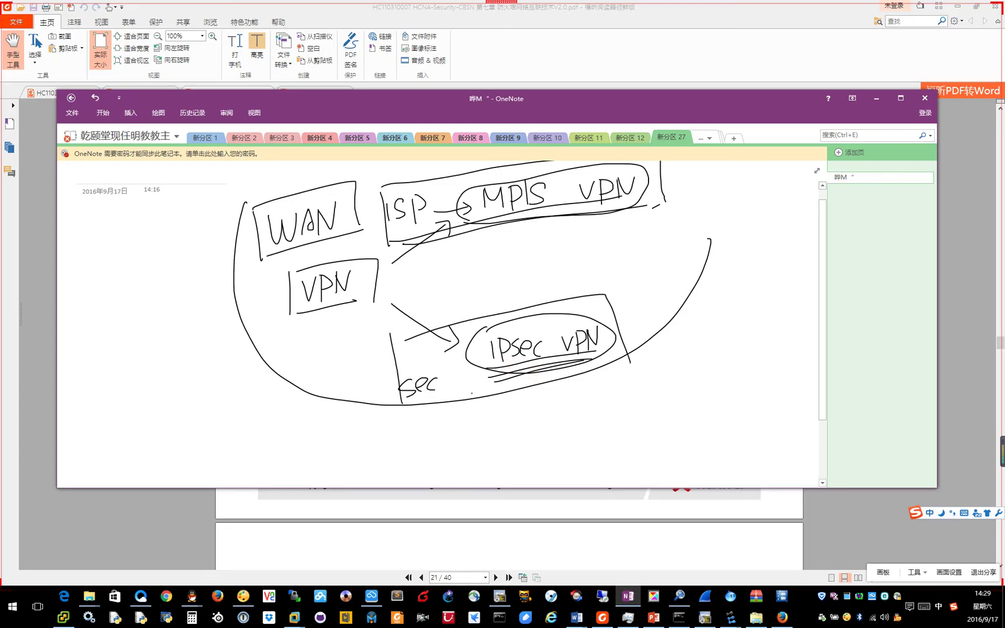
{"action": "left_click_drag", "start_coordinate": [427, 407], "coordinate": [609, 379]}
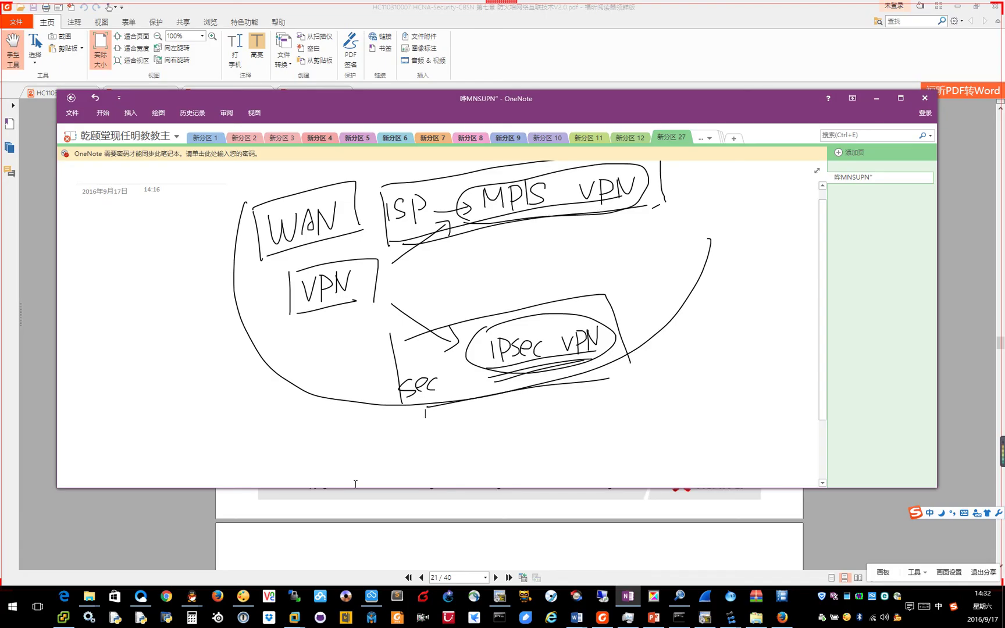
Dismiss the QQ classroom window and hide OneNote to reveal the Foxit slides.
{"action": "left_click", "coordinate": [191, 597]}
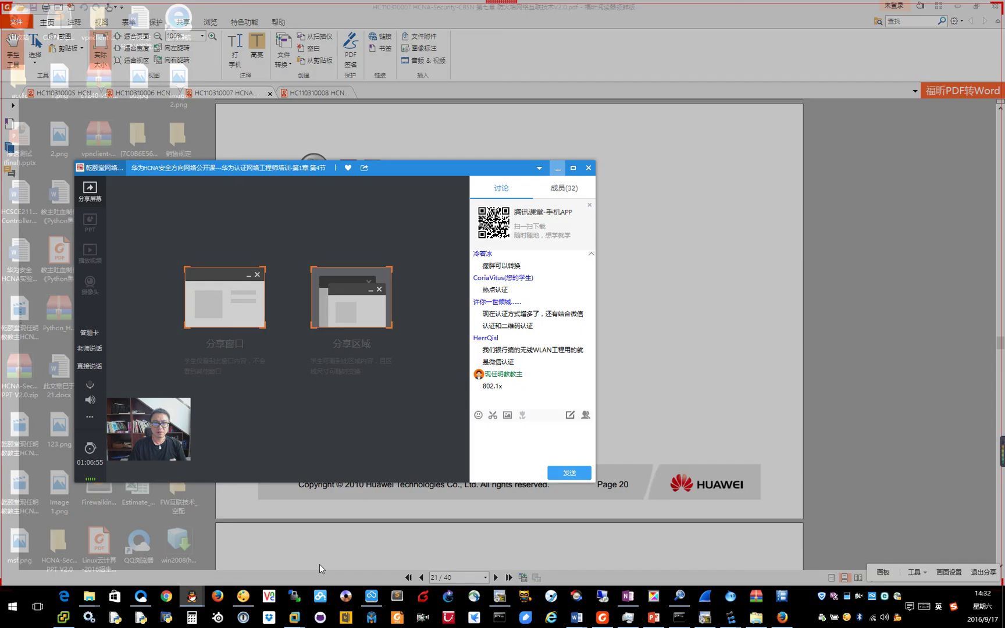
{"action": "left_click", "coordinate": [319, 564]}
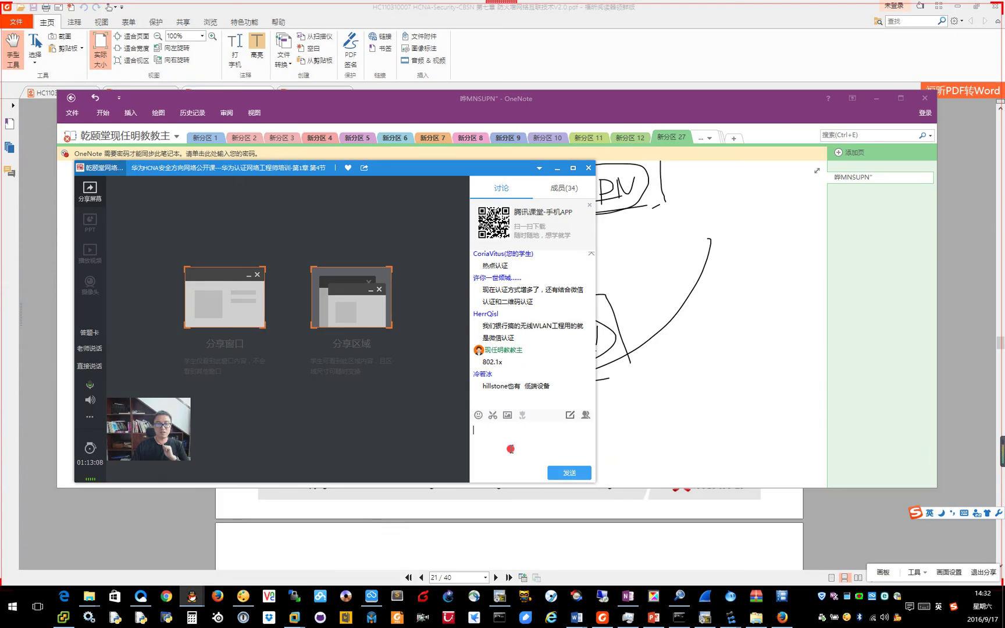
{"action": "left_click", "coordinate": [556, 168]}
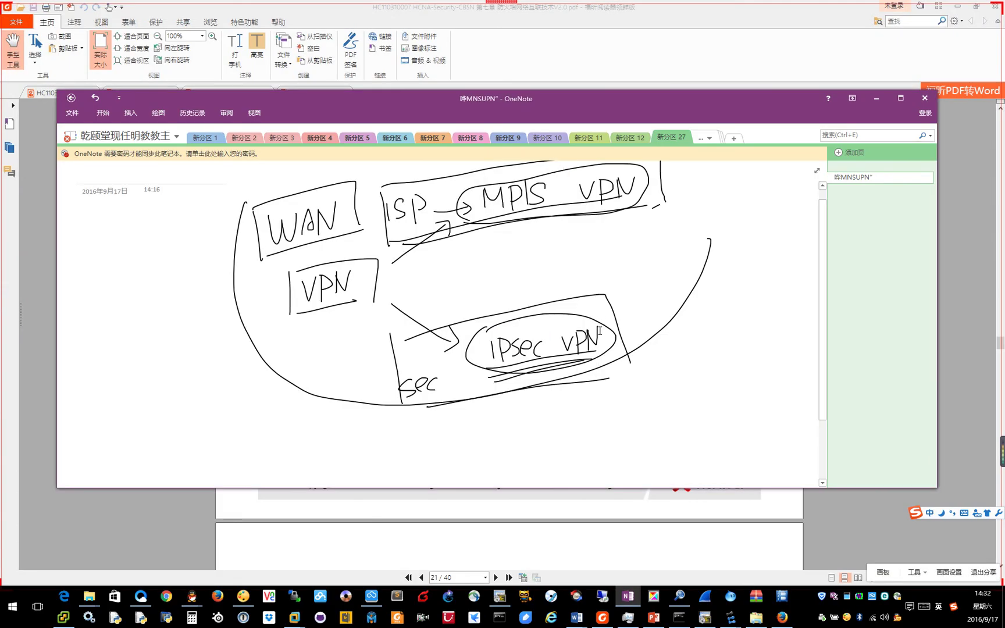
{"action": "key", "text": "alt+Tab"}
Page the PDF from slide 21 through ADSL to the 3G slide, then switch to Word.
{"action": "scroll", "coordinate": [581, 393], "scroll_direction": "down", "scroll_amount": 5}
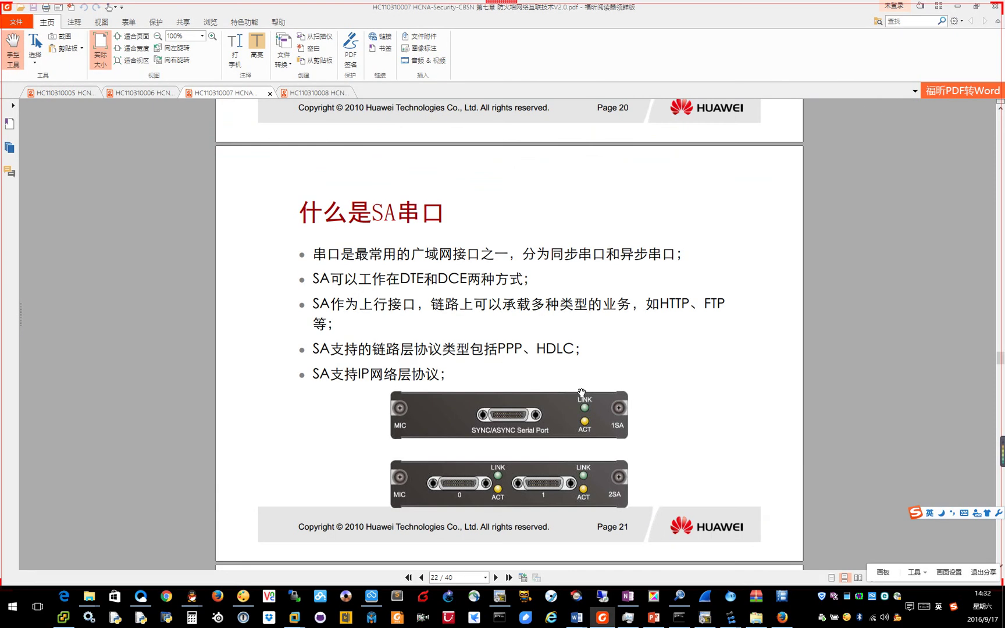
{"action": "scroll", "coordinate": [581, 393], "scroll_direction": "down", "scroll_amount": 8}
{"action": "scroll", "coordinate": [581, 392], "scroll_direction": "up", "scroll_amount": 4}
{"action": "scroll", "coordinate": [581, 392], "scroll_direction": "down", "scroll_amount": 20}
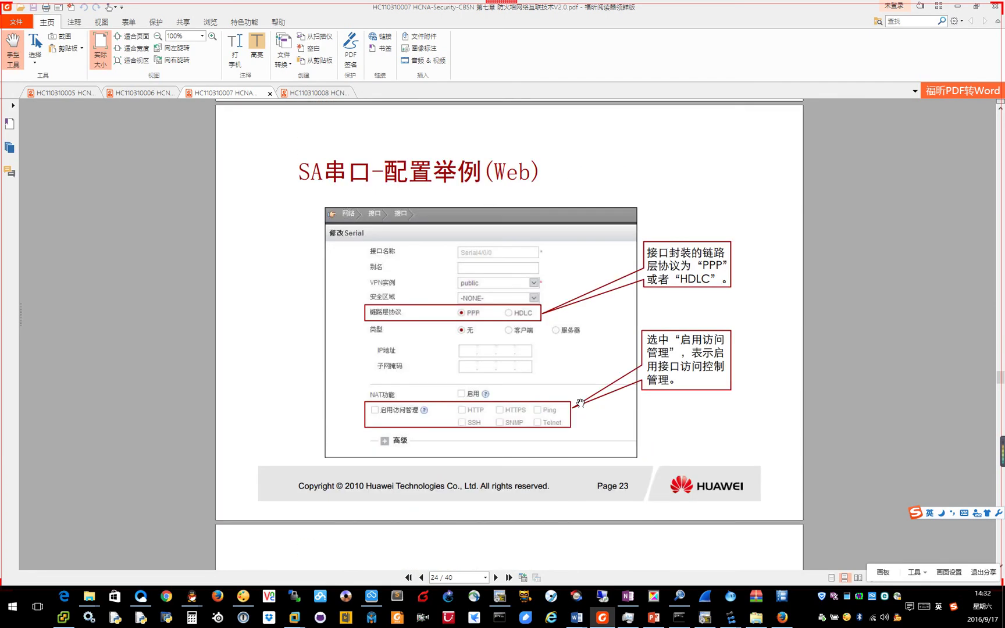
{"action": "scroll", "coordinate": [577, 408], "scroll_direction": "down", "scroll_amount": 5}
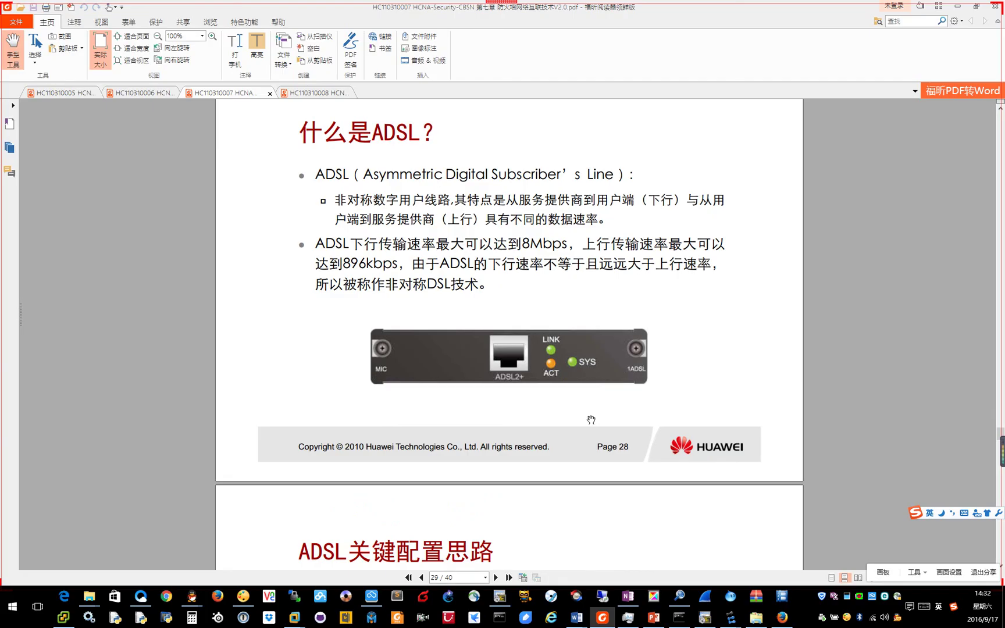
{"action": "scroll", "coordinate": [591, 419], "scroll_direction": "down", "scroll_amount": 3}
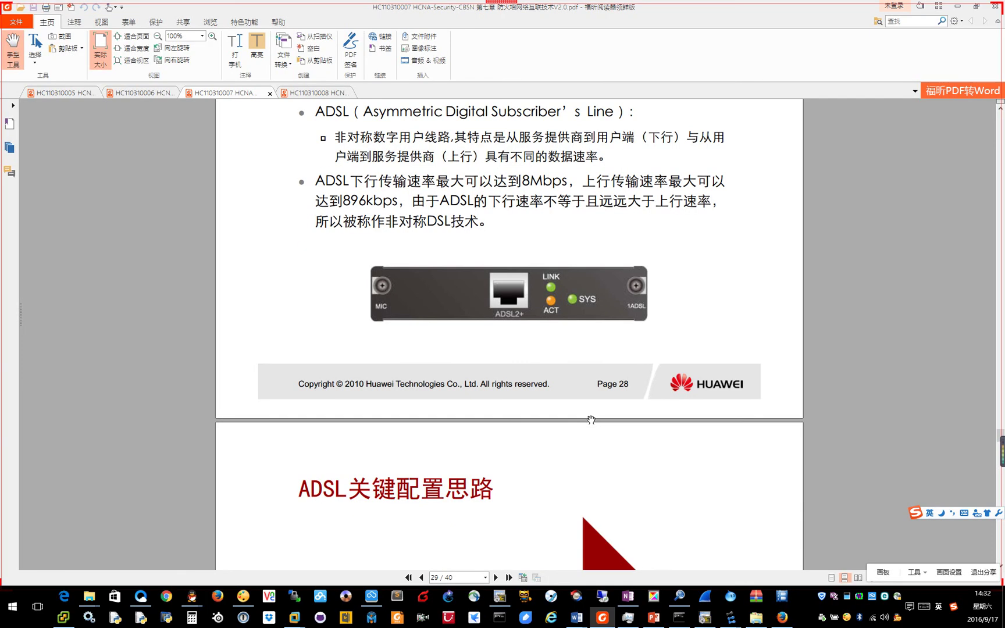
{"action": "scroll", "coordinate": [590, 419], "scroll_direction": "down", "scroll_amount": 4}
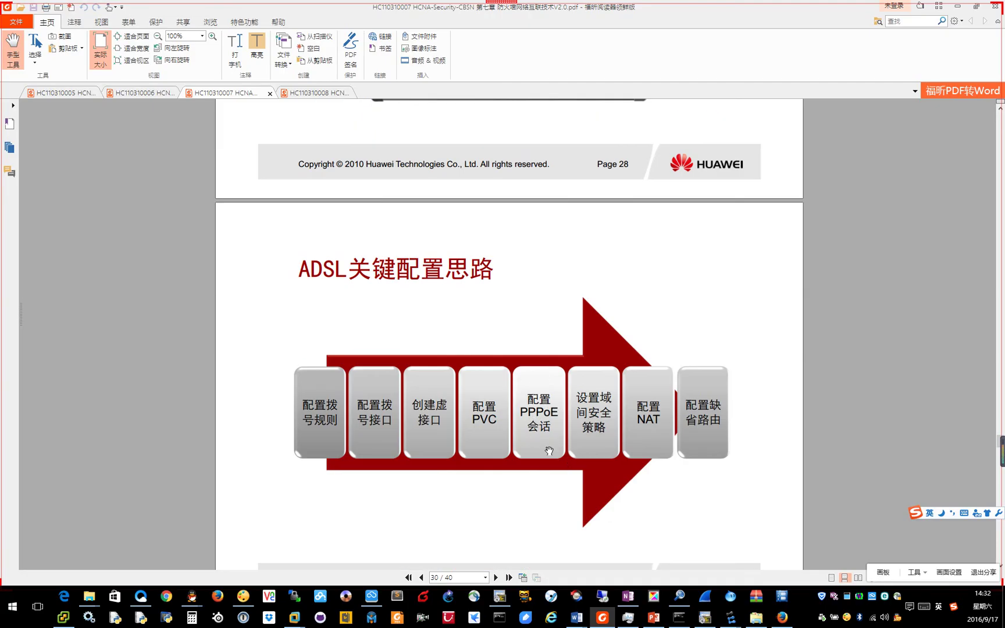
{"action": "scroll", "coordinate": [539, 494], "scroll_direction": "down", "scroll_amount": 20}
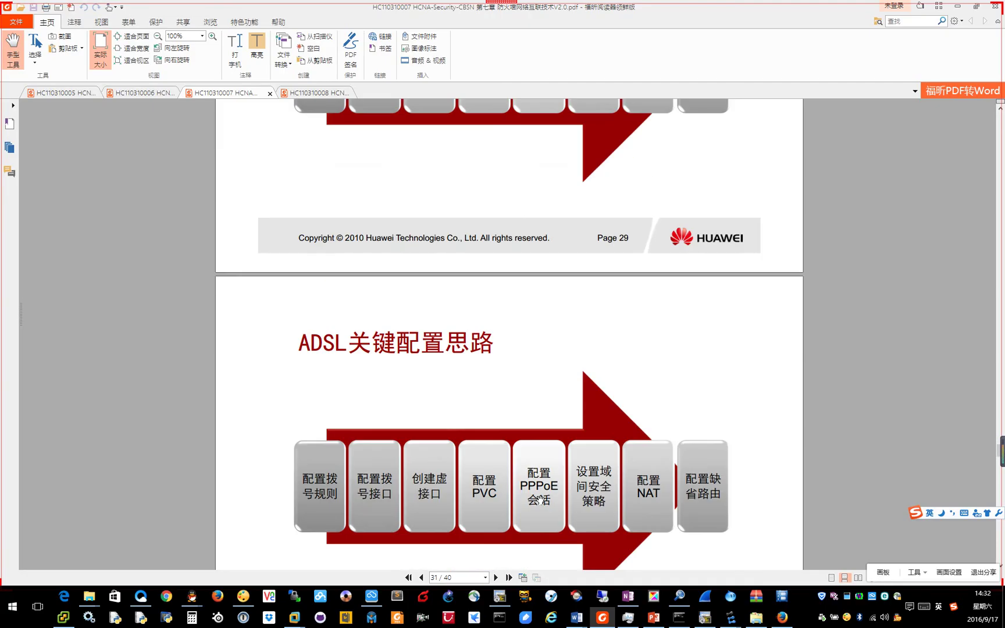
{"action": "scroll", "coordinate": [539, 503], "scroll_direction": "down", "scroll_amount": 20}
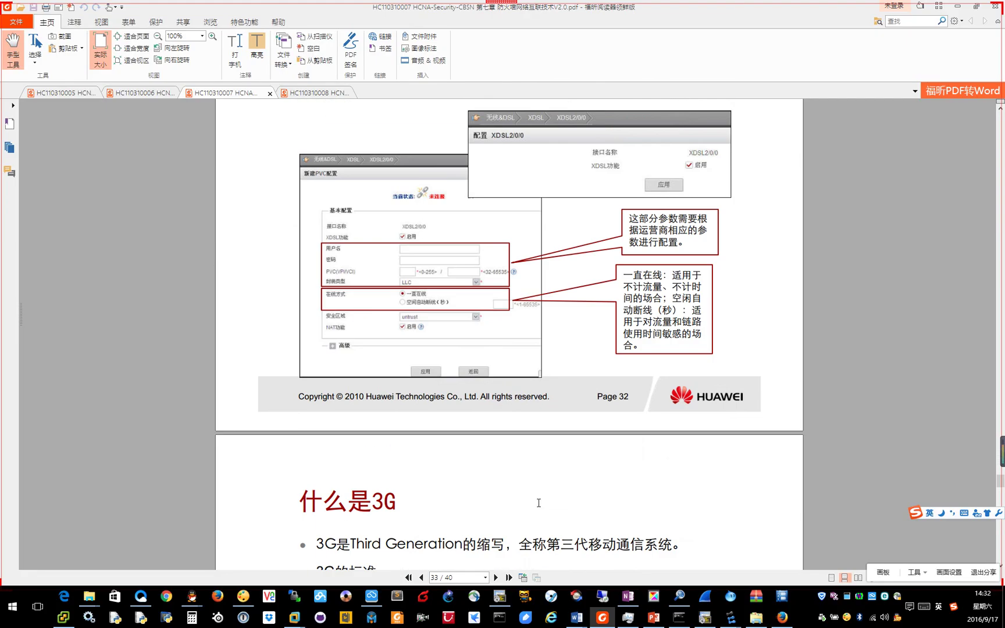
{"action": "scroll", "coordinate": [536, 504], "scroll_direction": "up", "scroll_amount": 4}
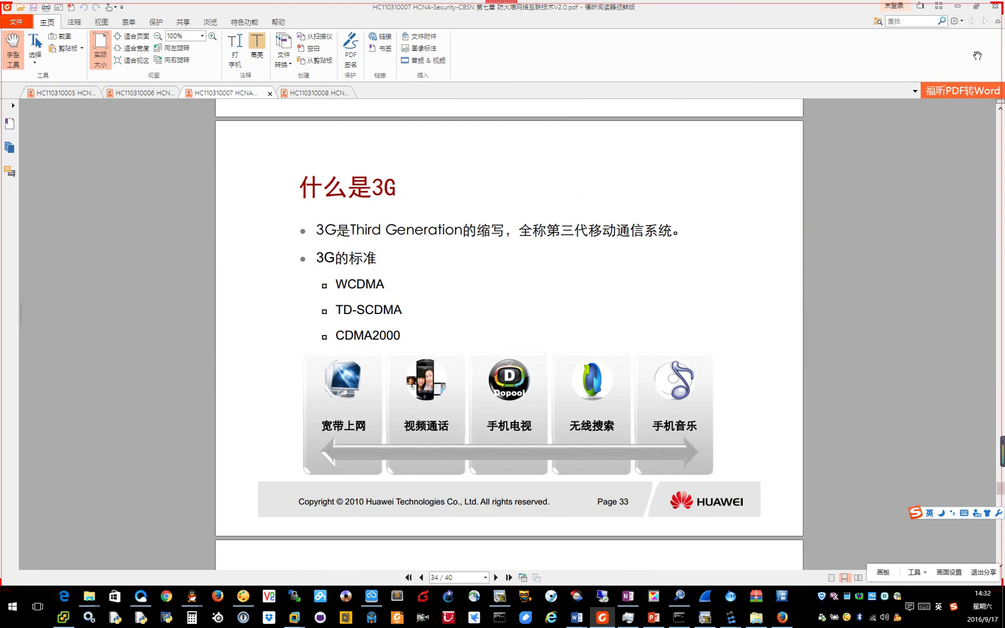
{"action": "key", "text": "alt+Tab"}
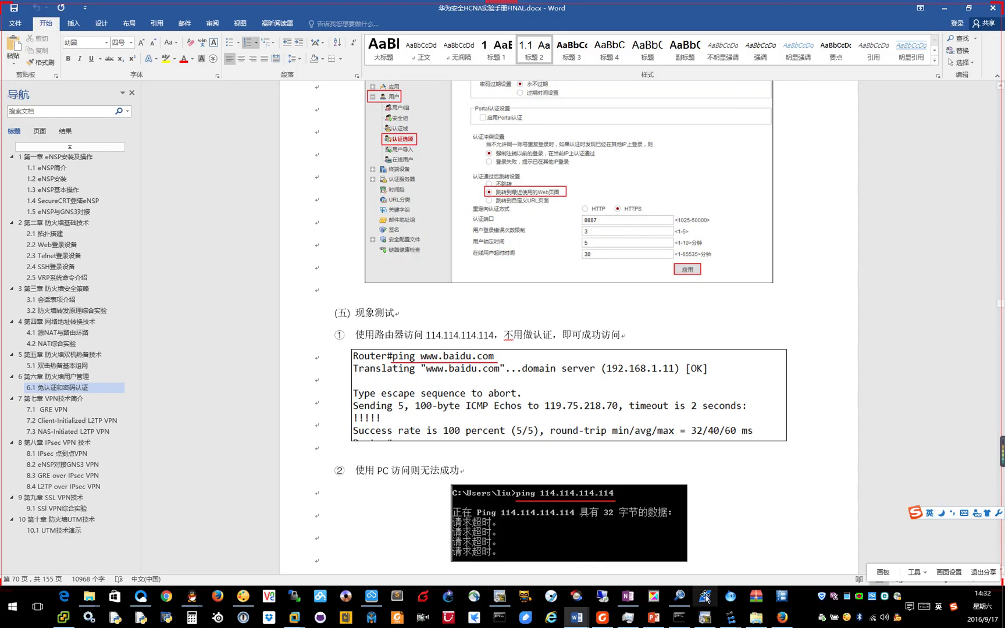
Bring up eNSP and shift its window to show the whole FW互联技术 topology.
{"action": "mouse_move", "coordinate": [703, 615]}
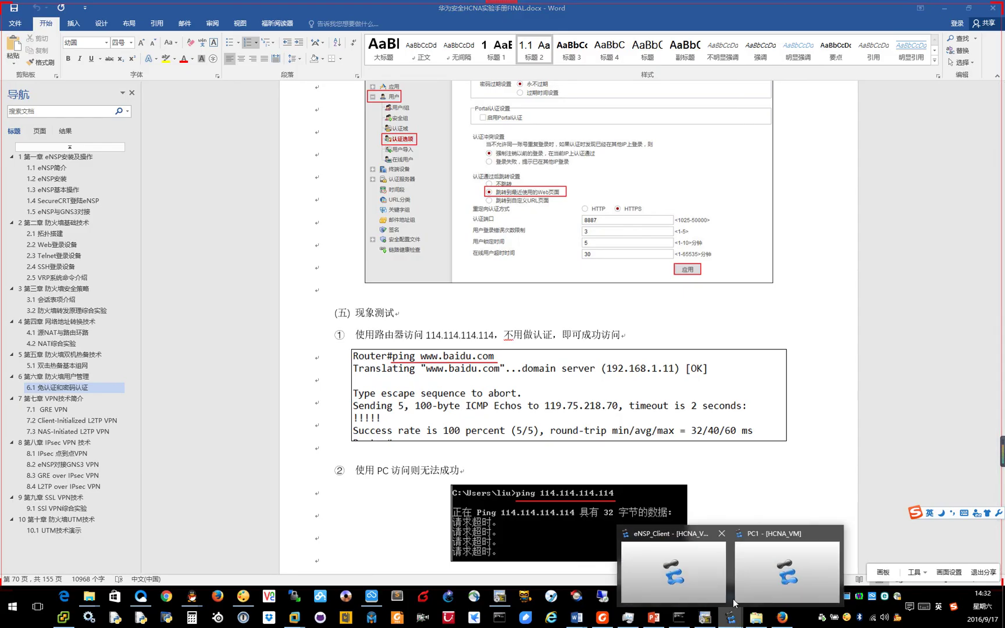
{"action": "left_click", "coordinate": [761, 572]}
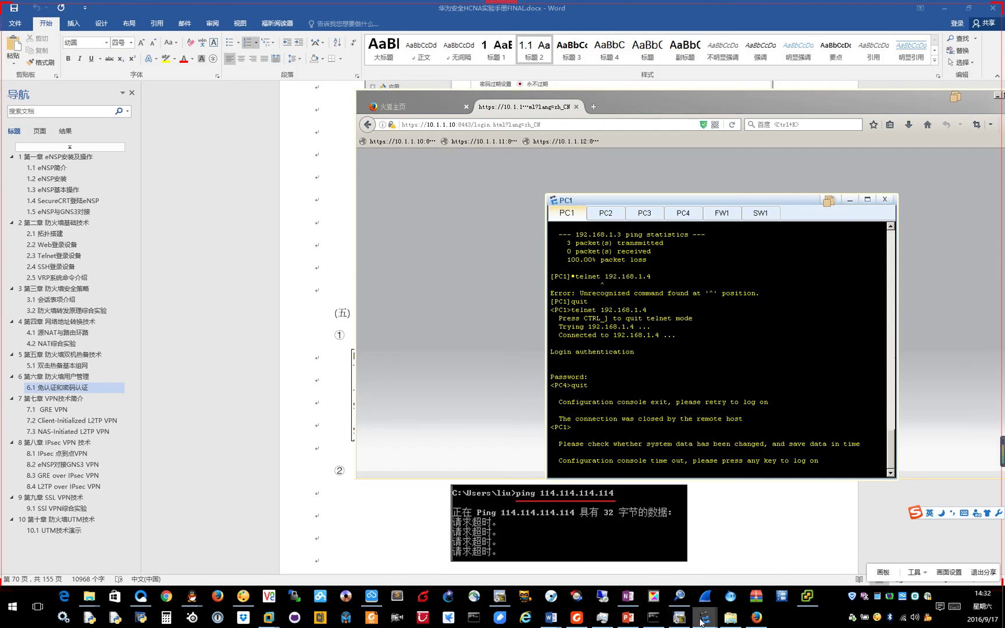
{"action": "mouse_move", "coordinate": [705, 616]}
{"action": "left_click", "coordinate": [625, 576]}
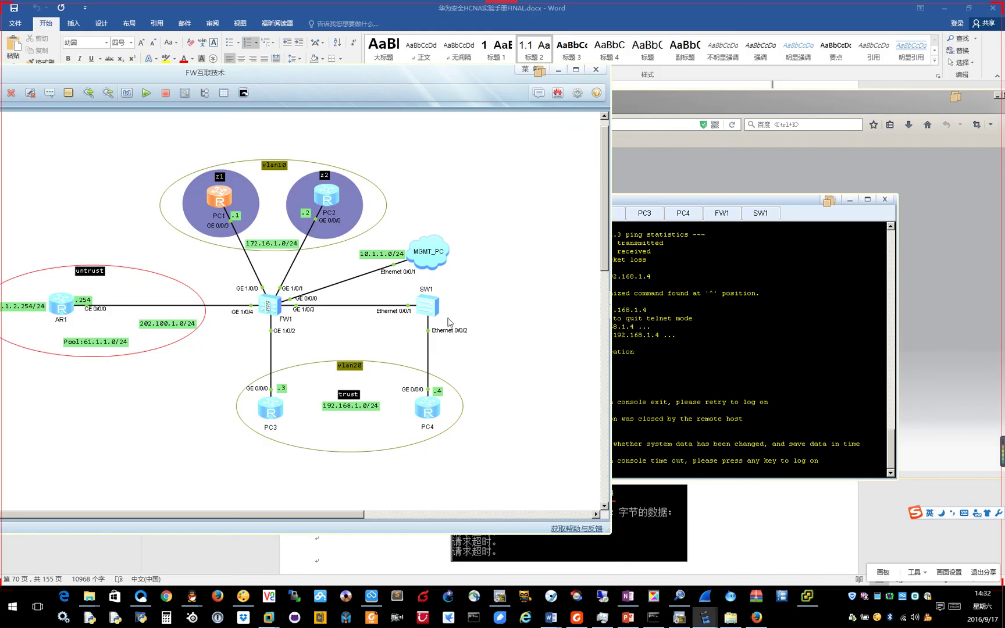
{"action": "left_click", "coordinate": [899, 103]}
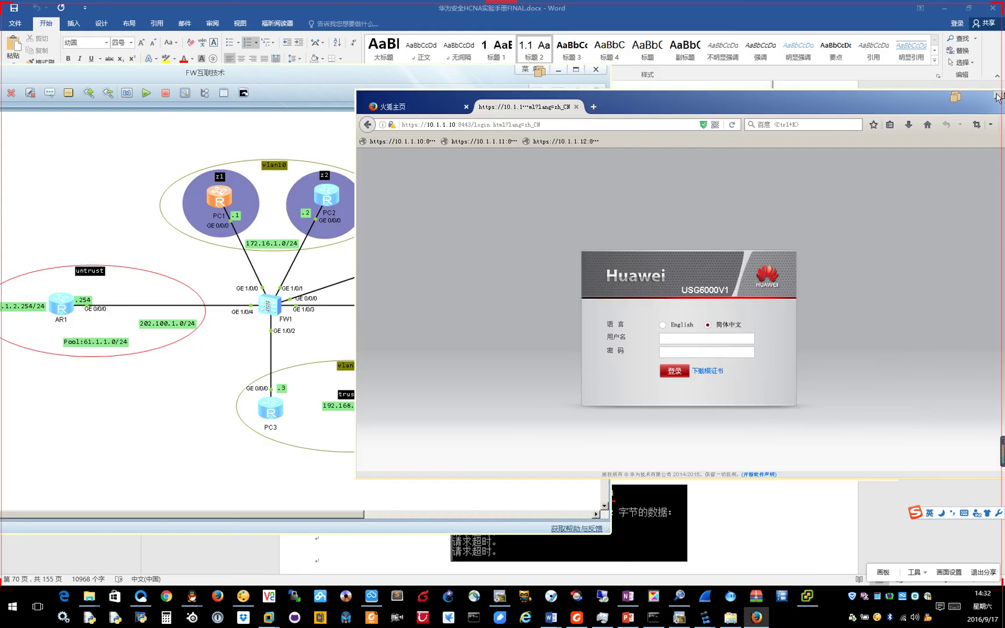
{"action": "left_click_drag", "start_coordinate": [930, 97], "coordinate": [917, 103]}
{"action": "left_click", "coordinate": [98, 181]}
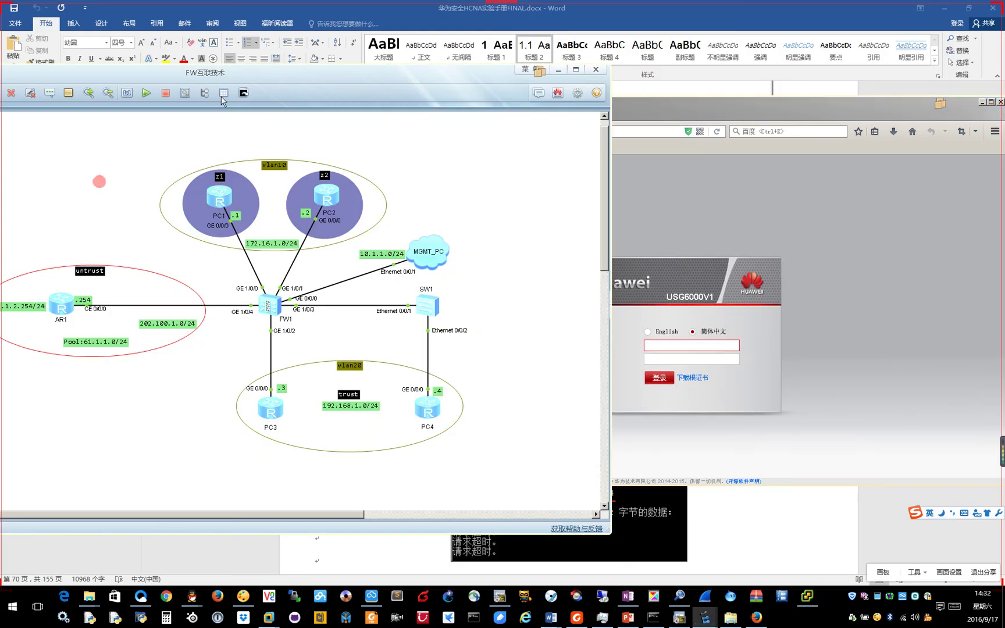
{"action": "left_click_drag", "start_coordinate": [266, 76], "coordinate": [356, 71]}
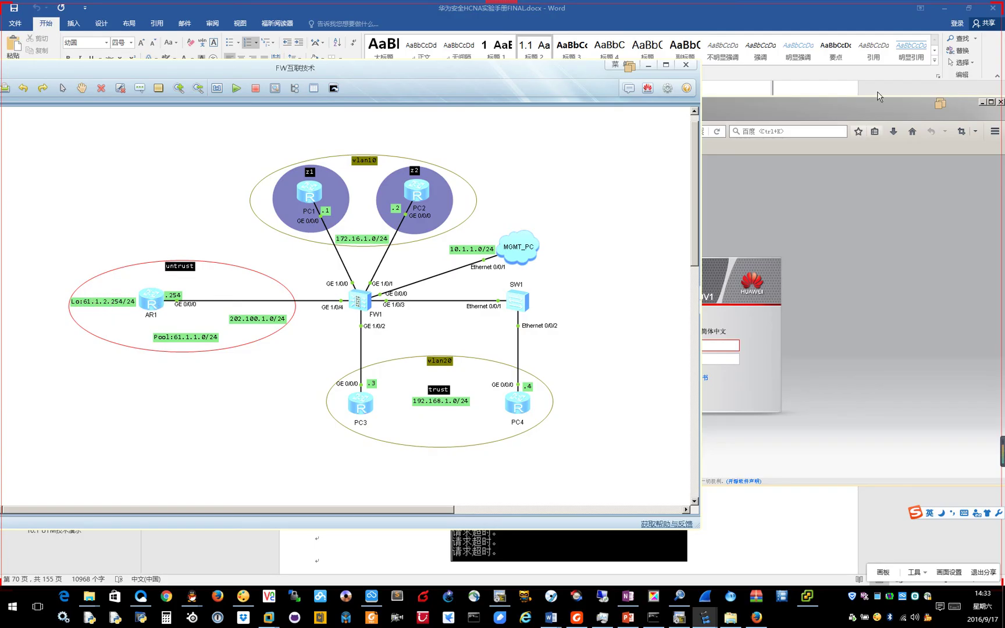
Set aside the USG6000V1 web login and consoles to reveal the Word lab manual.
{"action": "left_click", "coordinate": [879, 112]}
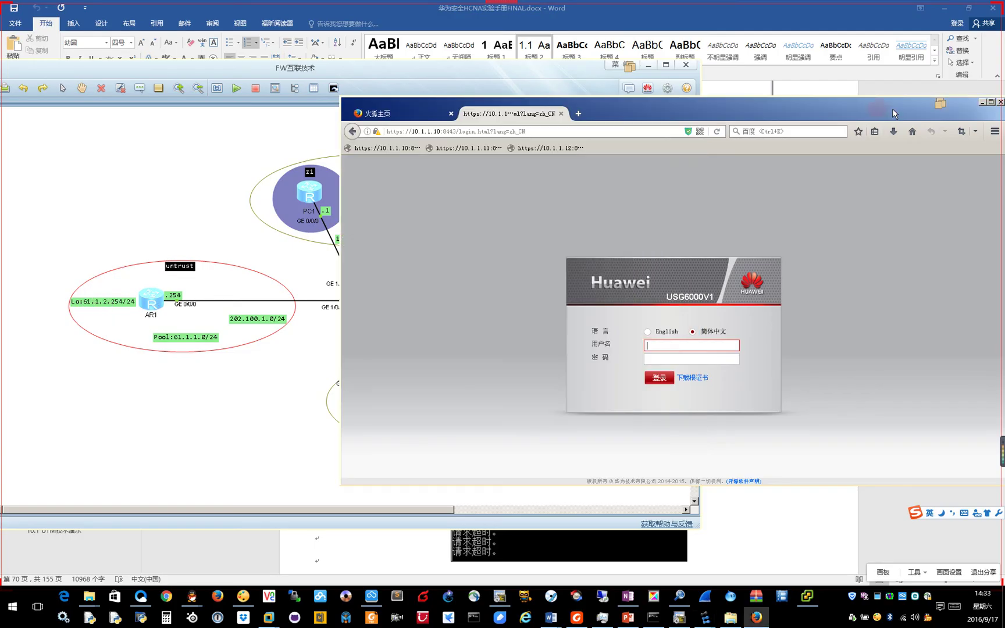
{"action": "left_click", "coordinate": [981, 102]}
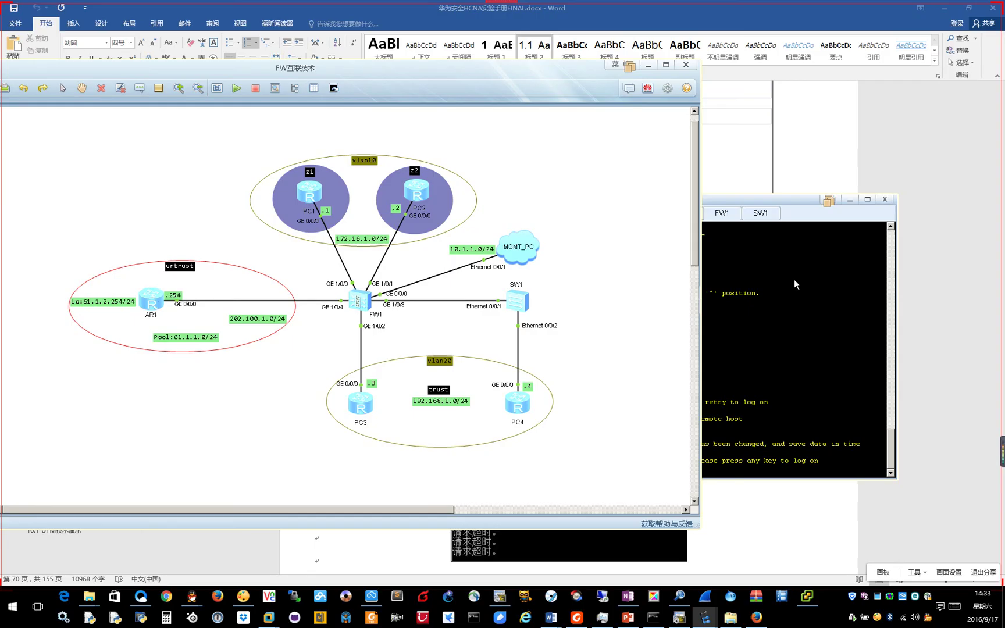
{"action": "left_click", "coordinate": [849, 199]}
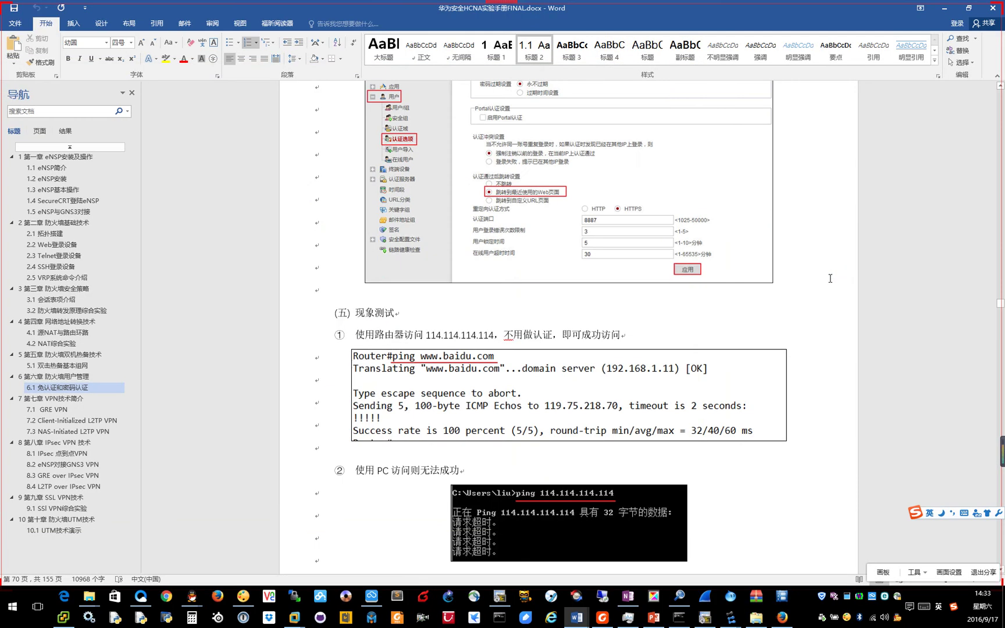
Open FW互联.docx, scroll to R1's PPPoE server configuration, and bring up SecureCRT.
{"action": "left_click", "coordinate": [576, 617]}
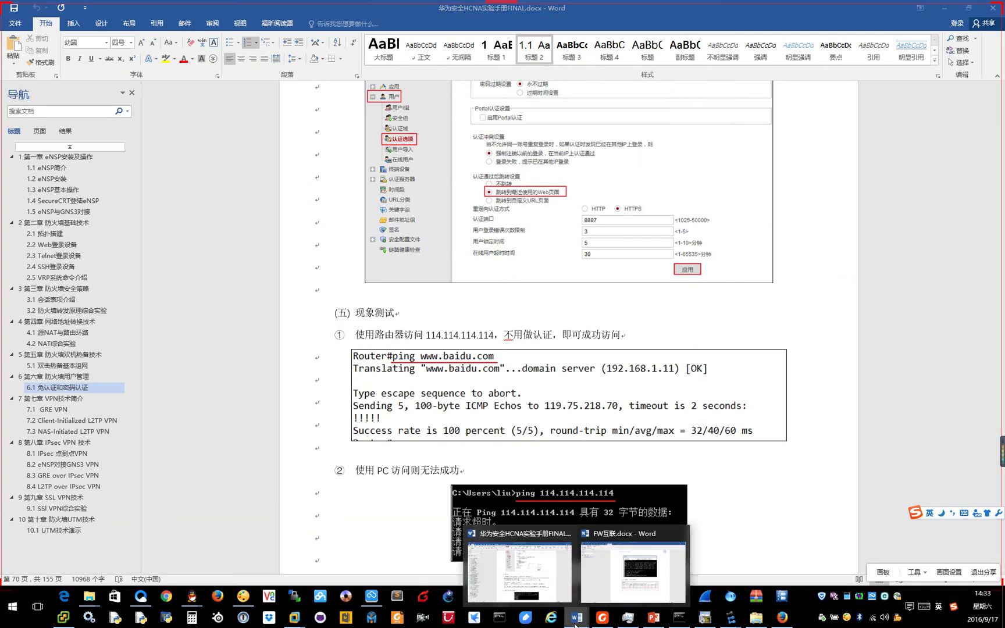
{"action": "left_click", "coordinate": [608, 581]}
{"action": "scroll", "coordinate": [624, 436], "scroll_direction": "down", "scroll_amount": 10}
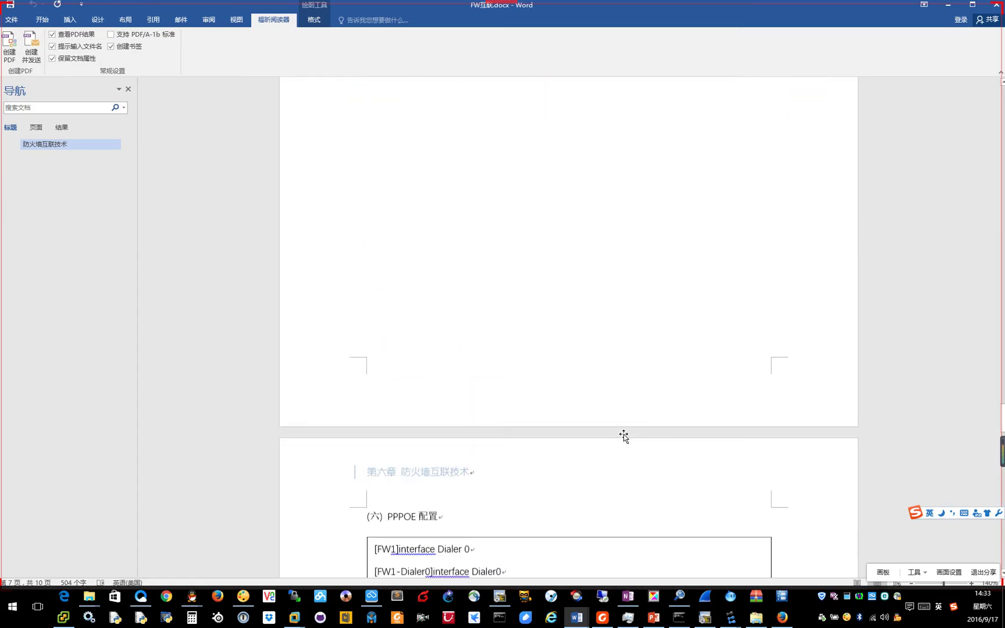
{"action": "scroll", "coordinate": [624, 435], "scroll_direction": "up", "scroll_amount": 5}
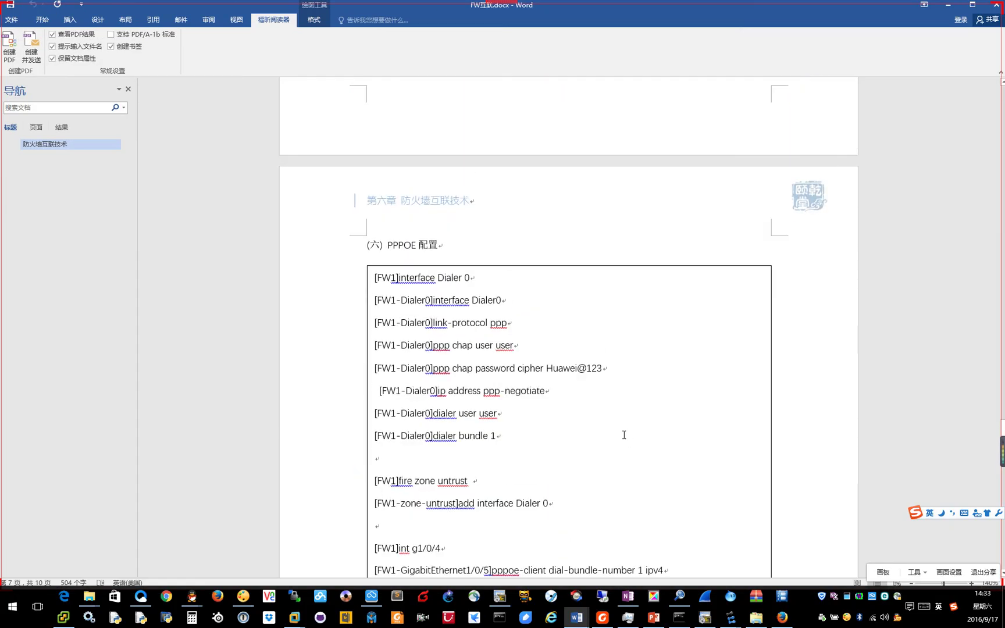
{"action": "scroll", "coordinate": [623, 435], "scroll_direction": "up", "scroll_amount": 9}
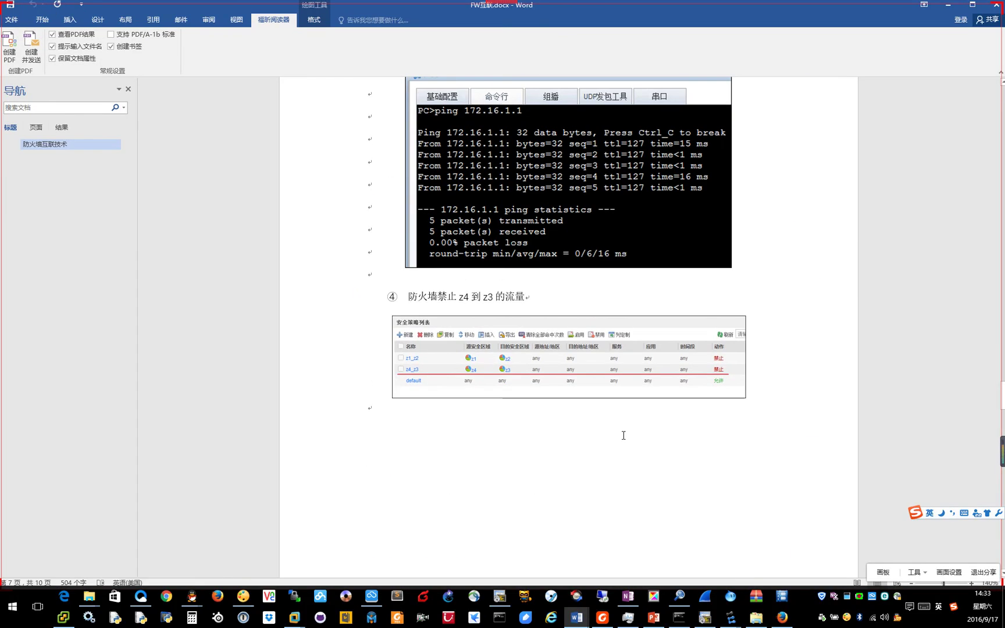
{"action": "scroll", "coordinate": [623, 435], "scroll_direction": "down", "scroll_amount": 7}
{"action": "scroll", "coordinate": [622, 436], "scroll_direction": "down", "scroll_amount": 19}
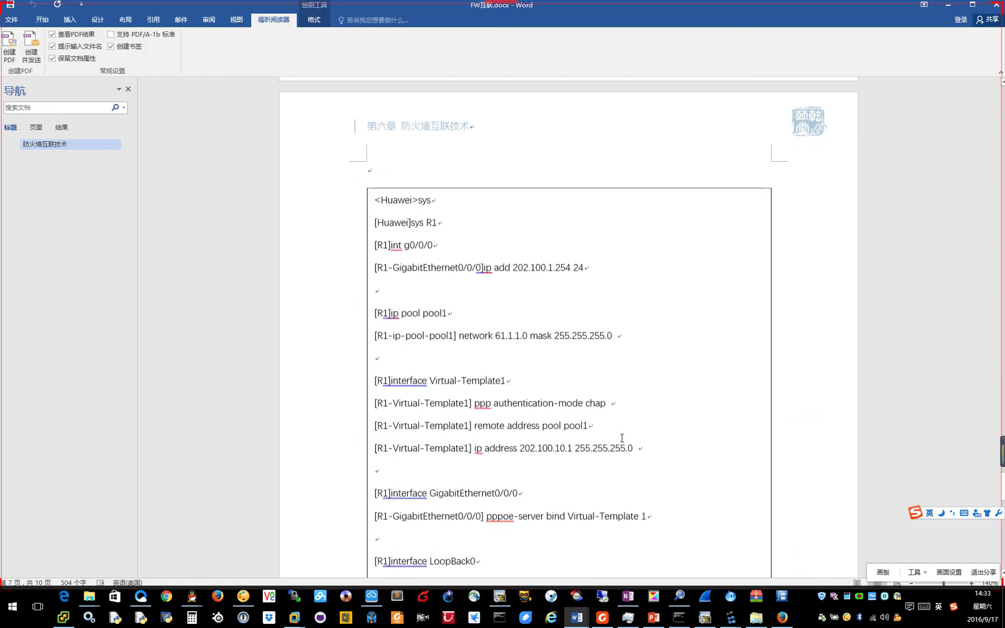
{"action": "scroll", "coordinate": [622, 438], "scroll_direction": "down", "scroll_amount": 3}
{"action": "scroll", "coordinate": [622, 438], "scroll_direction": "down", "scroll_amount": 5}
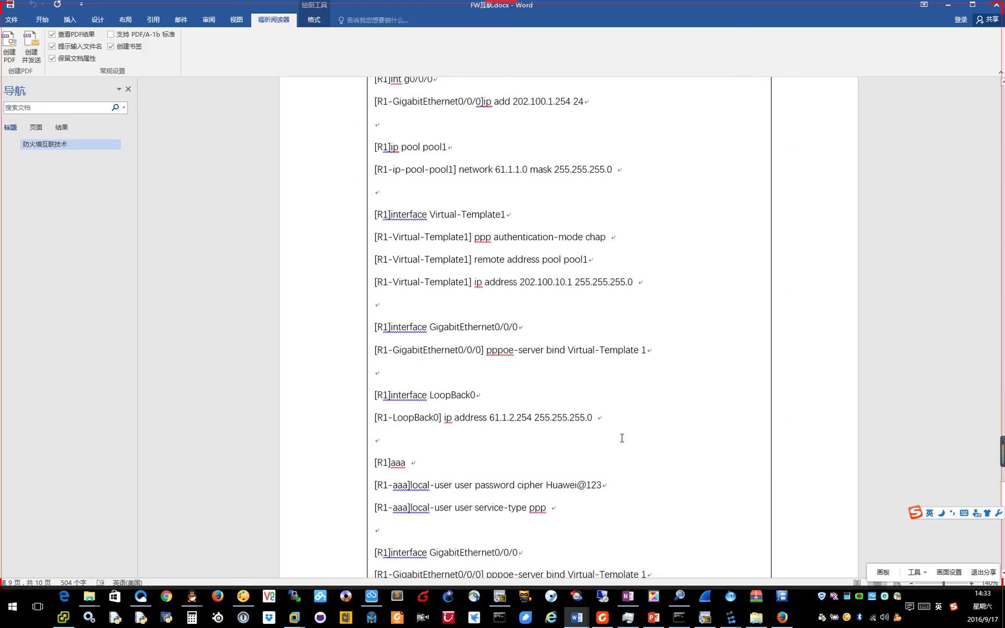
{"action": "scroll", "coordinate": [622, 437], "scroll_direction": "down", "scroll_amount": 1}
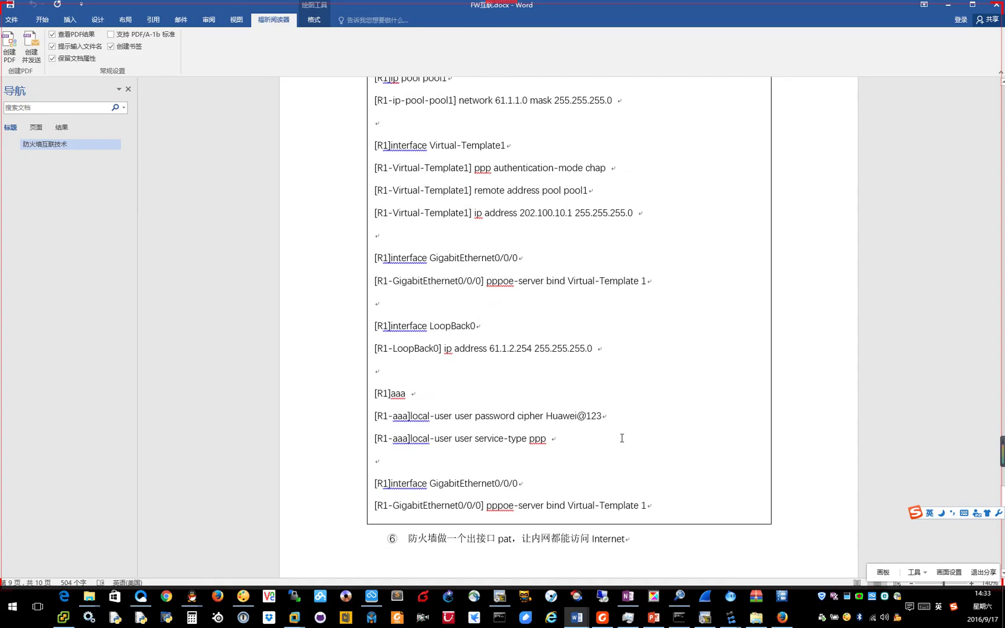
{"action": "scroll", "coordinate": [621, 437], "scroll_direction": "up", "scroll_amount": 7}
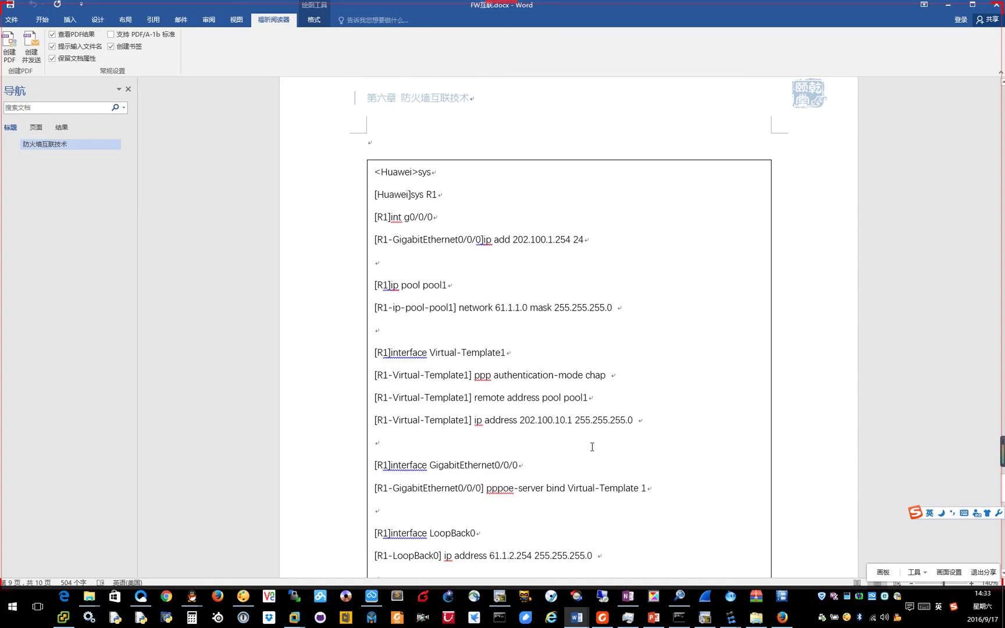
{"action": "left_click", "coordinate": [500, 597]}
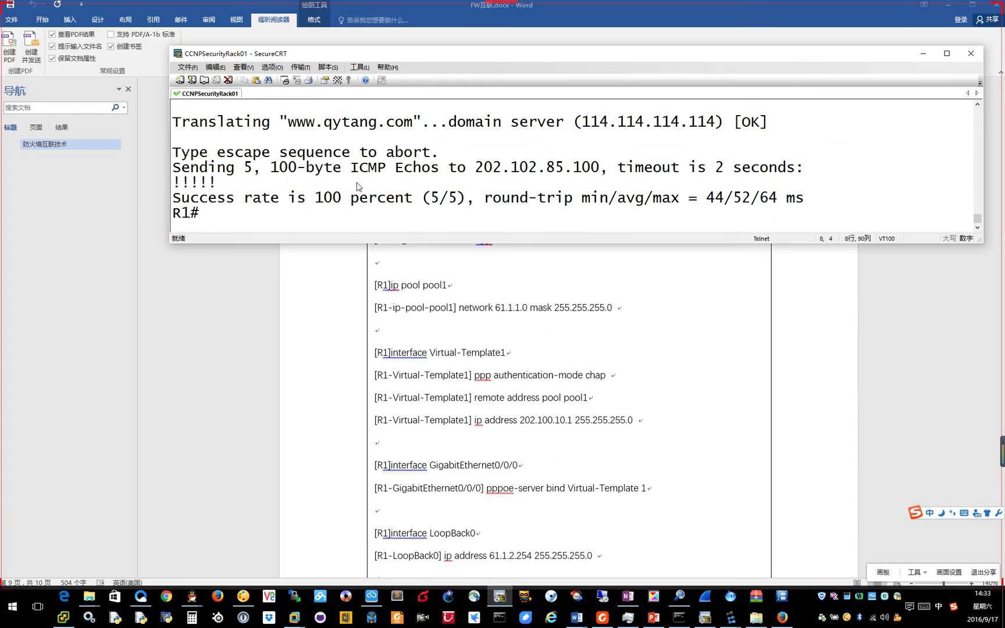
Bring up the lab console window, shorten it, and wake the GW router session.
{"action": "left_click", "coordinate": [922, 54]}
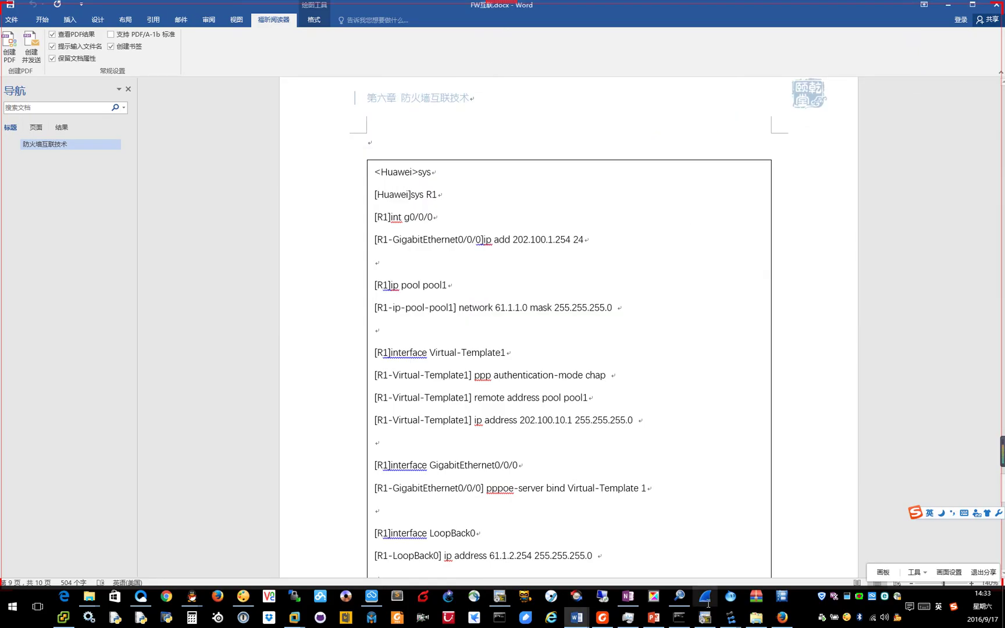
{"action": "left_click", "coordinate": [704, 617]}
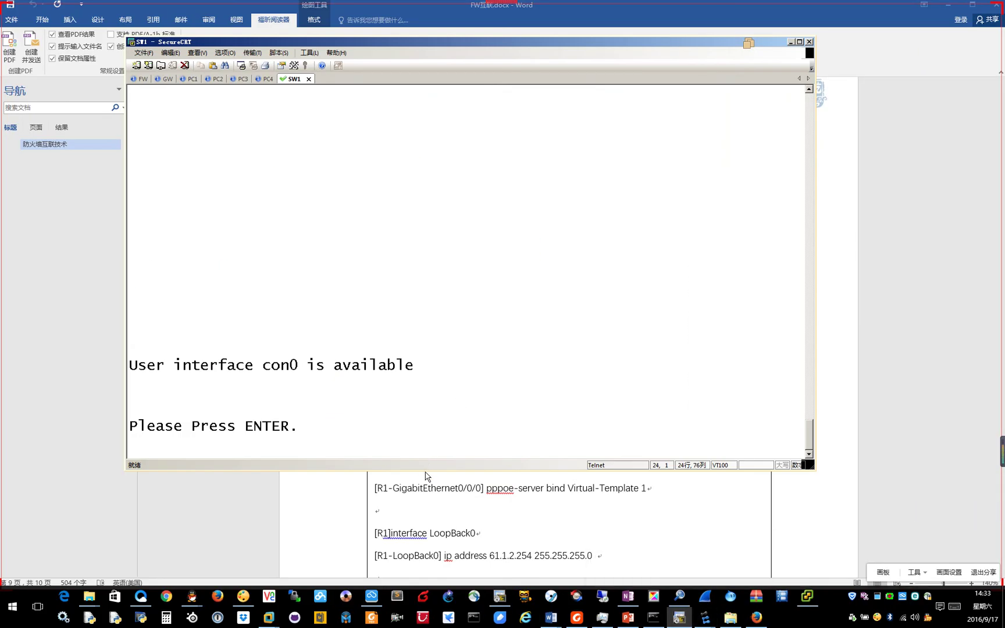
{"action": "left_click_drag", "start_coordinate": [425, 470], "coordinate": [462, 222]}
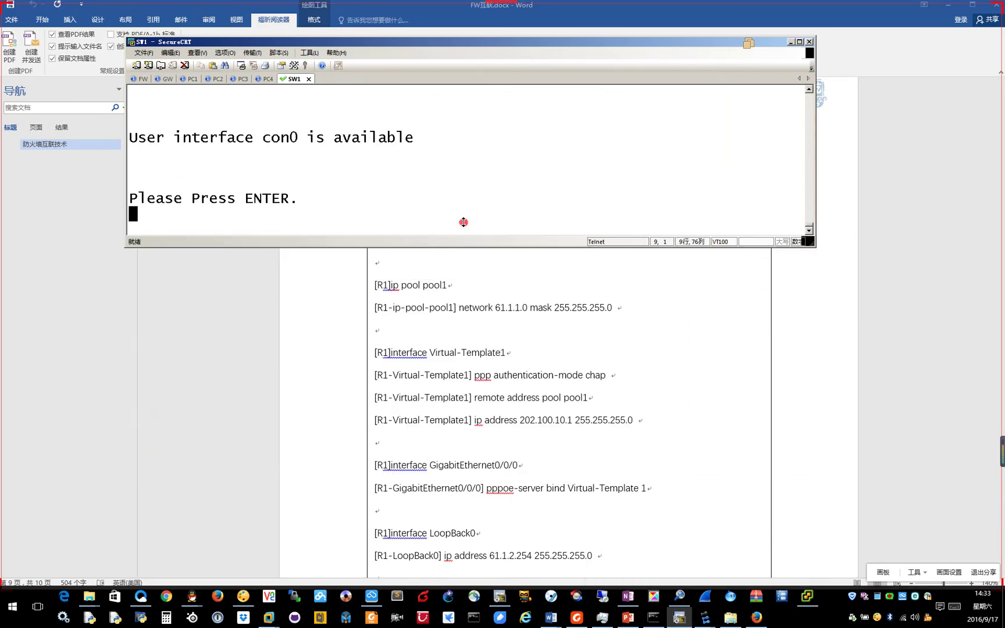
{"action": "key", "text": "alt+2"}
{"action": "key", "text": "Return"}
{"action": "key", "text": "Return"}
{"action": "key", "text": "Return"}
{"action": "key", "text": "Return"}
{"action": "key", "text": "Return"}
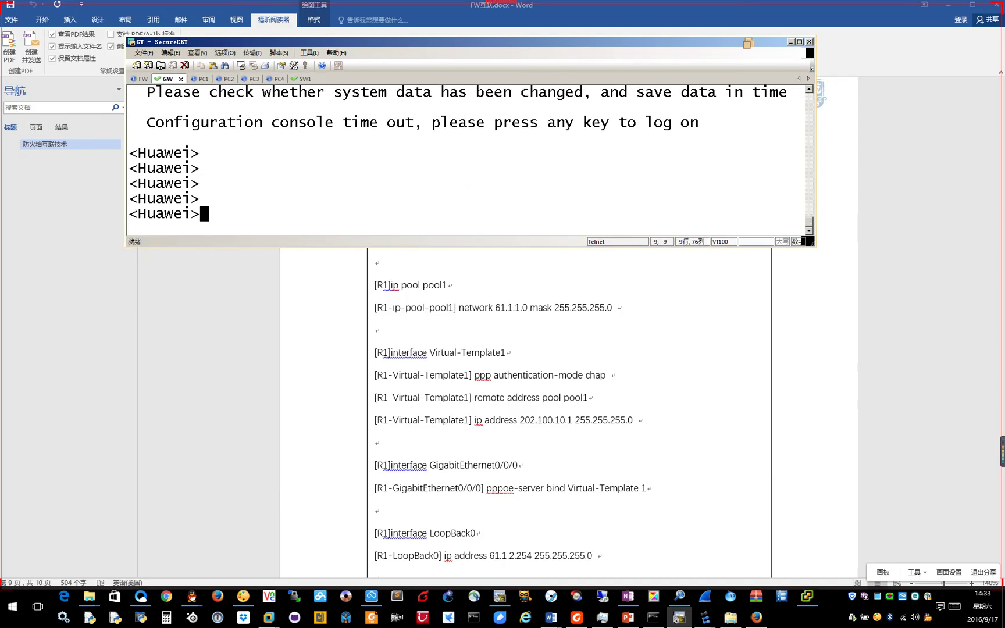
Enter system-view and rename the router with sysname GW.
{"action": "type", "text": "sy"}
{"action": "key", "text": "Tab"}
{"action": "key", "text": "Return"}
{"action": "key", "text": "Return"}
{"action": "key", "text": "Return"}
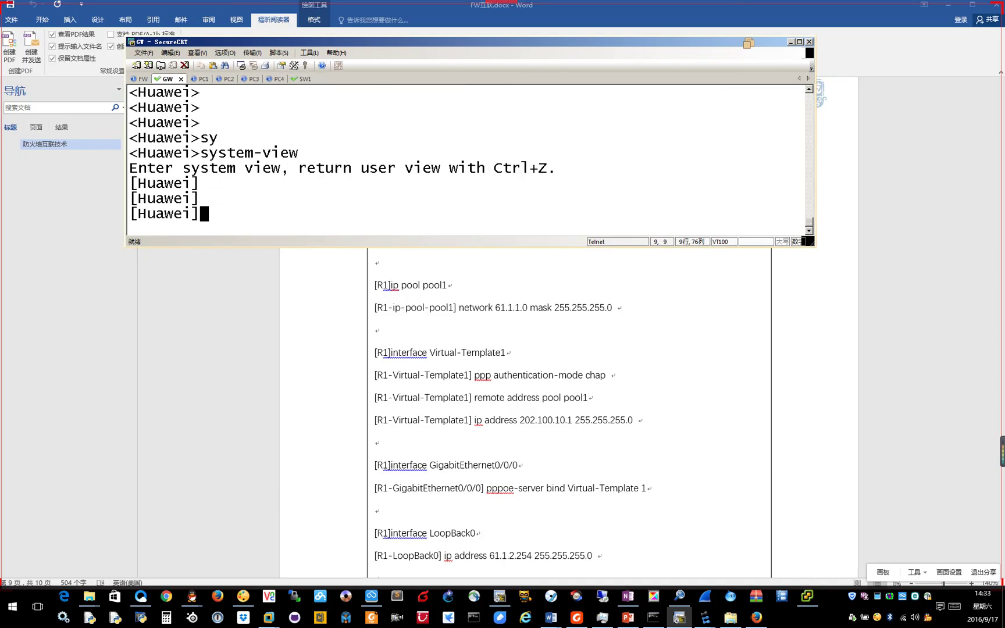
{"action": "type", "text": "sy"}
{"action": "key", "text": "Tab"}
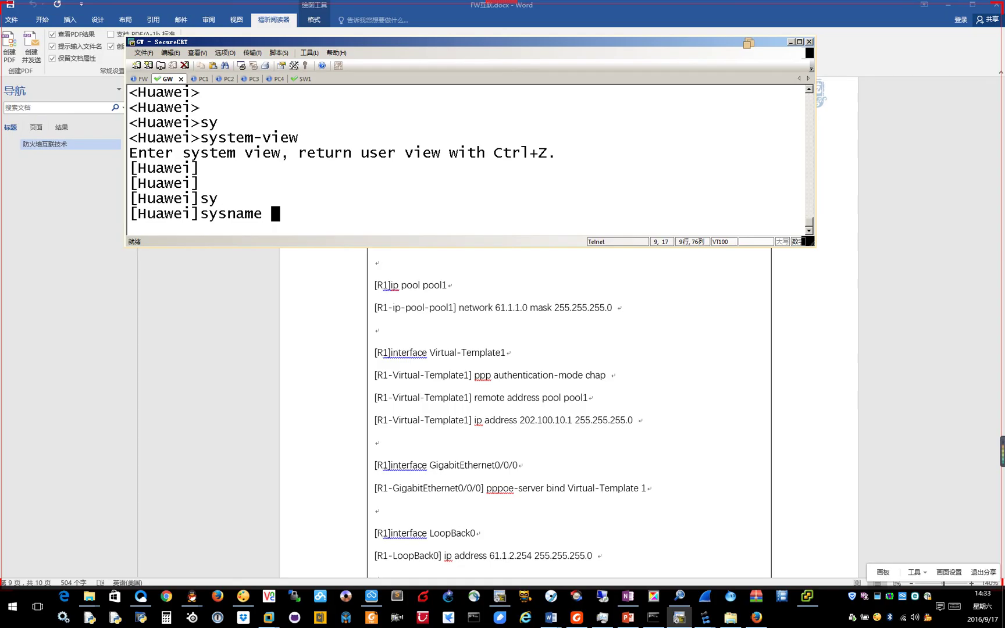
{"action": "type", "text": "GW"}
{"action": "key", "text": "Return"}
{"action": "key", "text": "Return"}
Run display ip interface brief and highlight the 202.100.1.254/24 address.
{"action": "type", "text": "do sh ip"}
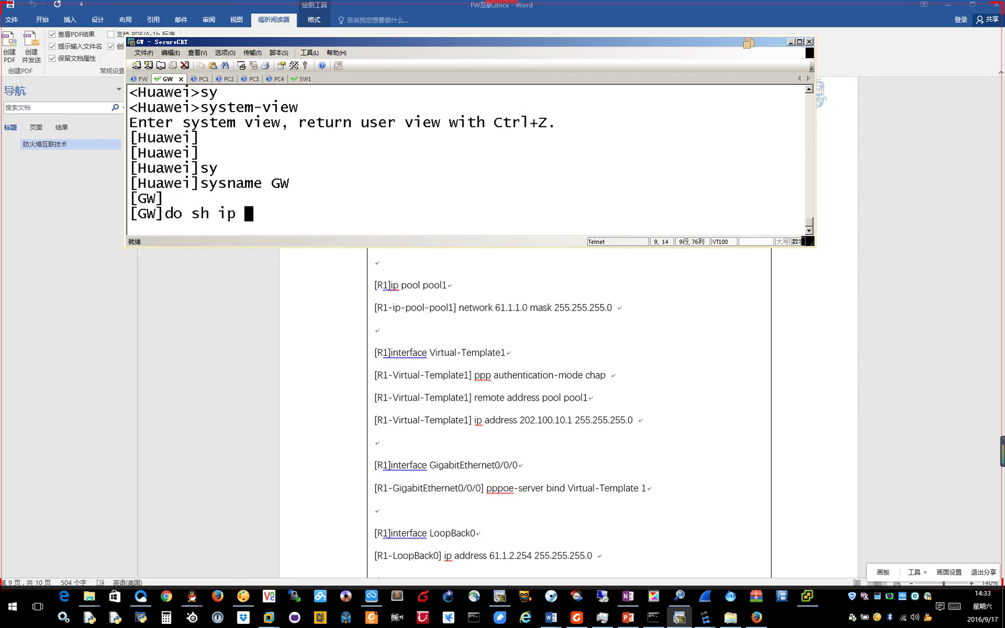
{"action": "key", "text": "BackSpace"}
{"action": "key", "text": "BackSpace"}
{"action": "key", "text": "BackSpace"}
{"action": "key", "text": "BackSpace"}
{"action": "key", "text": "BackSpace"}
{"action": "key", "text": "BackSpace"}
{"action": "key", "text": "BackSpace"}
{"action": "key", "text": "BackSpace"}
{"action": "key", "text": "BackSpace"}
{"action": "type", "text": "dis inter"}
{"action": "key", "text": "BackSpace"}
{"action": "key", "text": "BackSpace"}
{"action": "key", "text": "BackSpace"}
{"action": "key", "text": "BackSpace"}
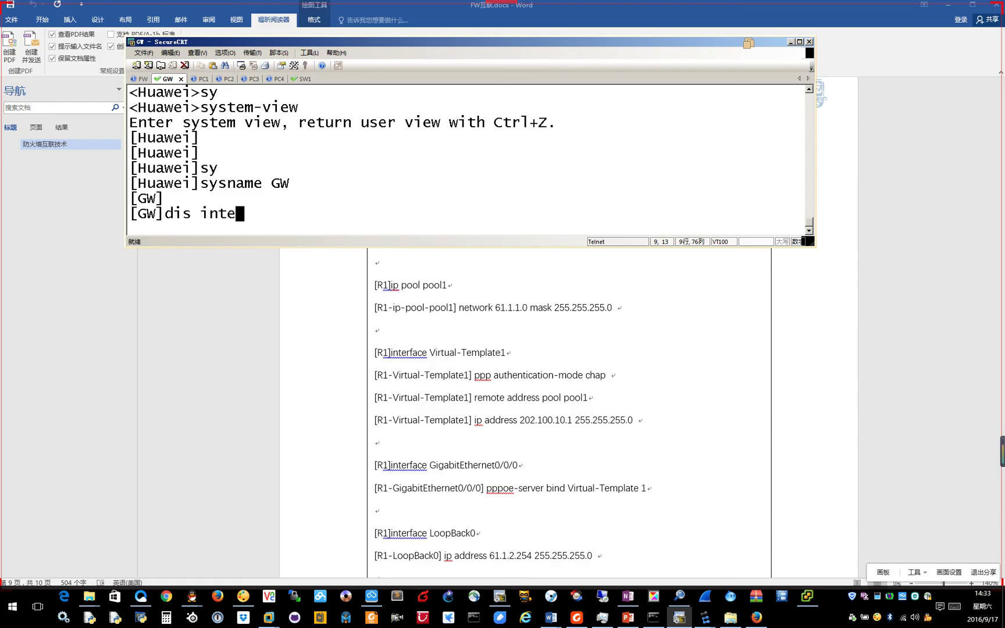
{"action": "type", "text": "p inter bri"}
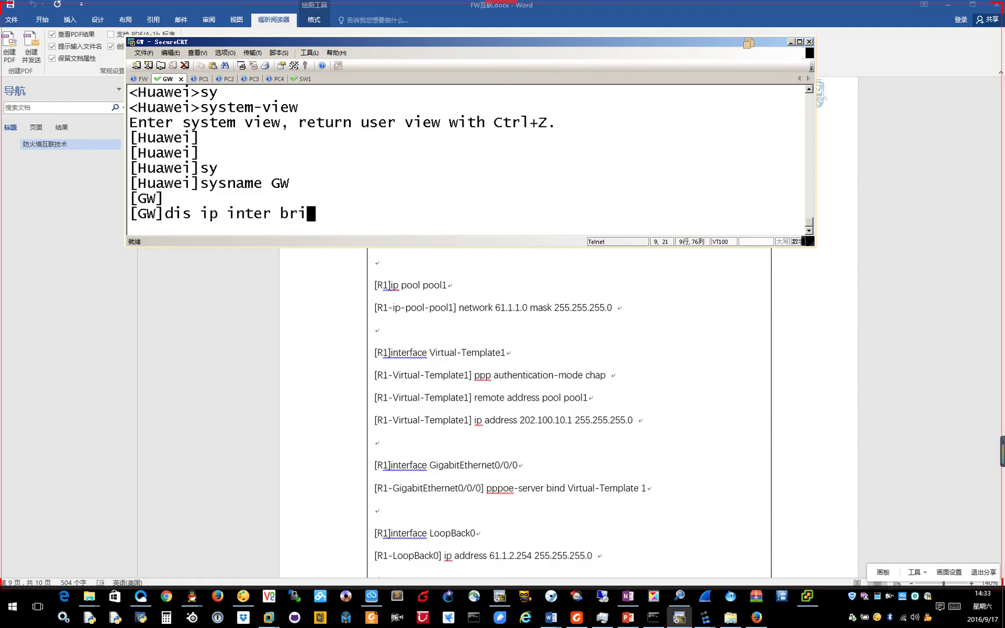
{"action": "key", "text": "Return"}
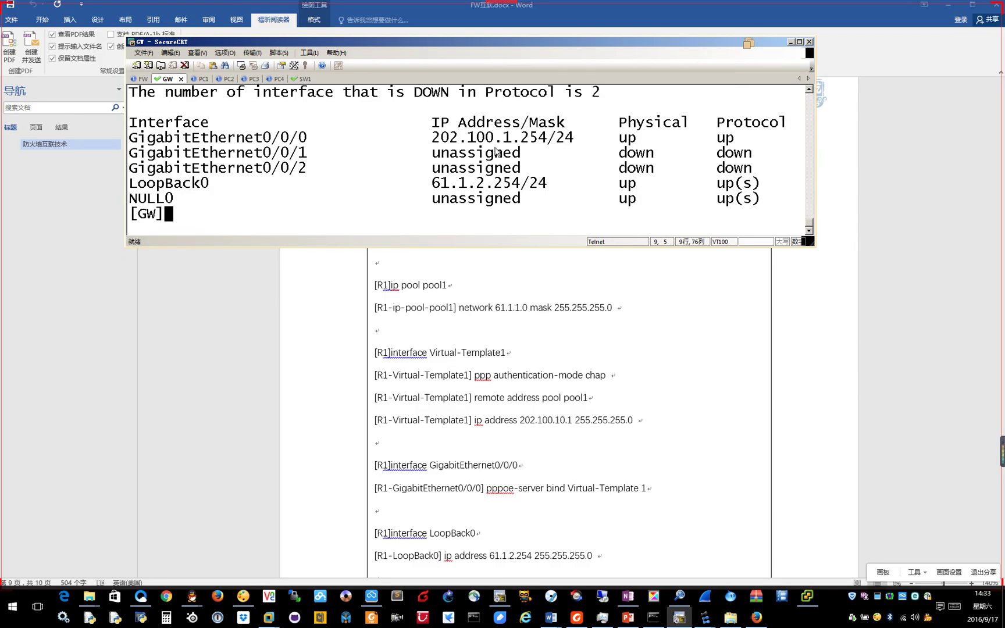
{"action": "left_click_drag", "start_coordinate": [432, 138], "coordinate": [571, 151]}
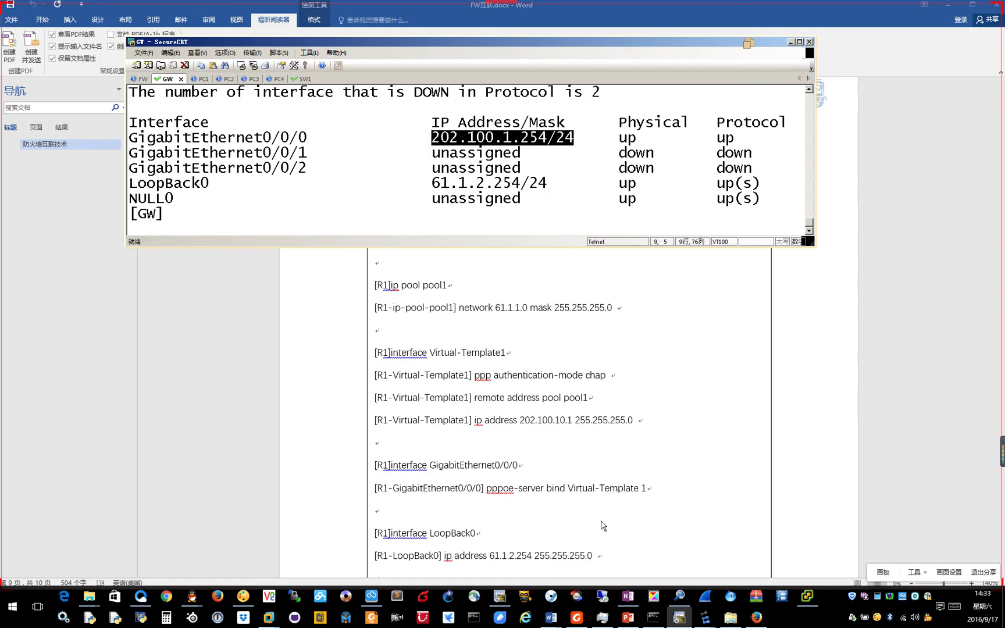
{"action": "mouse_move", "coordinate": [730, 617]}
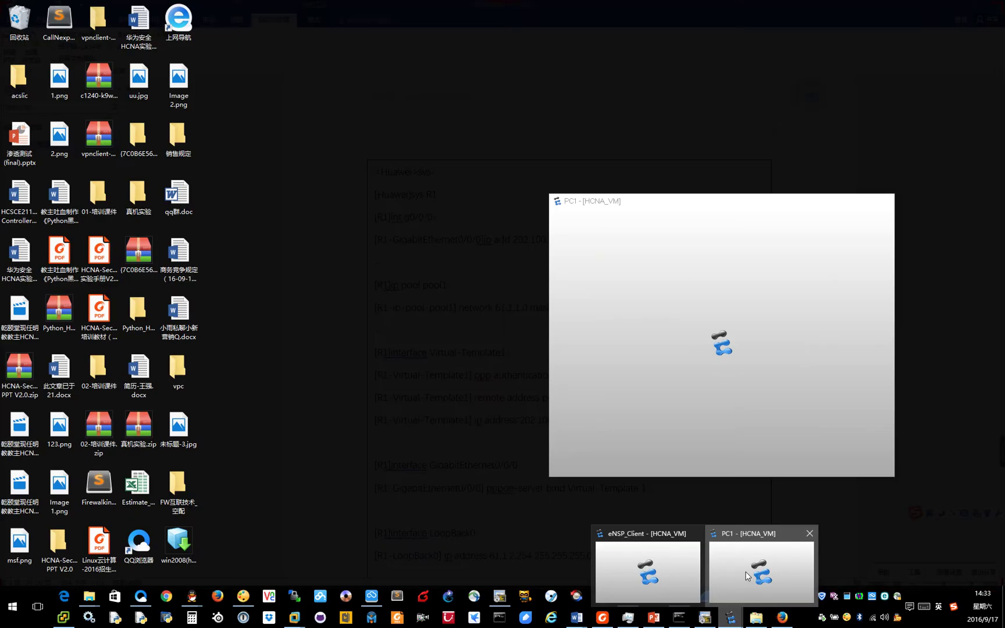
{"action": "left_click", "coordinate": [746, 573]}
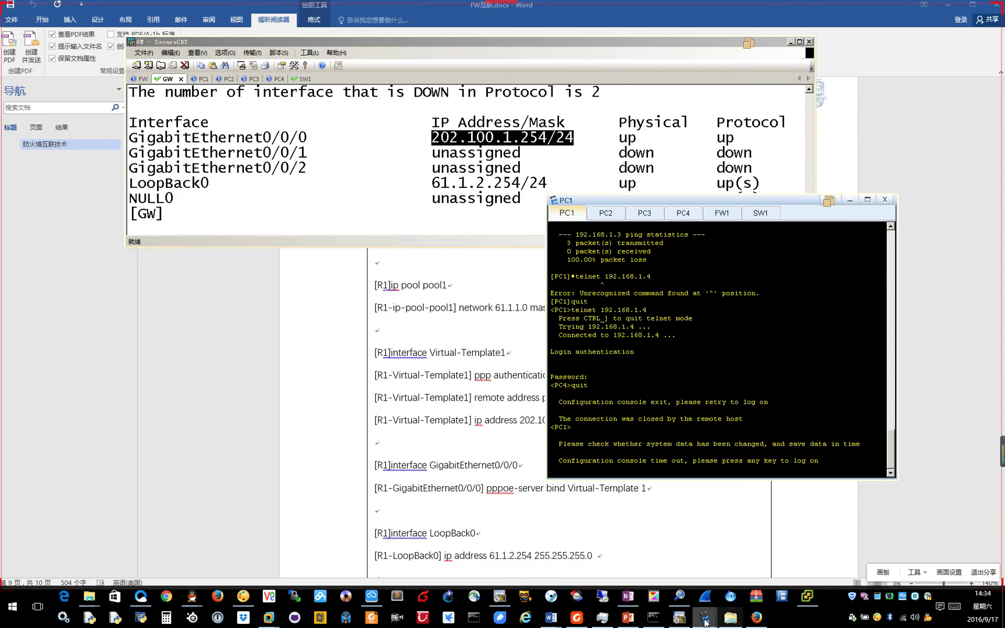
{"action": "mouse_move", "coordinate": [704, 616]}
{"action": "left_click", "coordinate": [650, 580]}
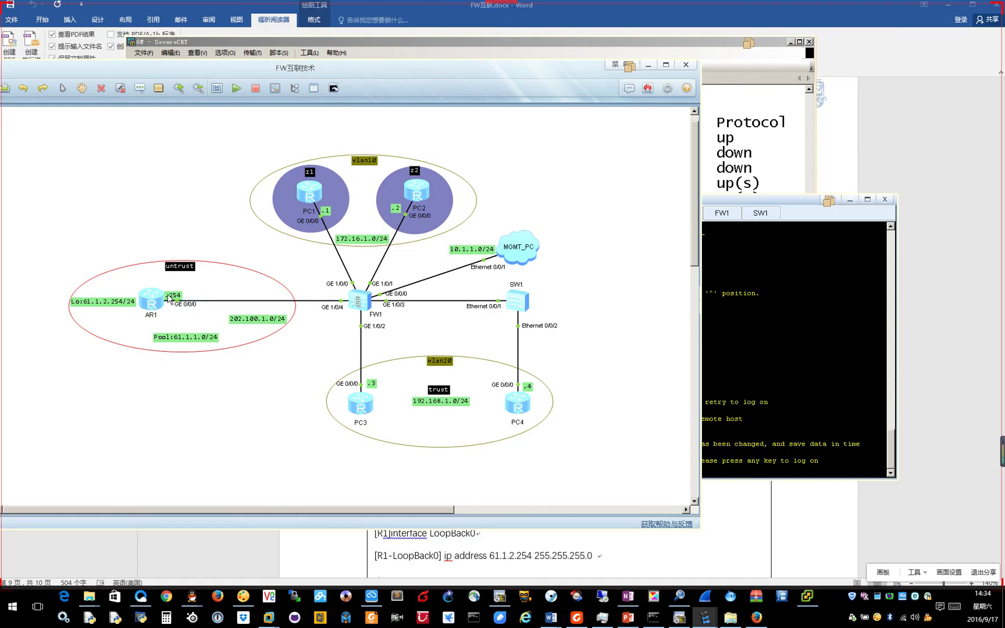
{"action": "left_click", "coordinate": [745, 72]}
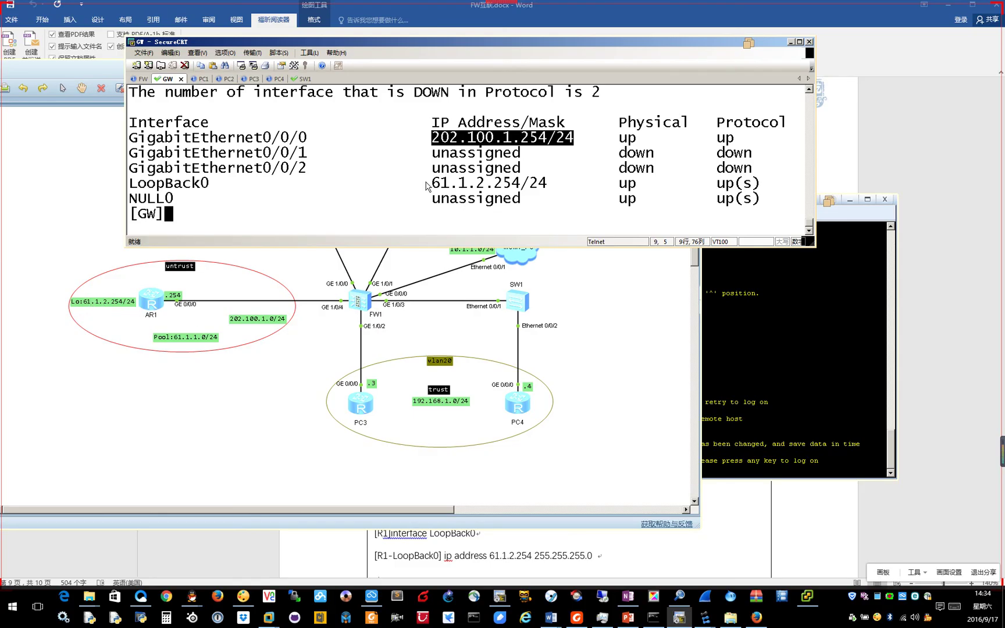
{"action": "left_click_drag", "start_coordinate": [430, 184], "coordinate": [553, 186]}
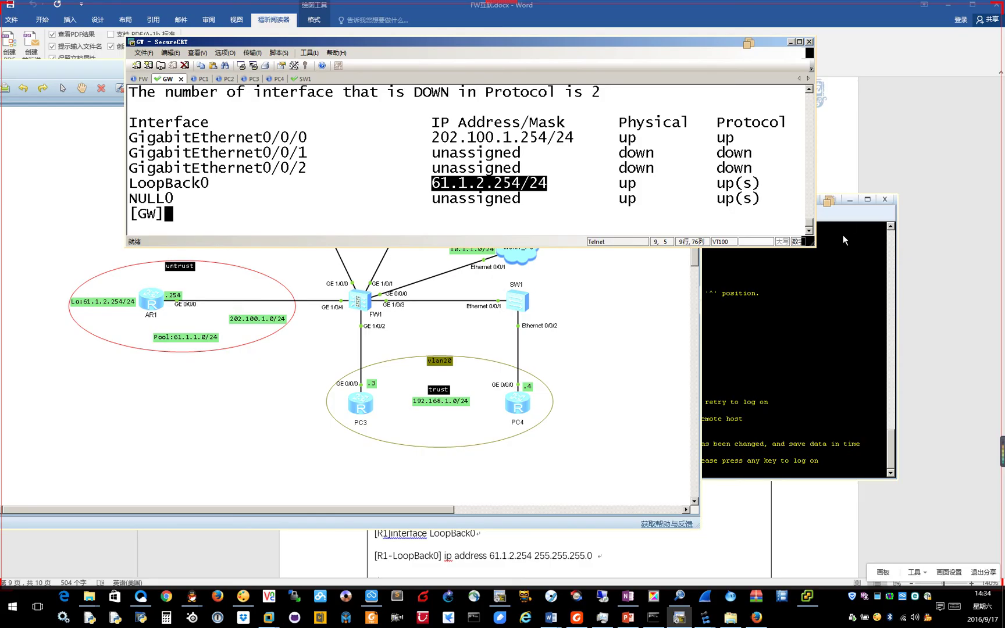
{"action": "left_click", "coordinate": [849, 199]}
{"action": "left_click", "coordinate": [648, 360]}
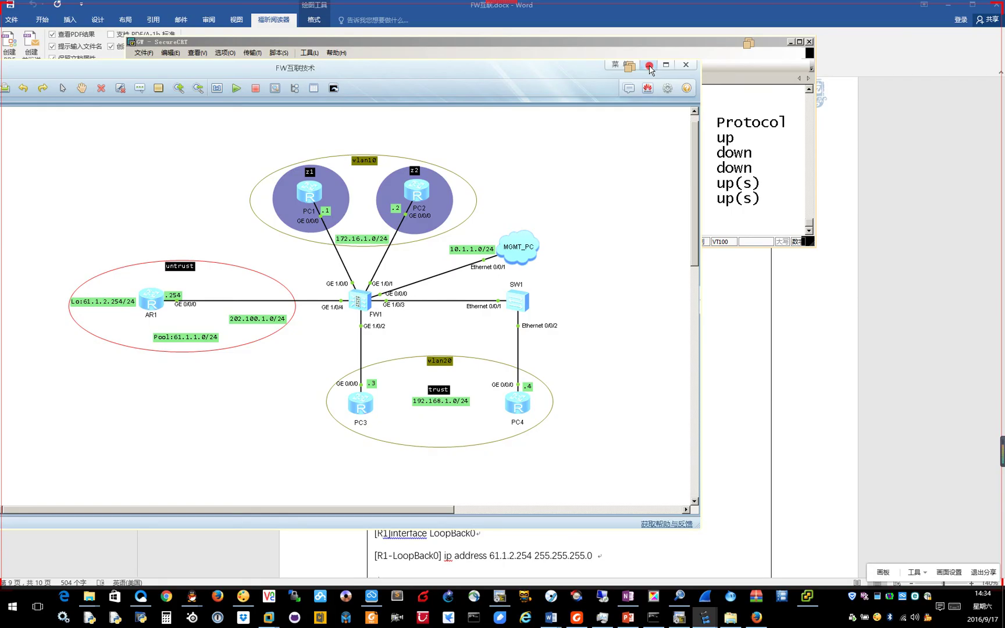
{"action": "left_click", "coordinate": [649, 65]}
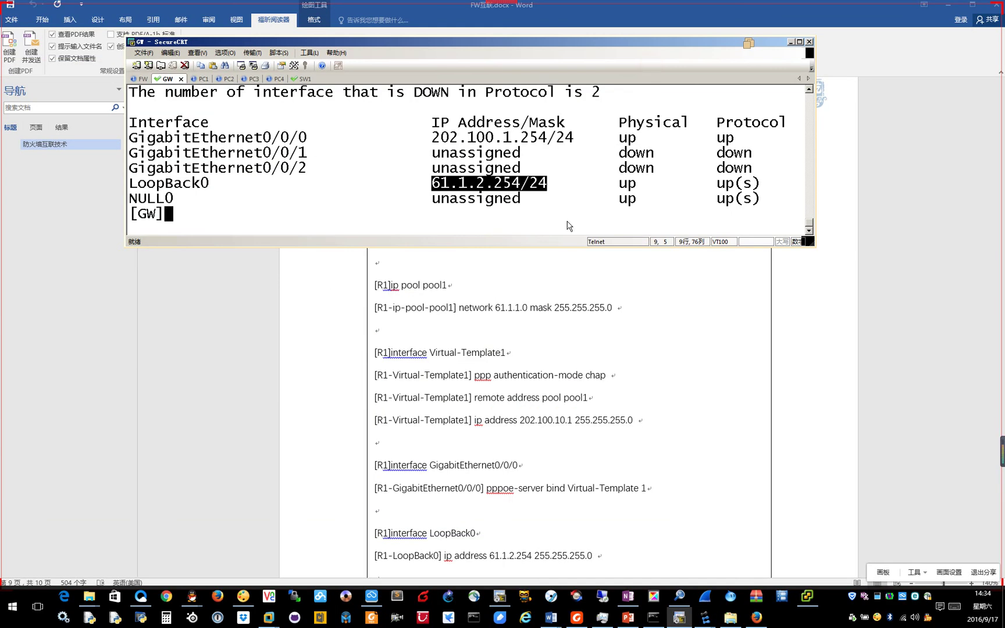
Create the address pool pool1 on GW with ip pool pool1.
{"action": "mouse_move", "coordinate": [556, 211]}
{"action": "left_mouse_down"}
{"action": "mouse_move", "coordinate": [565, 157]}
{"action": "mouse_move", "coordinate": [562, 201]}
{"action": "left_mouse_up"}
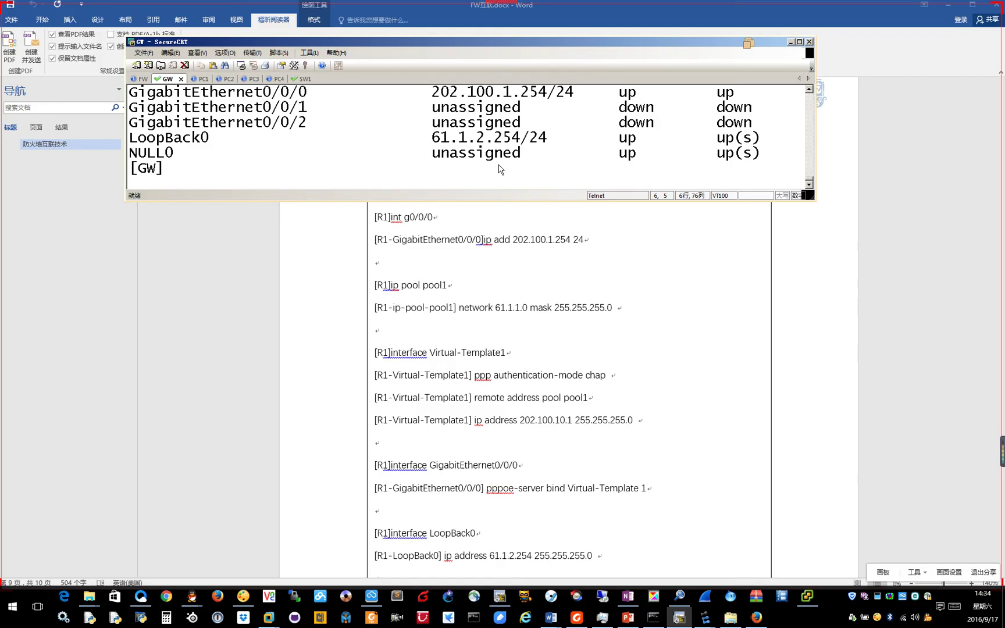
{"action": "type", "text": "ip pooo"}
{"action": "key", "text": "Tab"}
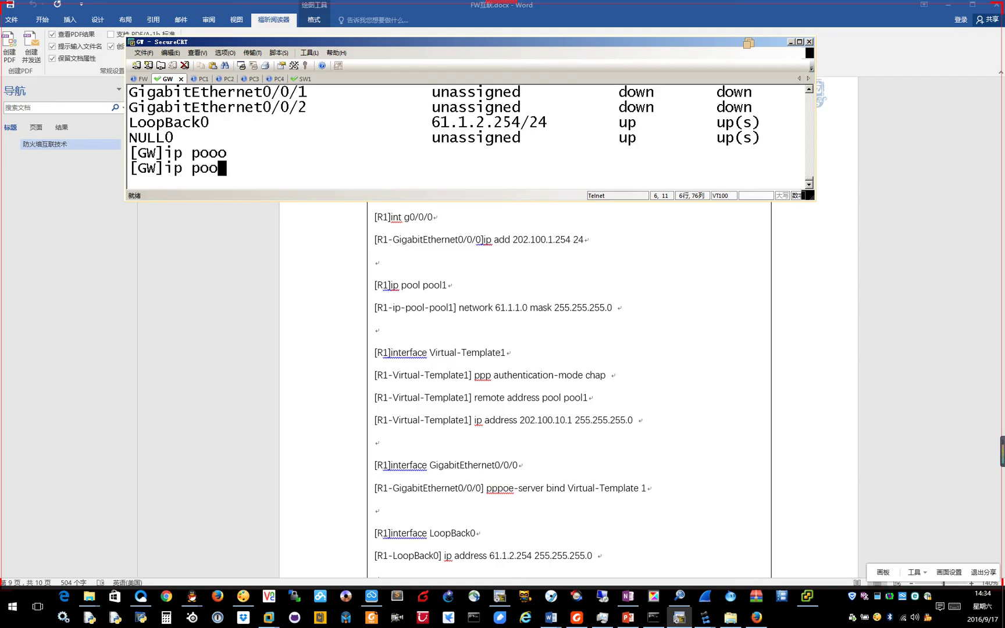
{"action": "key", "text": "Tab"}
{"action": "type", "text": "pool1"}
{"action": "key", "text": "Return"}
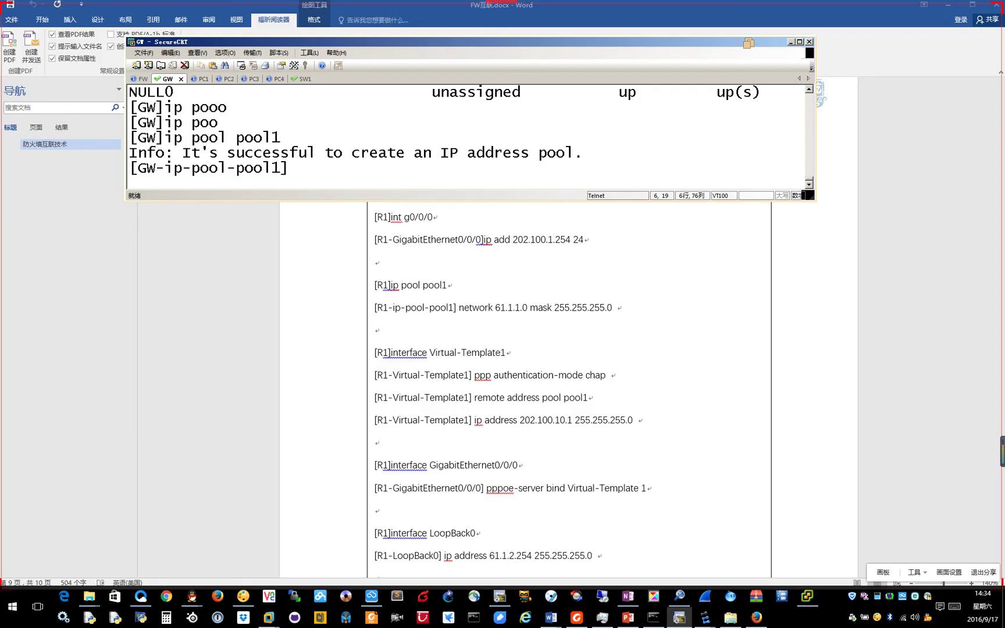
Give pool1 network 61.1.1.0 mask 255.255.255.0 and quit to system view.
{"action": "type", "text": "61.1.1."}
{"action": "key", "text": "BackSpace"}
{"action": "key", "text": "BackSpace"}
{"action": "key", "text": "BackSpace"}
{"action": "key", "text": "BackSpace"}
{"action": "key", "text": "BackSpace"}
{"action": "key", "text": "BackSpace"}
{"action": "key", "text": "BackSpace"}
{"action": "type", "text": "net"}
{"action": "key", "text": "Tab"}
{"action": "key", "text": "Tab"}
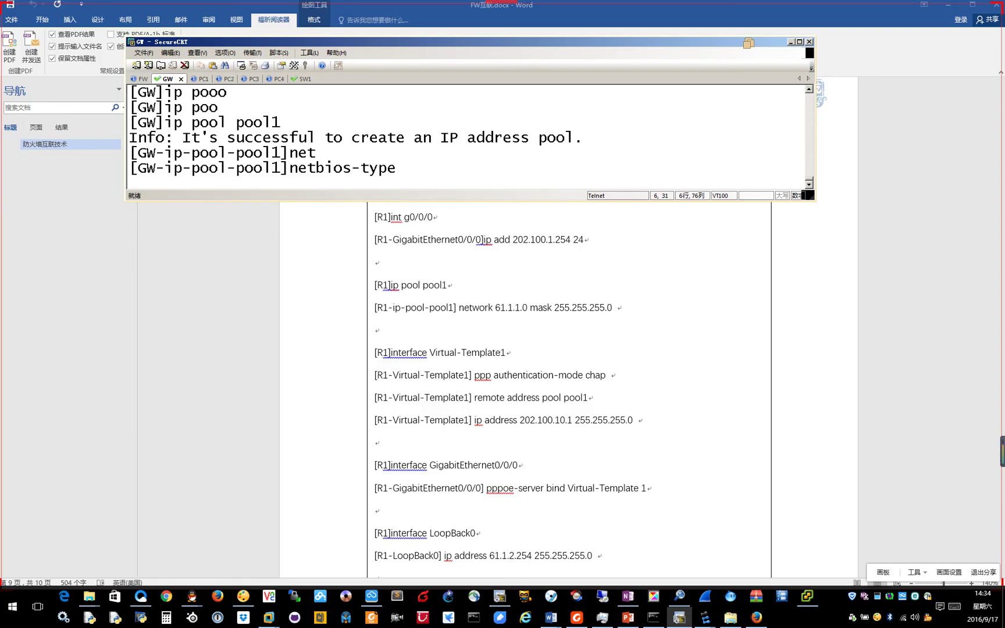
{"action": "key", "text": "BackSpace"}
{"action": "key", "text": "BackSpace"}
{"action": "key", "text": "BackSpace"}
{"action": "key", "text": "BackSpace"}
{"action": "key", "text": "BackSpace"}
{"action": "key", "text": "BackSpace"}
{"action": "key", "text": "BackSpace"}
{"action": "key", "text": "BackSpace"}
{"action": "key", "text": "BackSpace"}
{"action": "key", "text": "BackSpace"}
{"action": "key", "text": "BackSpace"}
{"action": "key", "text": "BackSpace"}
{"action": "type", "text": "netw"}
{"action": "key", "text": "Tab"}
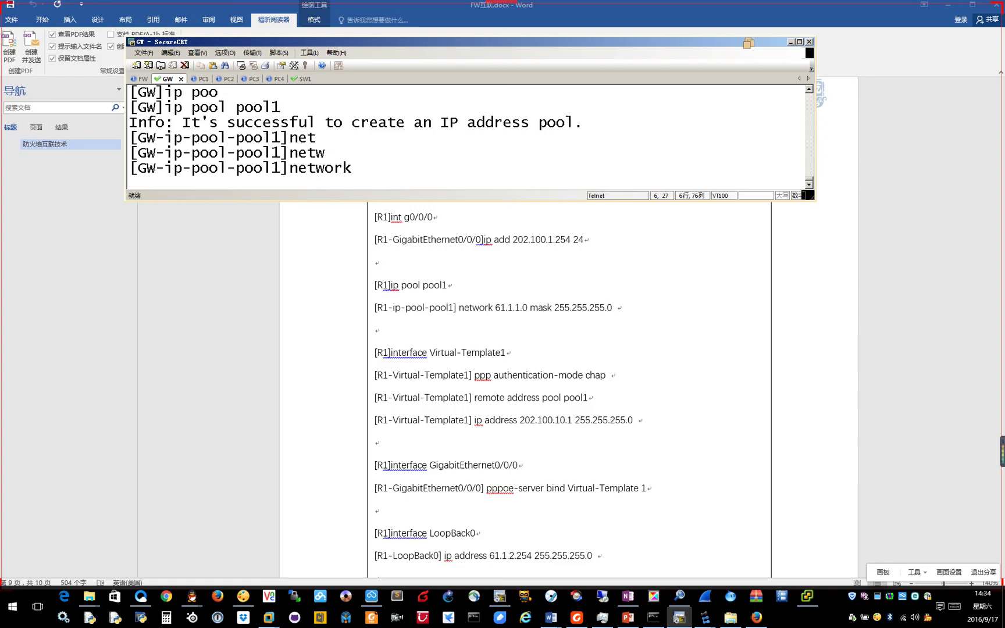
{"action": "type", "text": "61.1.1.0 mask "}
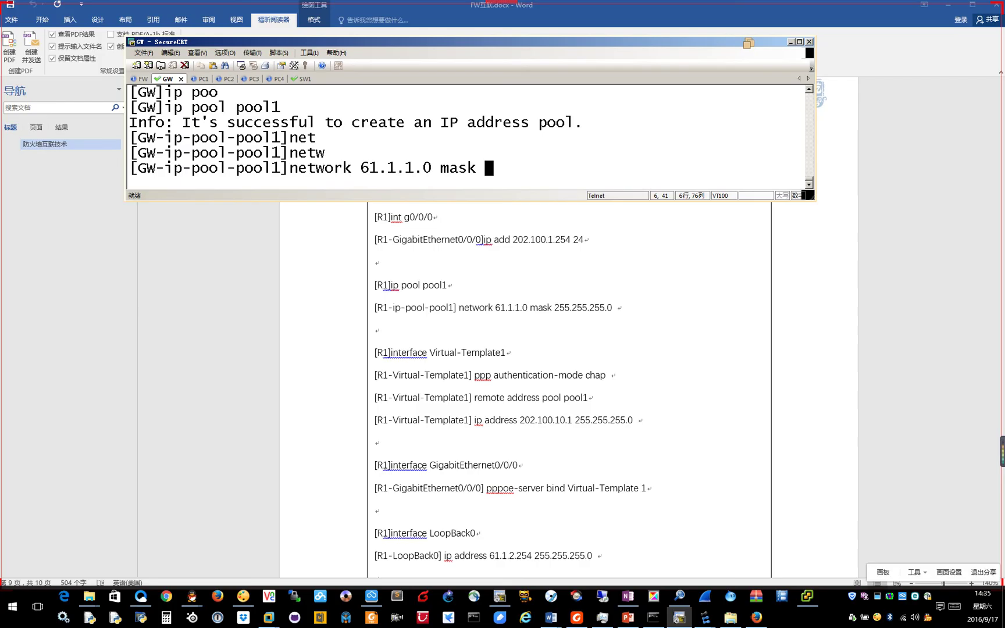
{"action": "type", "text": "255.255.255.0"}
{"action": "key", "text": "Return"}
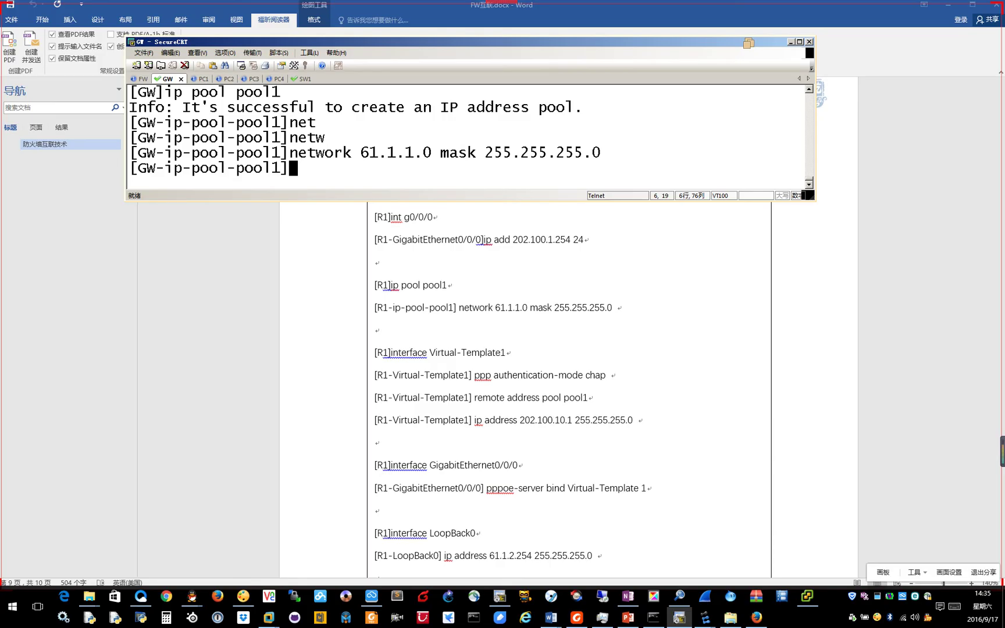
{"action": "type", "text": "quit"}
{"action": "key", "text": "Return"}
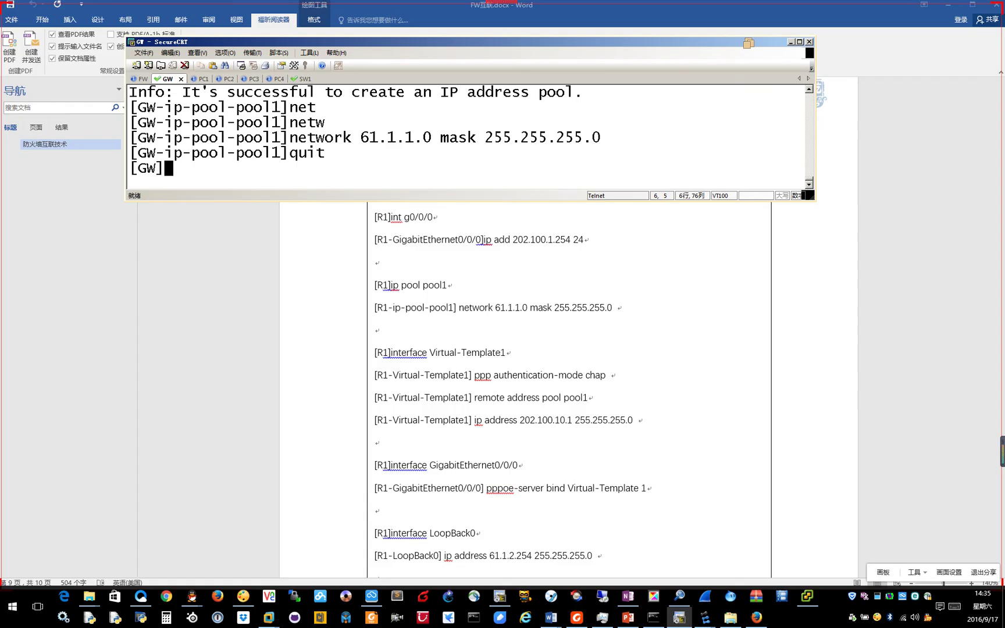
Enter the interface Virtual-Template 1 view on GW.
{"action": "key", "text": "Return"}
{"action": "type", "text": "inter"}
{"action": "key", "text": "Tab"}
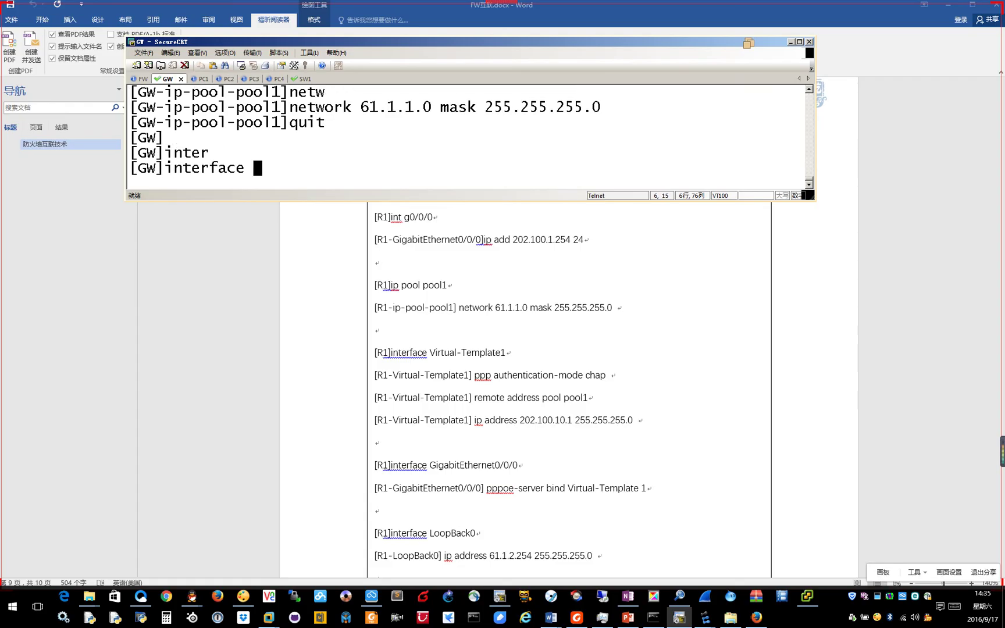
{"action": "type", "text": "vr"}
{"action": "key", "text": "Tab"}
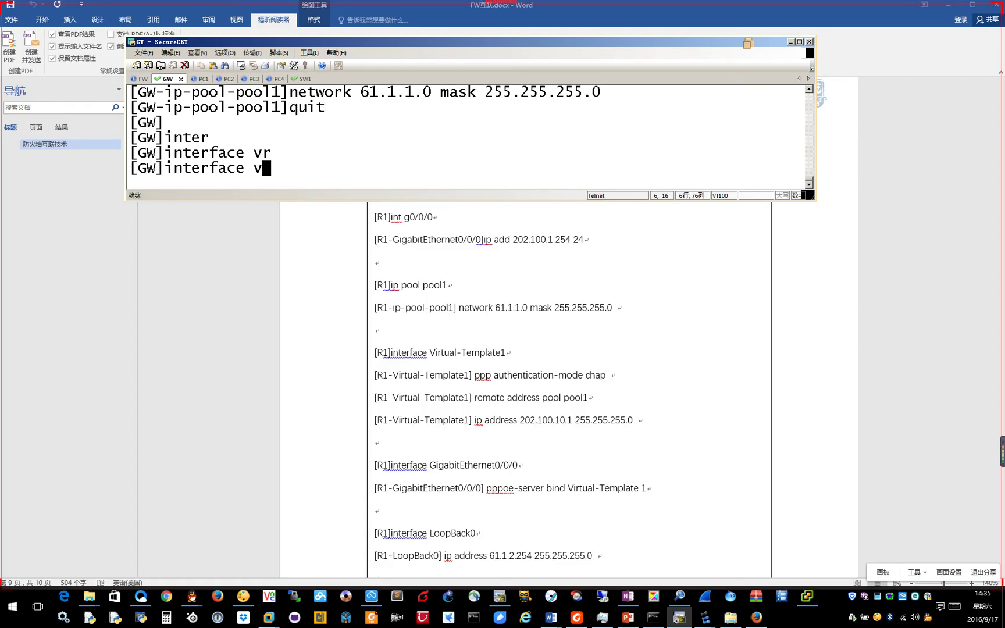
{"action": "type", "text": "ir"}
{"action": "key", "text": "Tab"}
{"action": "key", "text": "BackSpace"}
{"action": "key", "text": "BackSpace"}
{"action": "key", "text": "BackSpace"}
{"action": "key", "text": "BackSpace"}
{"action": "key", "text": "BackSpace"}
{"action": "key", "text": "BackSpace"}
{"action": "key", "text": "BackSpace"}
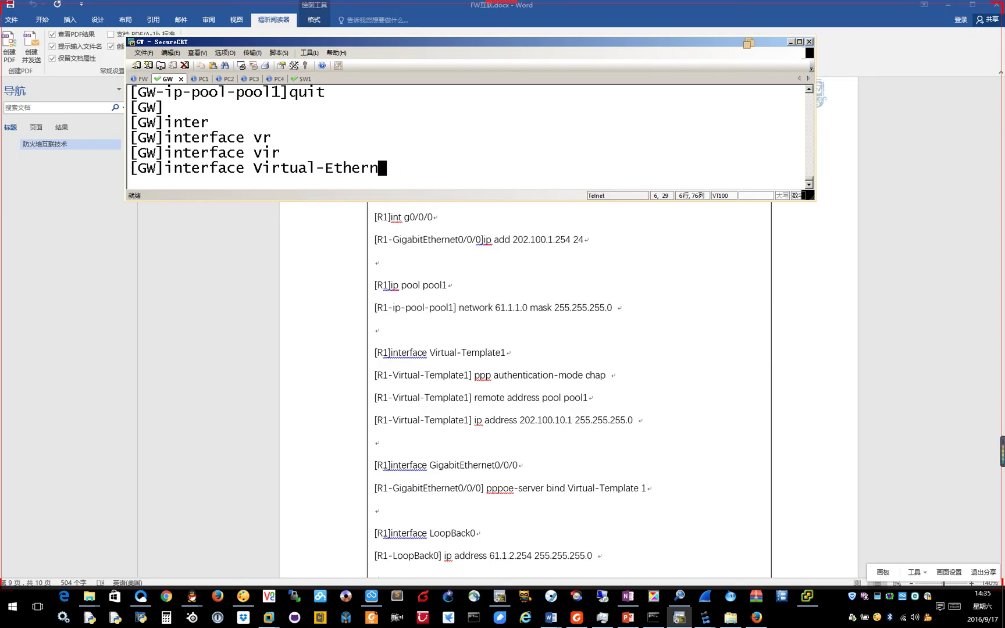
{"action": "key", "text": "BackSpace"}
{"action": "type", "text": "t"}
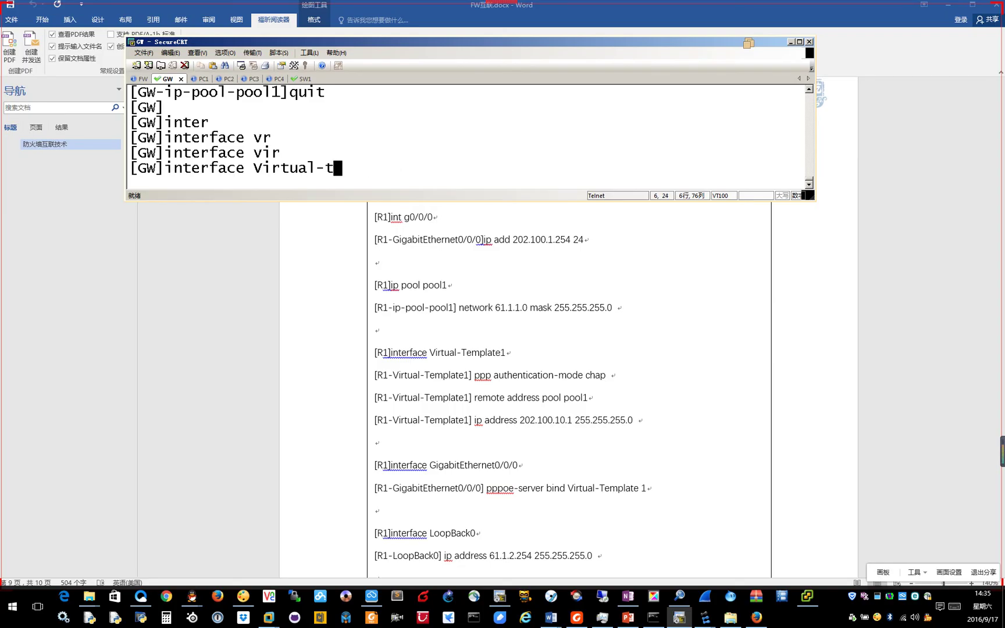
{"action": "type", "text": "e"}
{"action": "key", "text": "Tab"}
{"action": "type", "text": "1"}
{"action": "key", "text": "Return"}
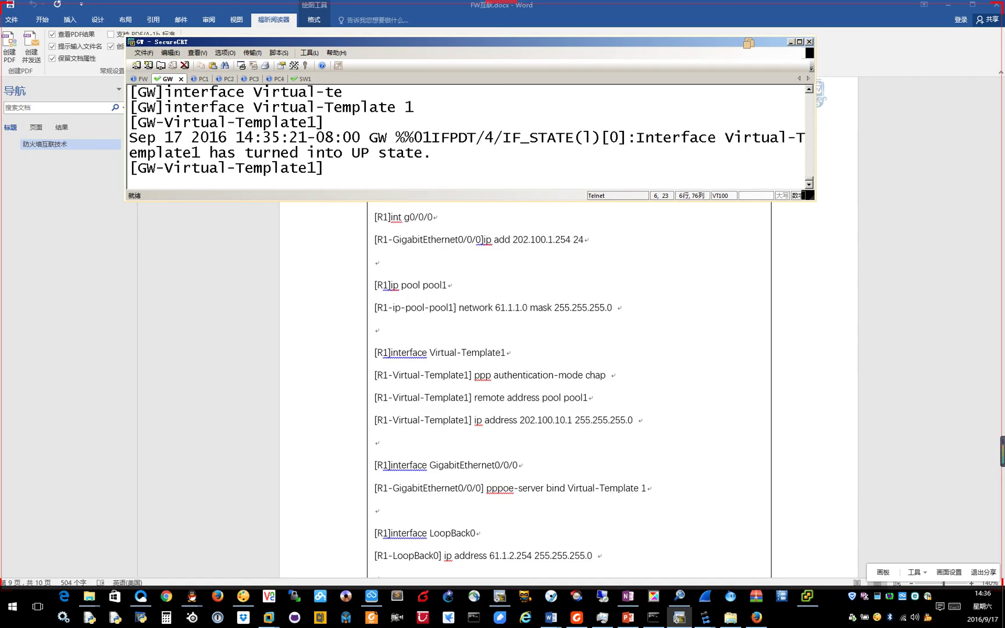
Set ppp authentication-mode chap and remote address pool pool1 on Virtual-Template1.
{"action": "type", "text": "ppp au"}
{"action": "key", "text": "Tab"}
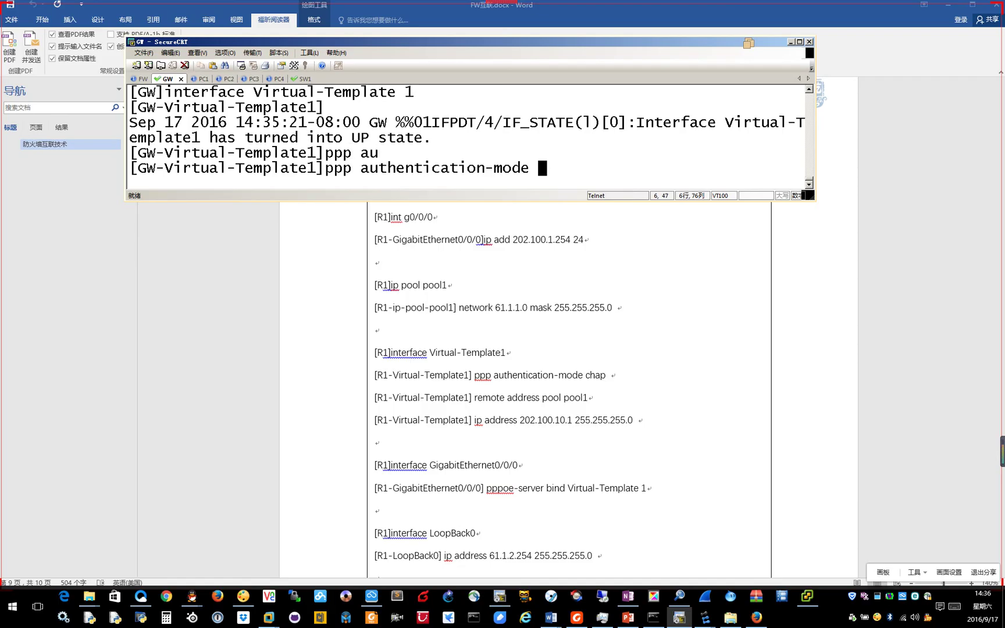
{"action": "type", "text": "chap"}
{"action": "key", "text": "Return"}
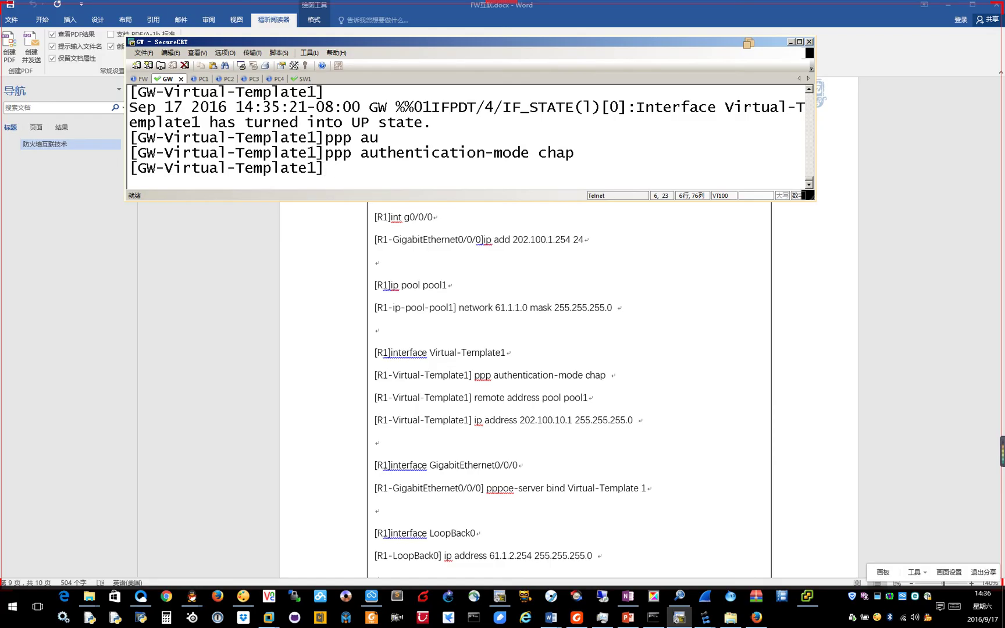
{"action": "type", "text": "remote ad"}
{"action": "key", "text": "Tab"}
{"action": "type", "text": "po"}
{"action": "key", "text": "Tab"}
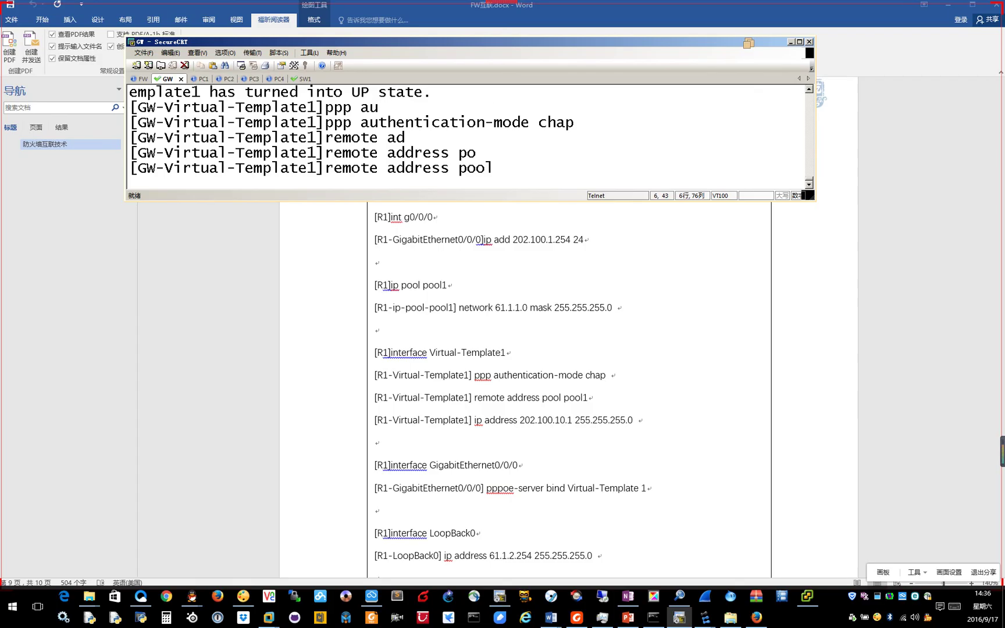
{"action": "type", "text": "pool1"}
{"action": "key", "text": "Return"}
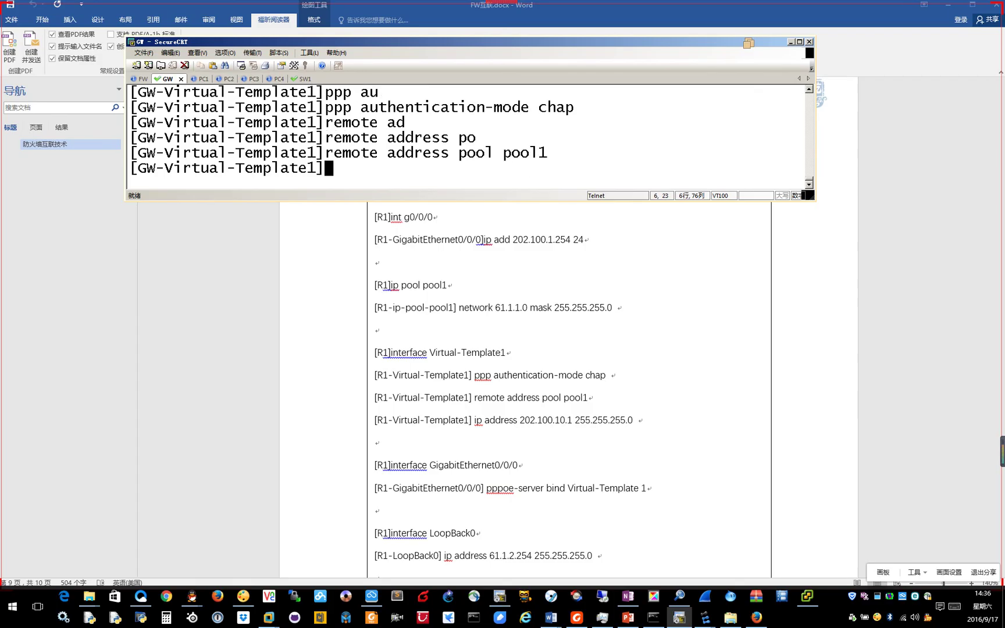
Run 'ip address unnumbered interface g0/0/0' on Virtual-Template1, then quit back to system view.
{"action": "scroll", "coordinate": [491, 179], "scroll_direction": "up", "scroll_amount": 3}
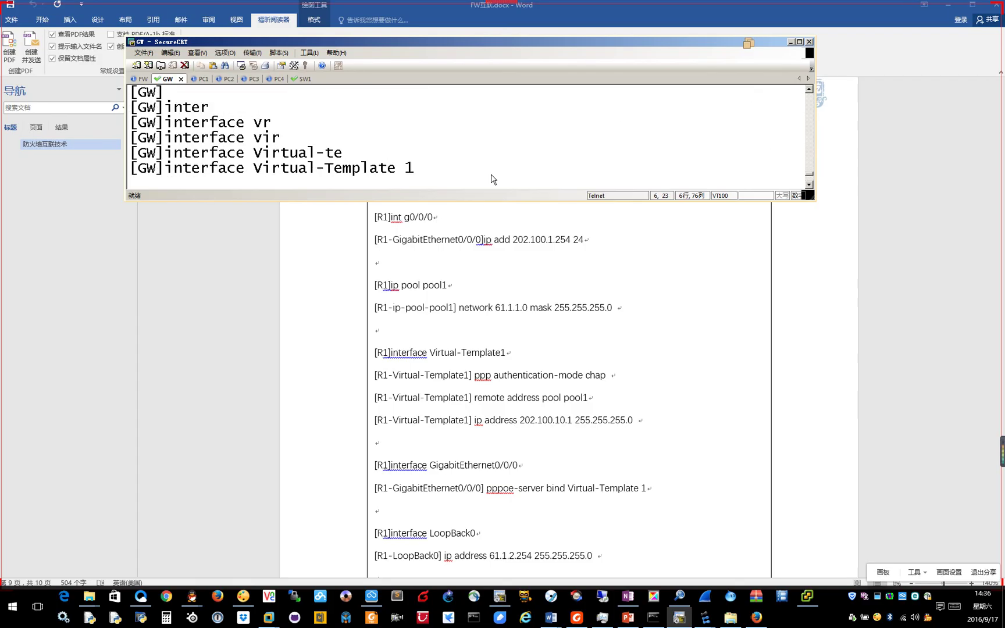
{"action": "scroll", "coordinate": [491, 179], "scroll_direction": "up", "scroll_amount": 2}
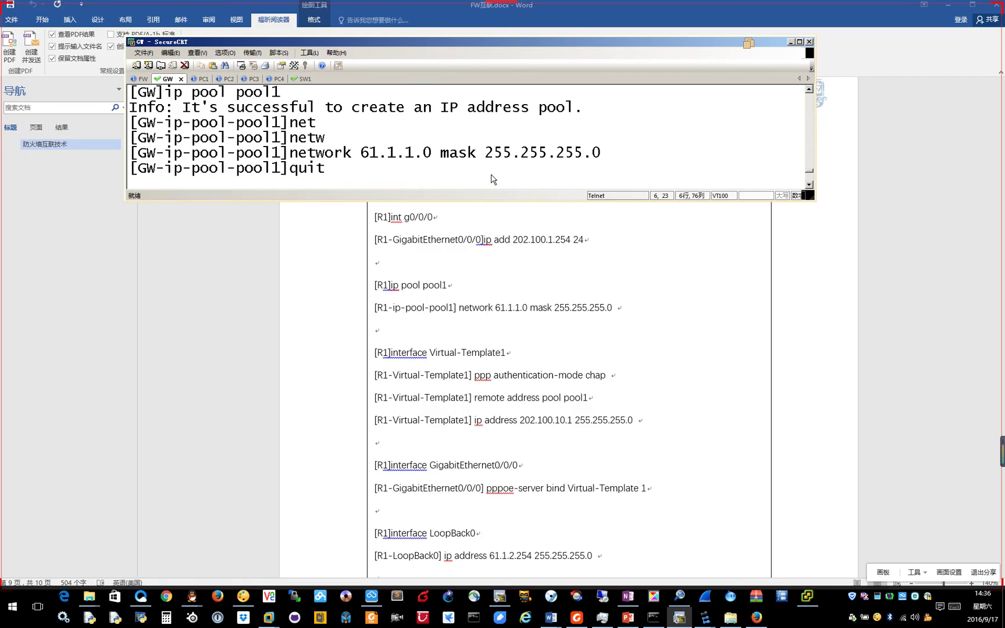
{"action": "scroll", "coordinate": [491, 179], "scroll_direction": "down", "scroll_amount": 2}
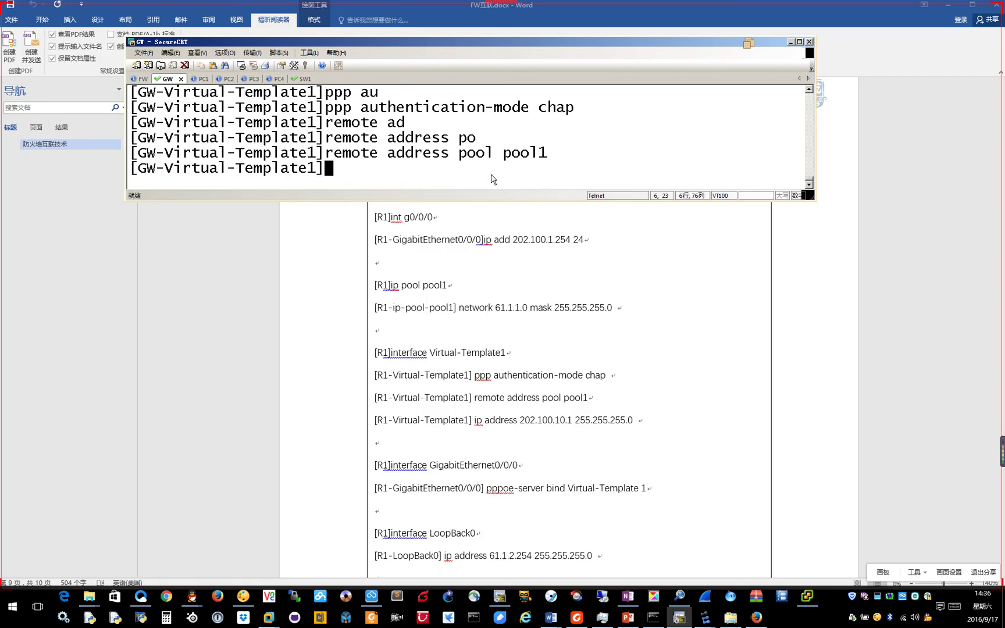
{"action": "type", "text": "ip add"}
{"action": "key", "text": "Tab"}
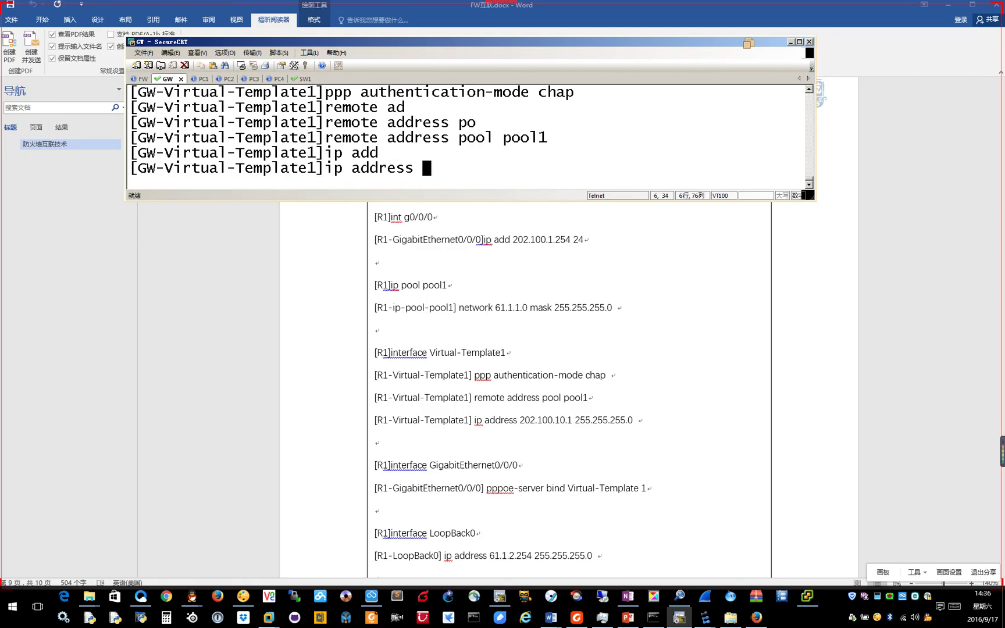
{"action": "type", "text": "?"}
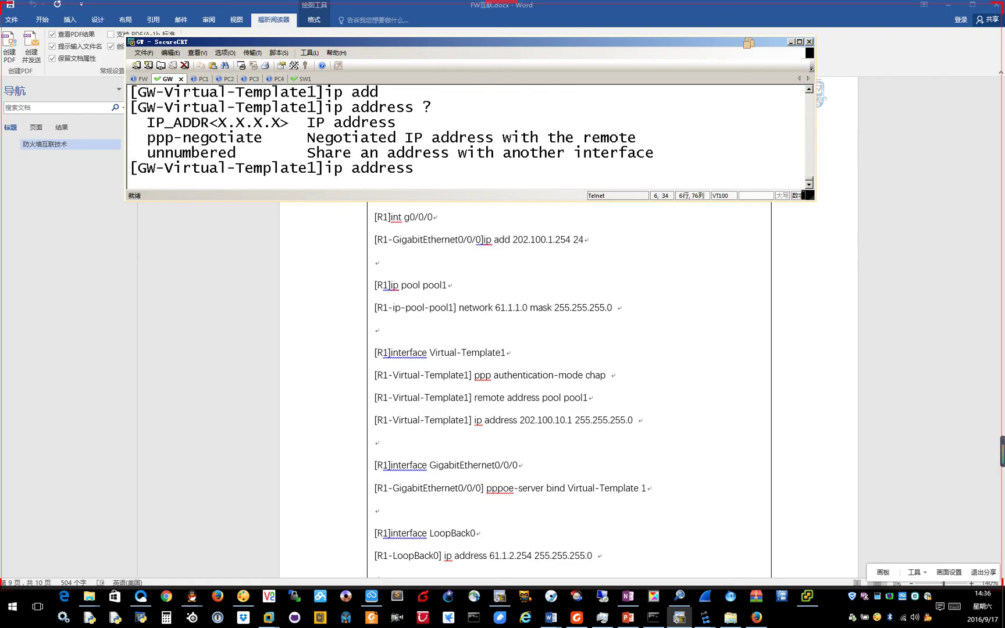
{"action": "type", "text": "un"}
{"action": "key", "text": "Tab"}
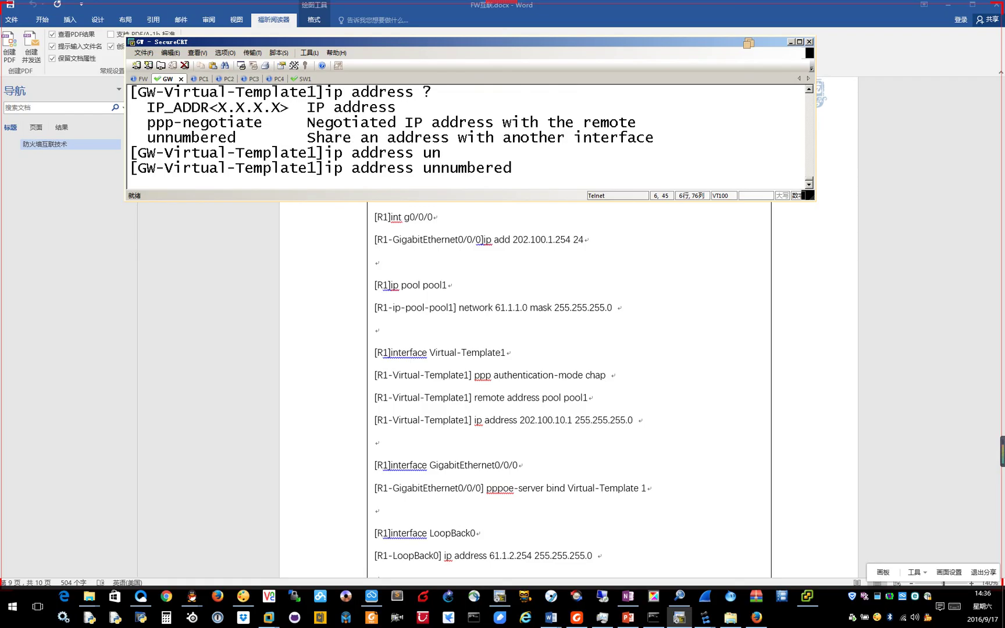
{"action": "type", "text": "?"}
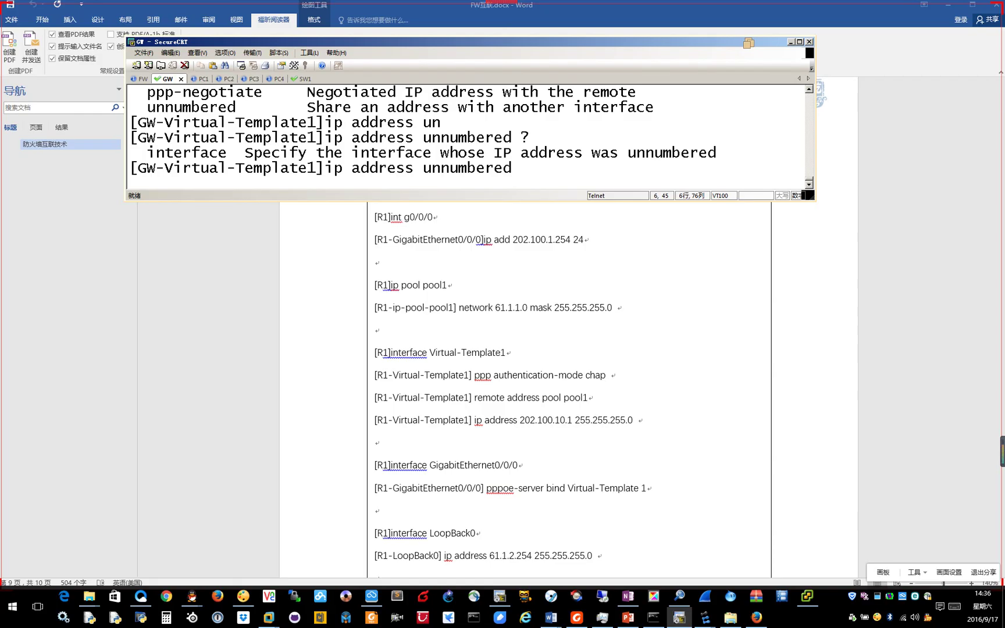
{"action": "type", "text": "in"}
{"action": "key", "text": "Tab"}
{"action": "scroll", "coordinate": [497, 180], "scroll_direction": "up", "scroll_amount": 2}
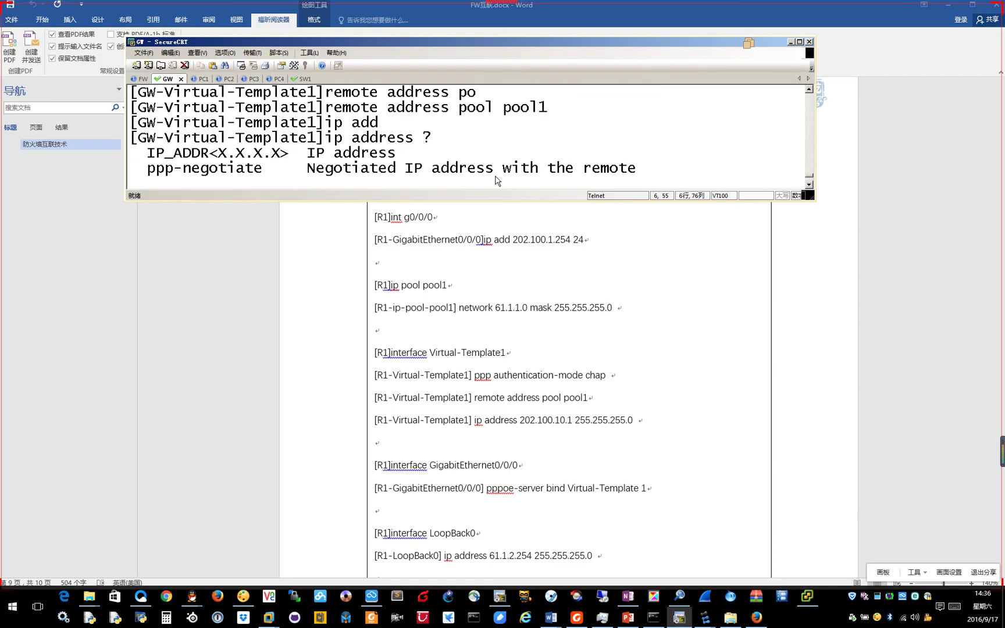
{"action": "scroll", "coordinate": [497, 180], "scroll_direction": "up", "scroll_amount": 6}
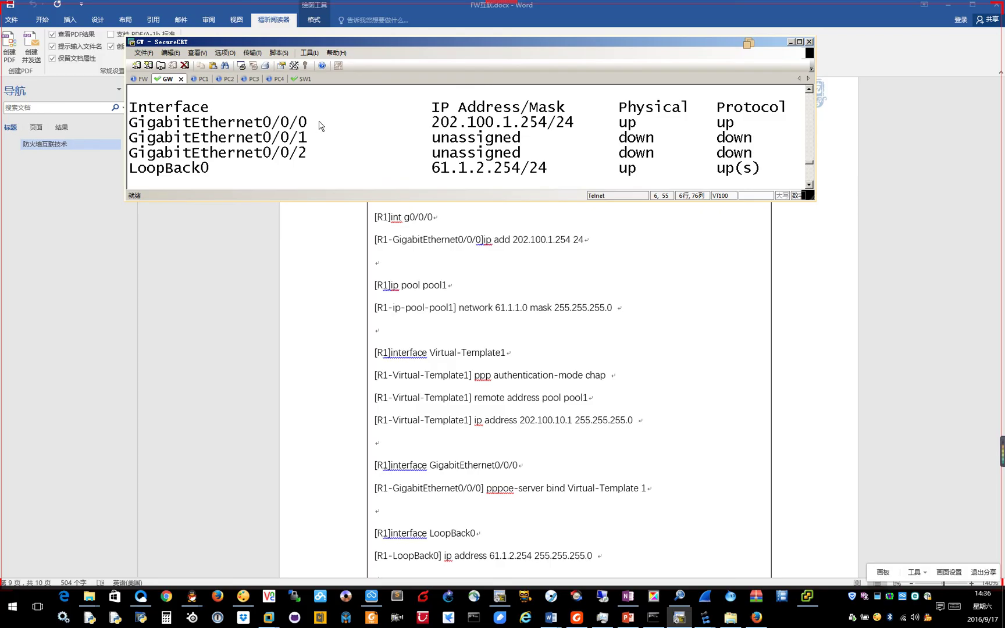
{"action": "scroll", "coordinate": [319, 125], "scroll_direction": "down", "scroll_amount": 8}
{"action": "type", "text": "g"}
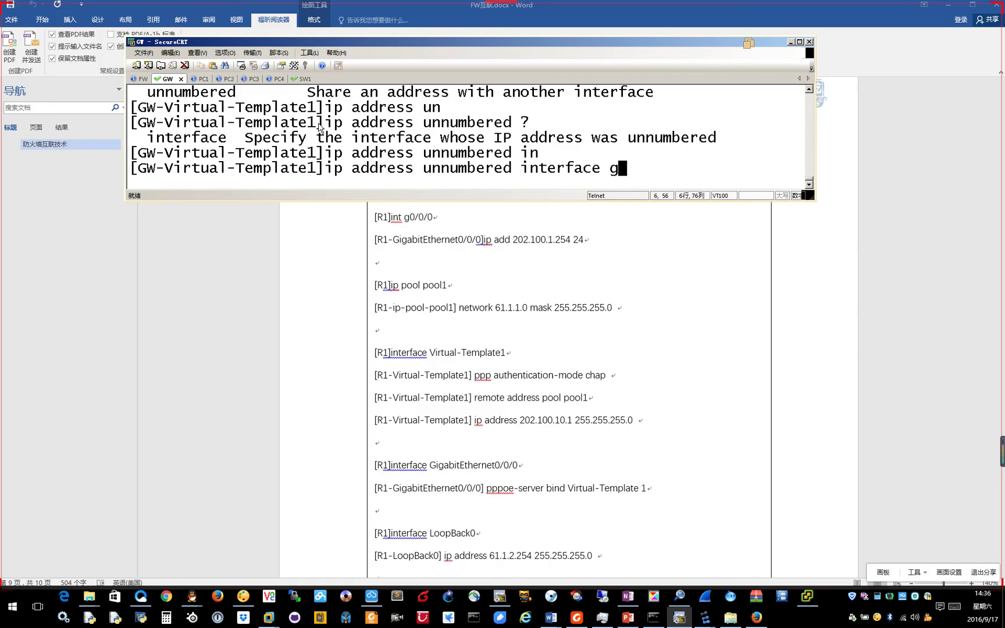
{"action": "type", "text": "0/0/0"}
{"action": "key", "text": "Return"}
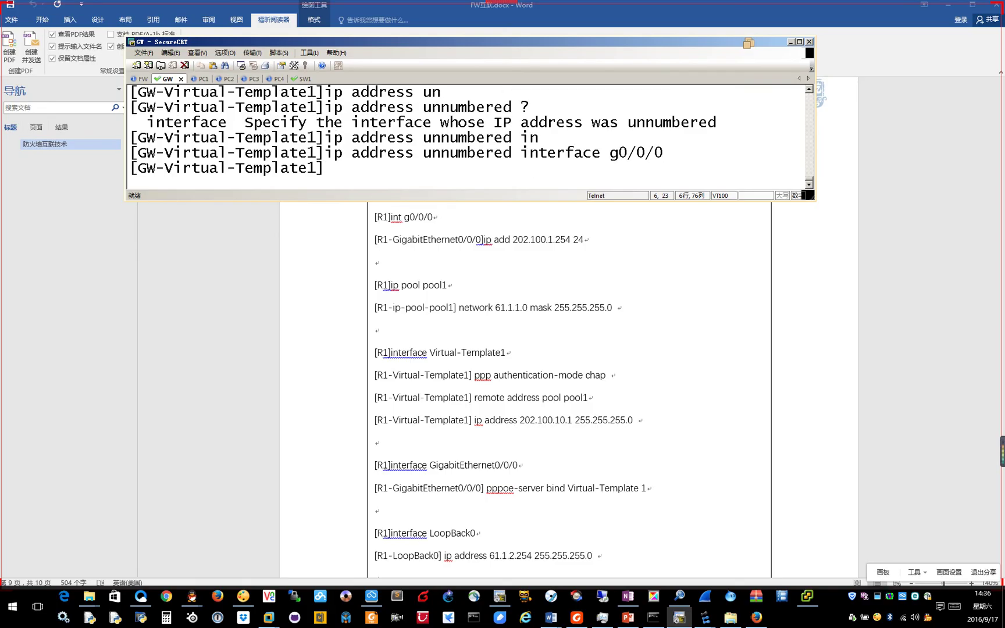
{"action": "type", "text": "quit"}
{"action": "key", "text": "Return"}
{"action": "key", "text": "Return"}
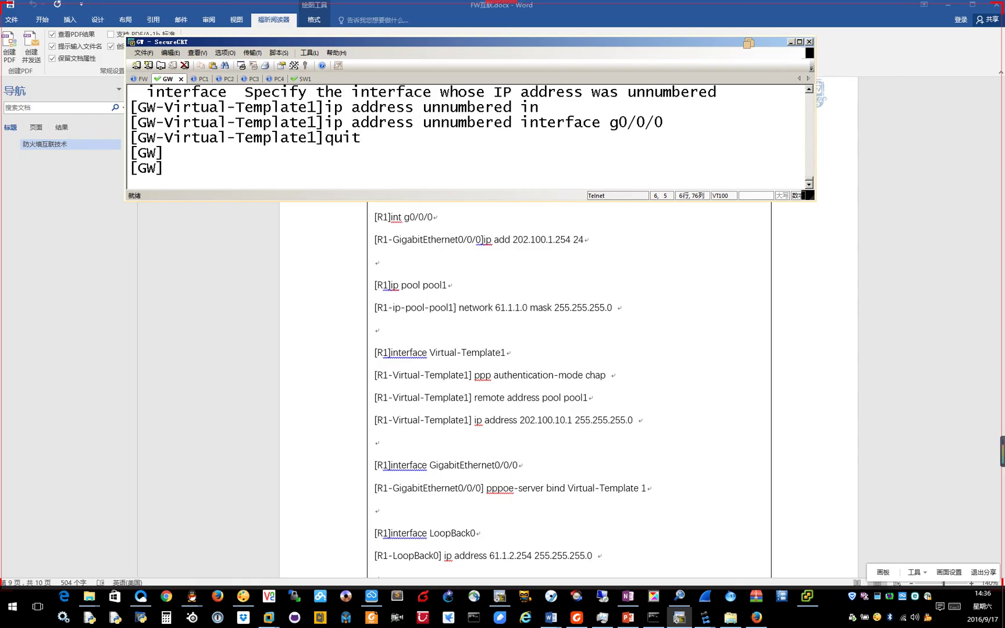
Enter GW's GigabitEthernet0/0/0 interface view.
{"action": "type", "text": "inter"}
{"action": "key", "text": "Tab"}
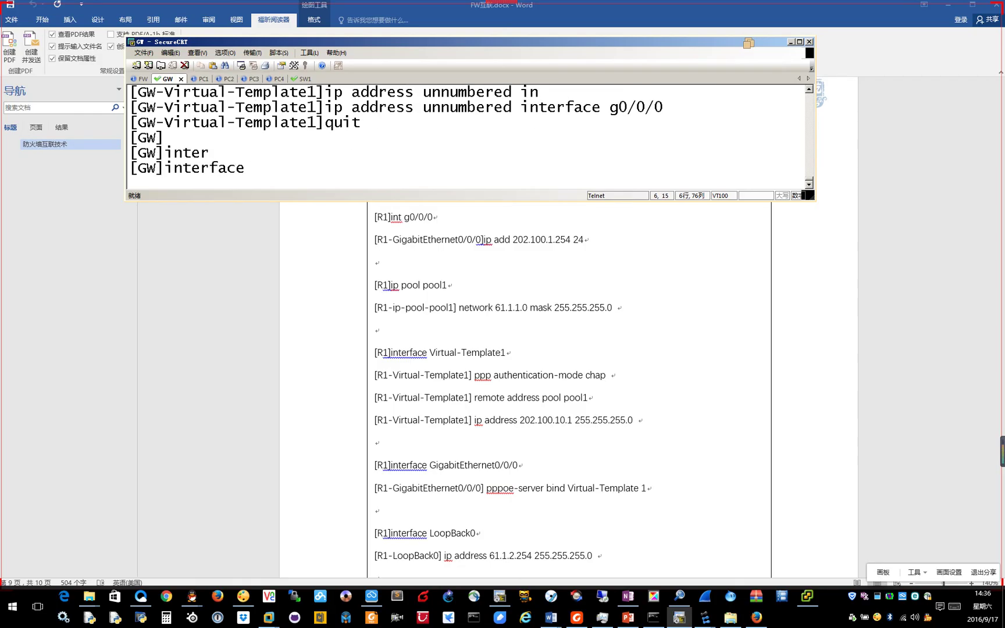
{"action": "type", "text": "g0/0/0"}
{"action": "key", "text": "Return"}
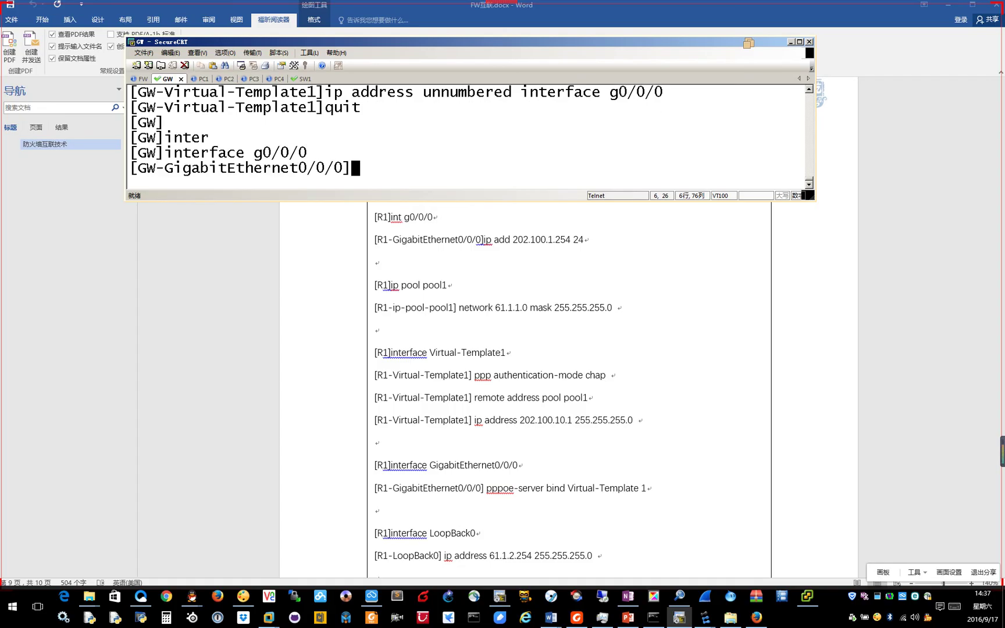
Run 'pppoe-server bind virtual-template 1' on the interface.
{"action": "type", "text": "pppo"}
{"action": "key", "text": "Tab"}
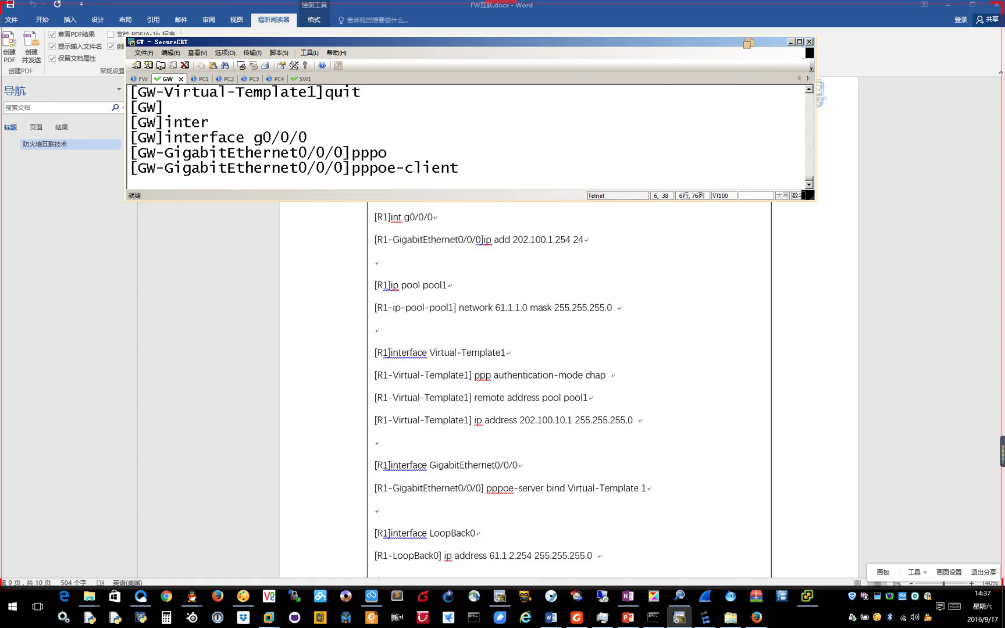
{"action": "type", "text": "b"}
{"action": "key", "text": "Tab"}
{"action": "key", "text": "BackSpace"}
{"action": "key", "text": "BackSpace"}
{"action": "key", "text": "BackSpace"}
{"action": "key", "text": "BackSpace"}
{"action": "key", "text": "BackSpace"}
{"action": "key", "text": "BackSpace"}
{"action": "key", "text": "BackSpace"}
{"action": "key", "text": "BackSpace"}
{"action": "type", "text": "ser"}
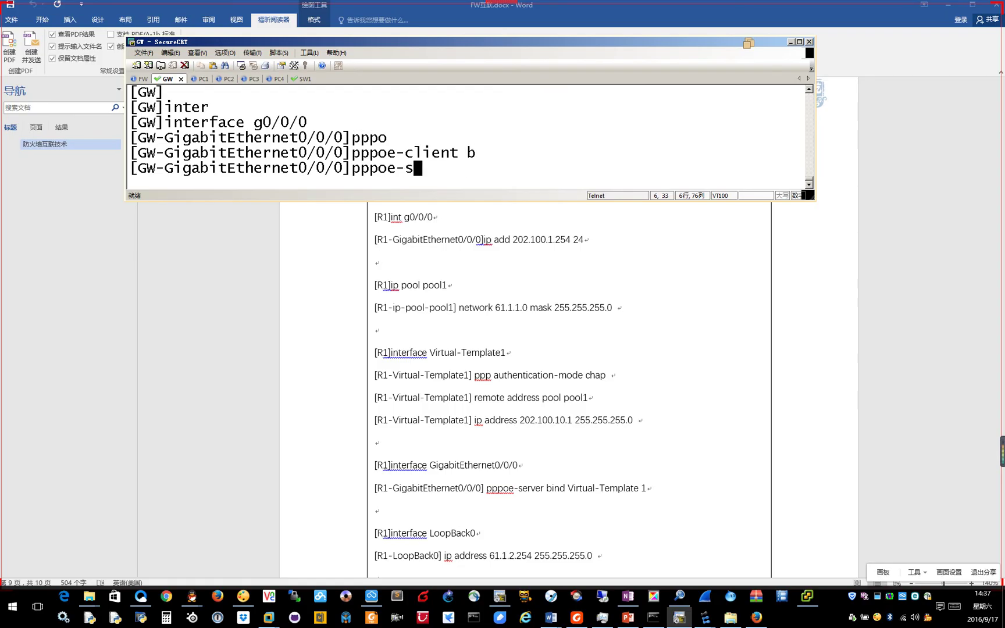
{"action": "key", "text": "Tab"}
{"action": "type", "text": "b"}
{"action": "key", "text": "Tab"}
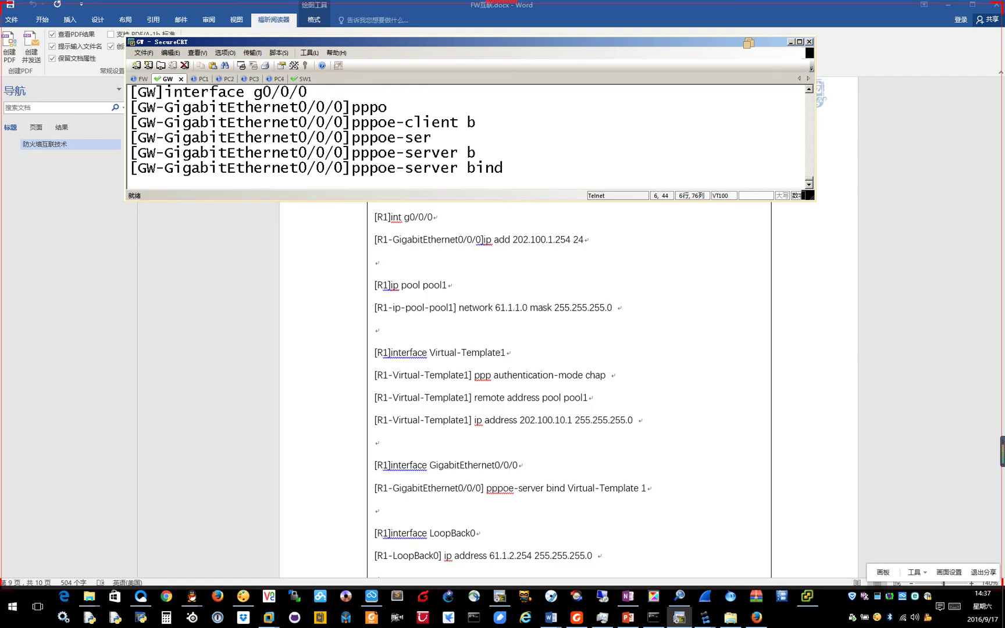
{"action": "type", "text": "v"}
{"action": "key", "text": "Tab"}
{"action": "type", "text": "1"}
{"action": "key", "text": "Return"}
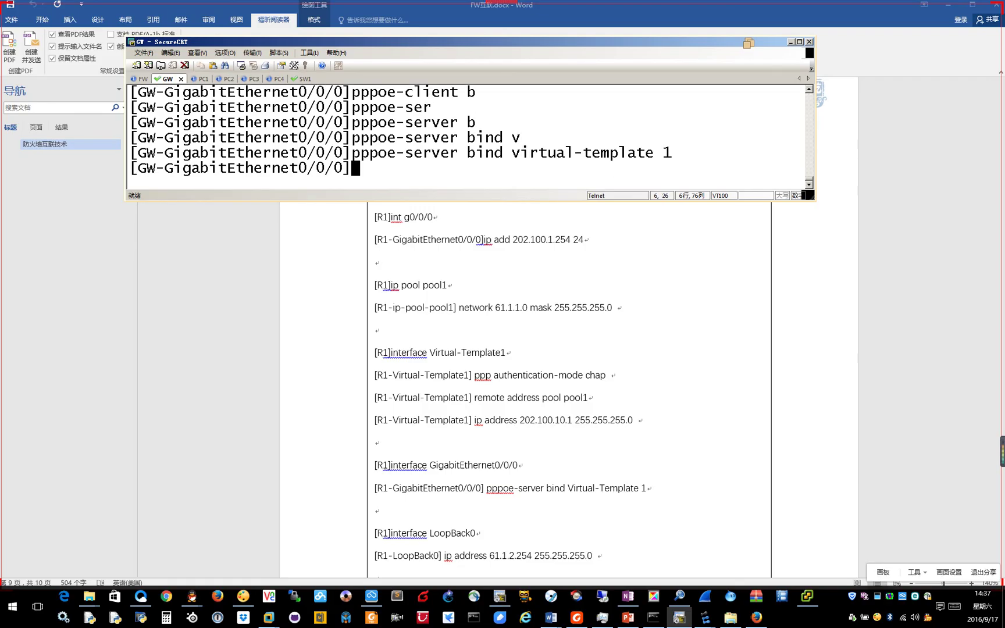
Quit to system view and bring the lab document to the front.
{"action": "type", "text": "quit"}
{"action": "key", "text": "Return"}
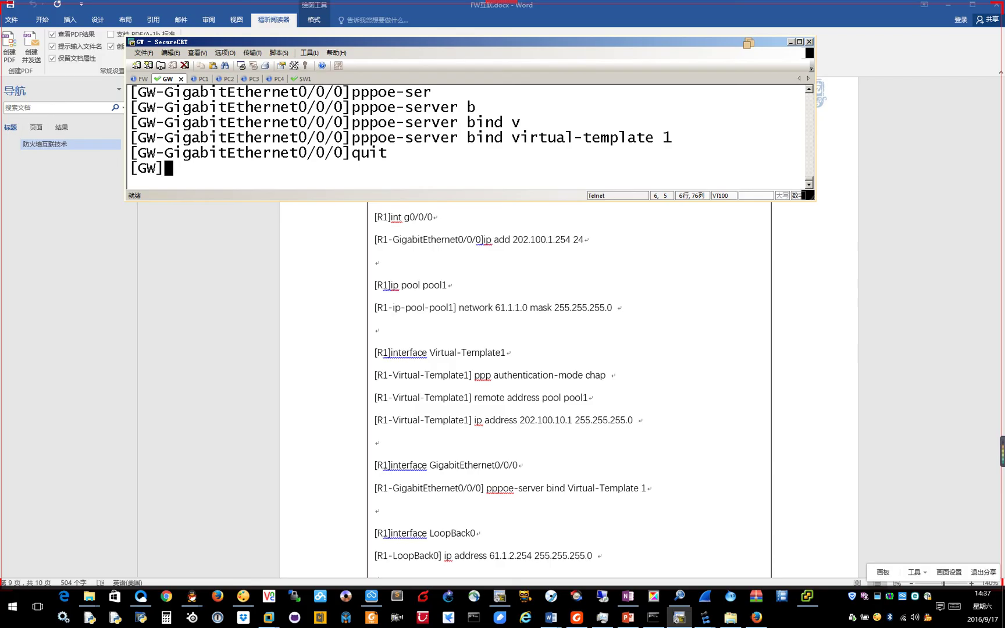
{"action": "left_click", "coordinate": [628, 353]}
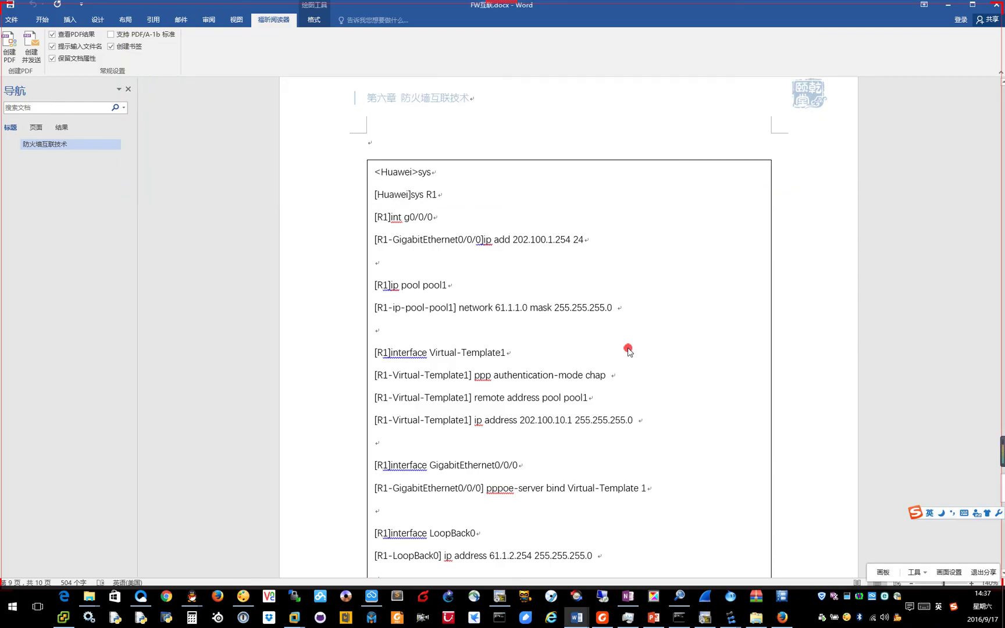
Return to the GW session and enter AAA view.
{"action": "scroll", "coordinate": [628, 352], "scroll_direction": "down", "scroll_amount": 2}
{"action": "scroll", "coordinate": [628, 353], "scroll_direction": "down", "scroll_amount": 2}
{"action": "key", "text": "alt+Tab"}
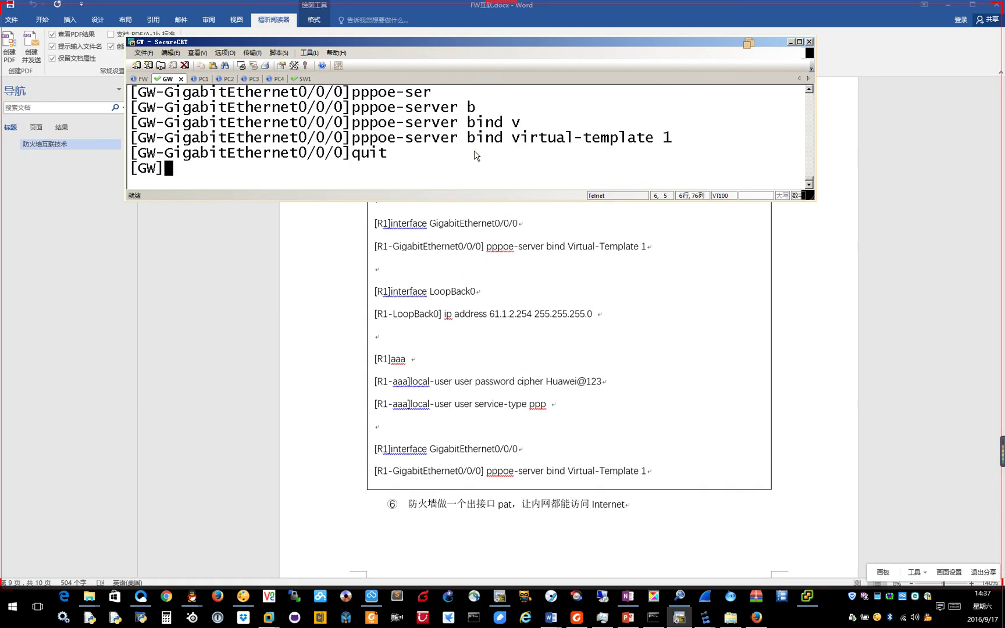
{"action": "type", "text": "aaa"}
{"action": "key", "text": "Return"}
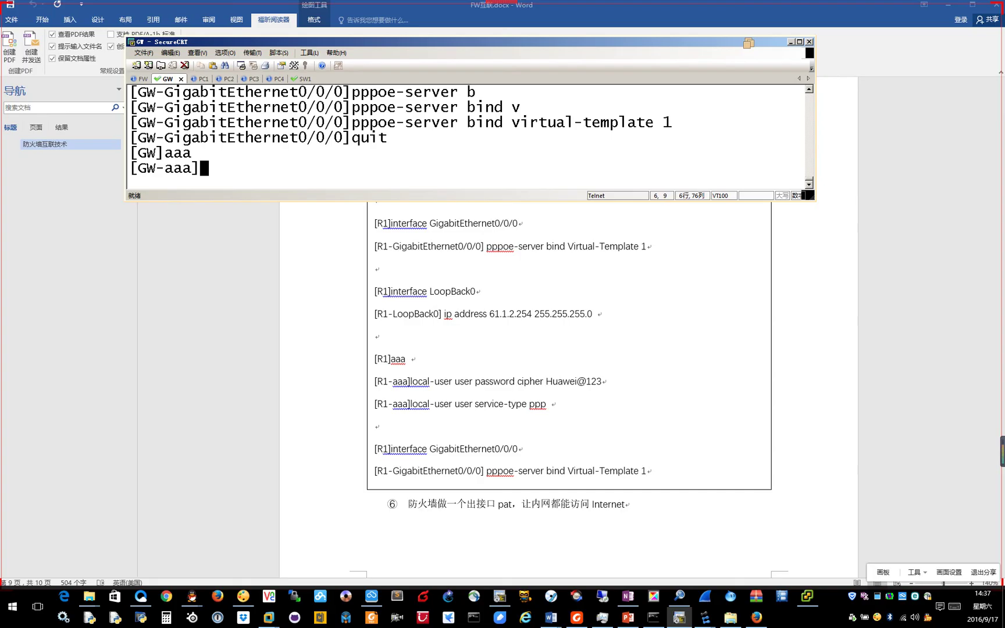
Create local user 'user' with a cipher password.
{"action": "type", "text": "local-u"}
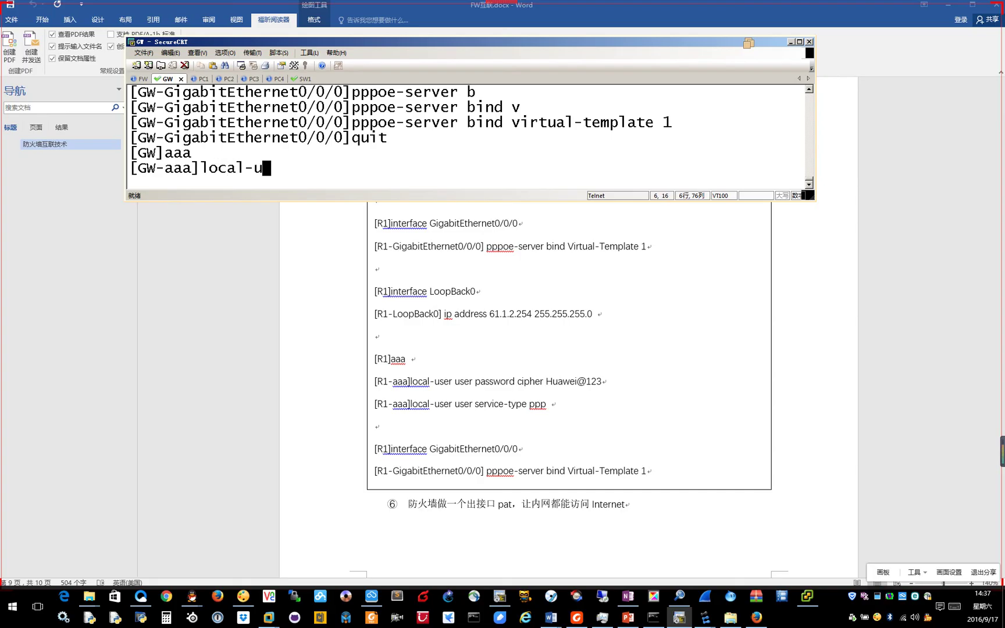
{"action": "key", "text": "Tab"}
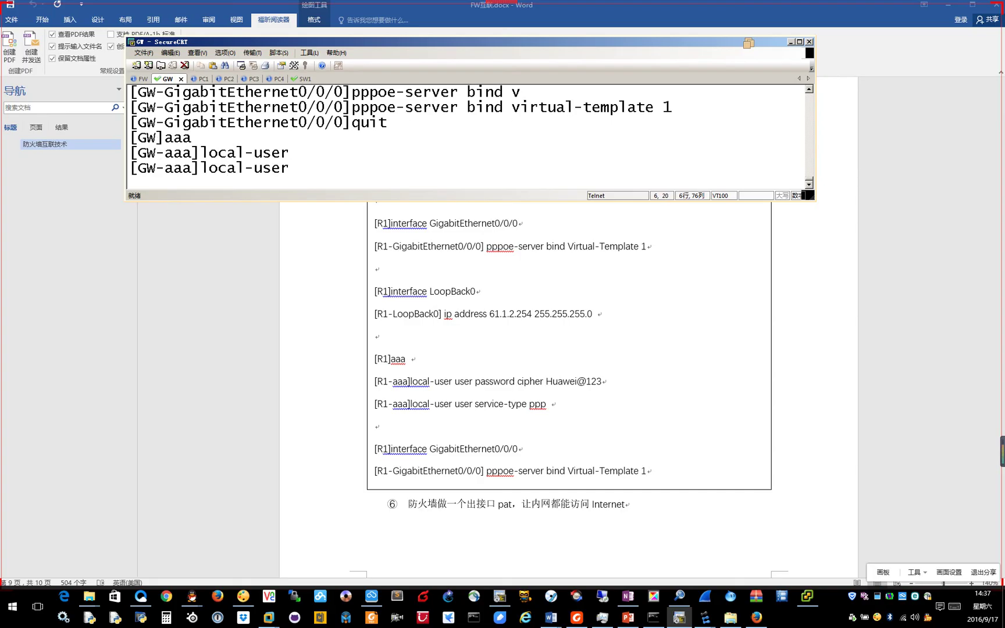
{"action": "type", "text": "user pas"}
{"action": "key", "text": "Tab"}
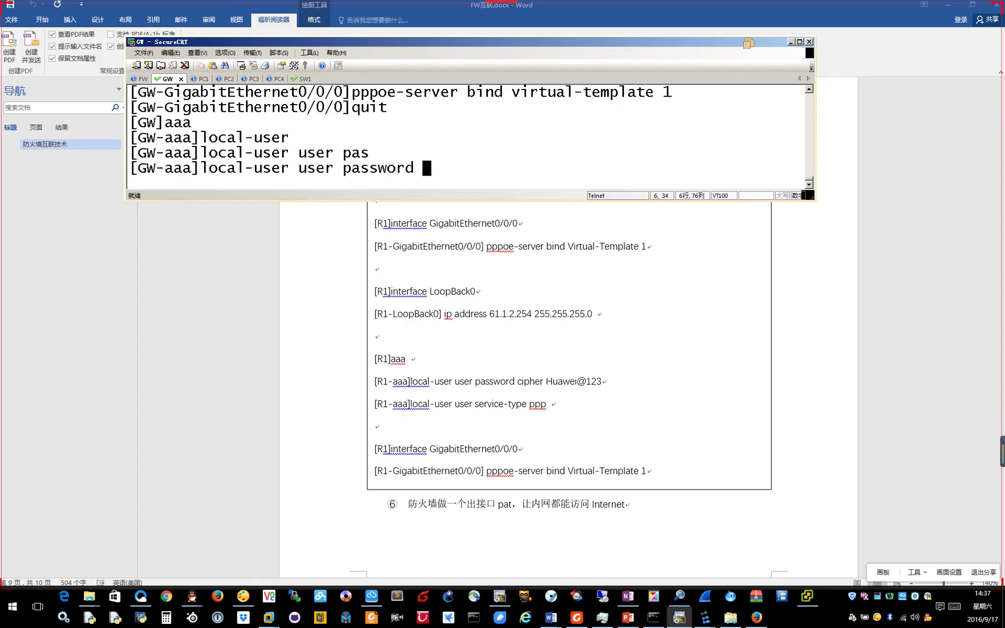
{"action": "type", "text": "c"}
{"action": "key", "text": "Tab"}
{"action": "type", "text": "H"}
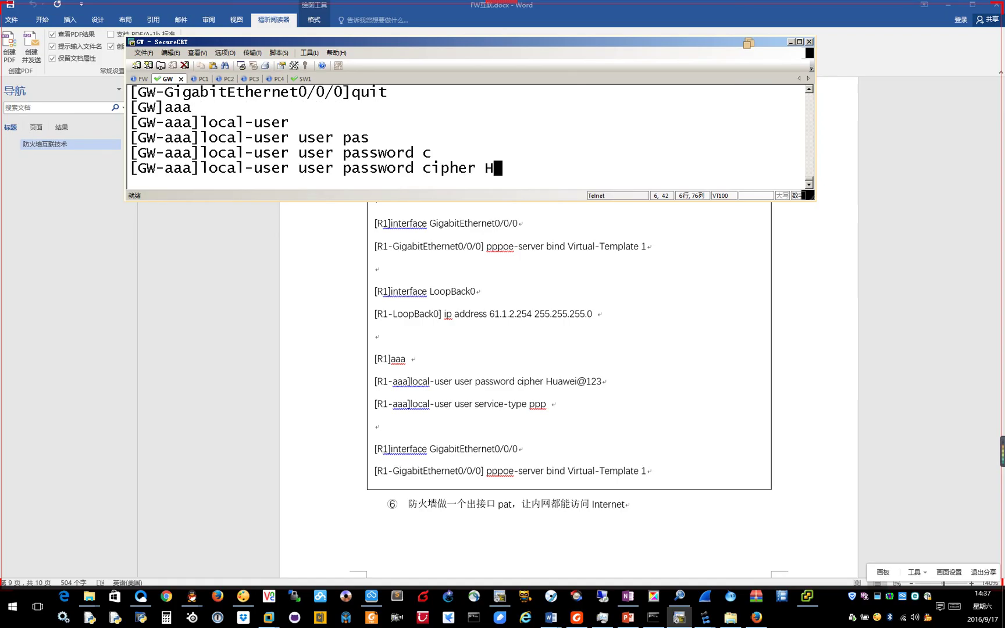
{"action": "type", "text": "uawei@123"}
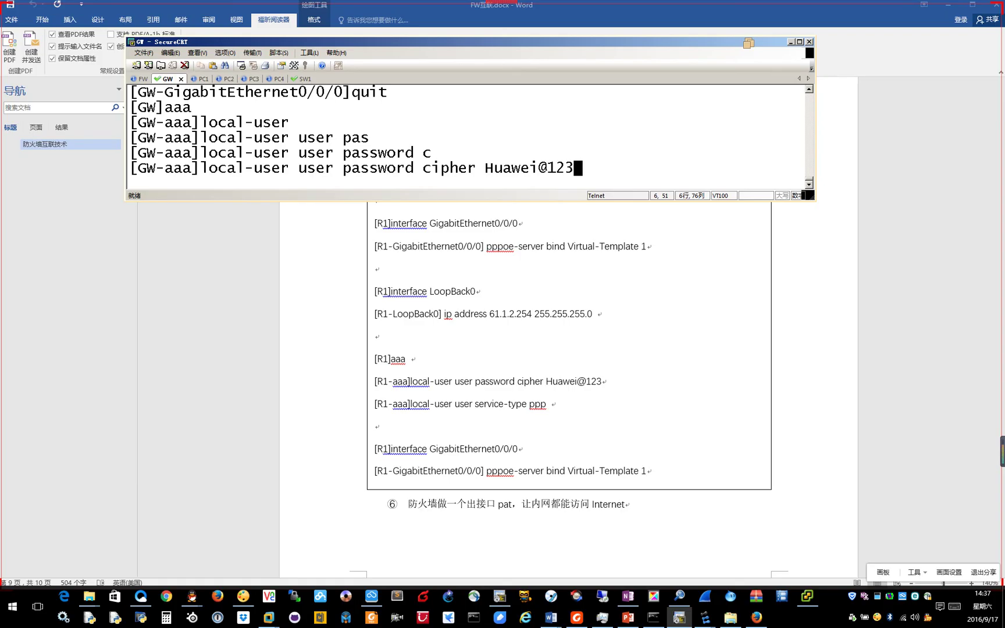
{"action": "key", "text": "Return"}
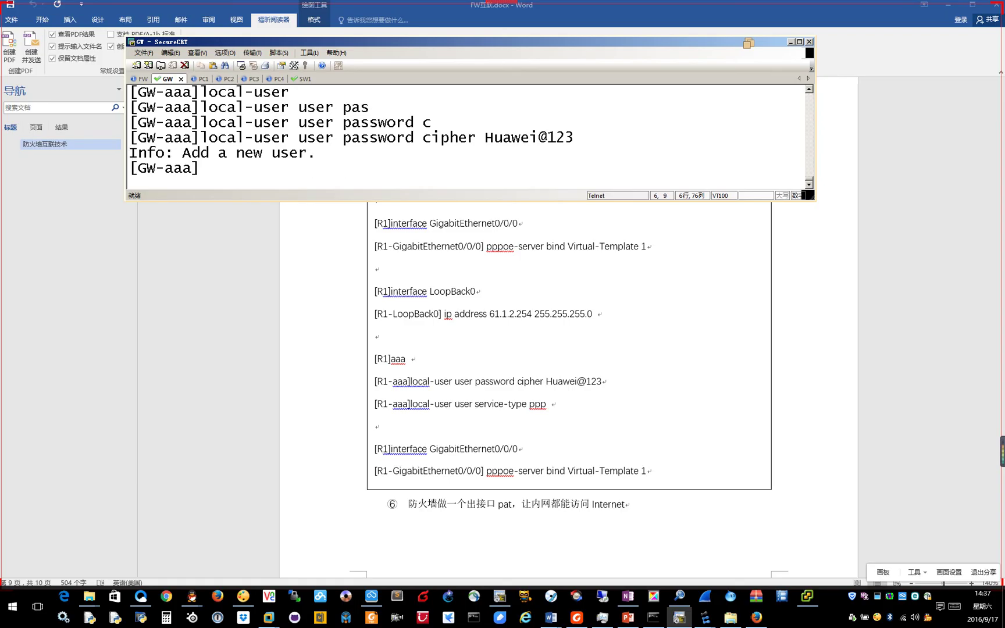
Set the service type of local user 'user' to PPP.
{"action": "type", "text": "local-use"}
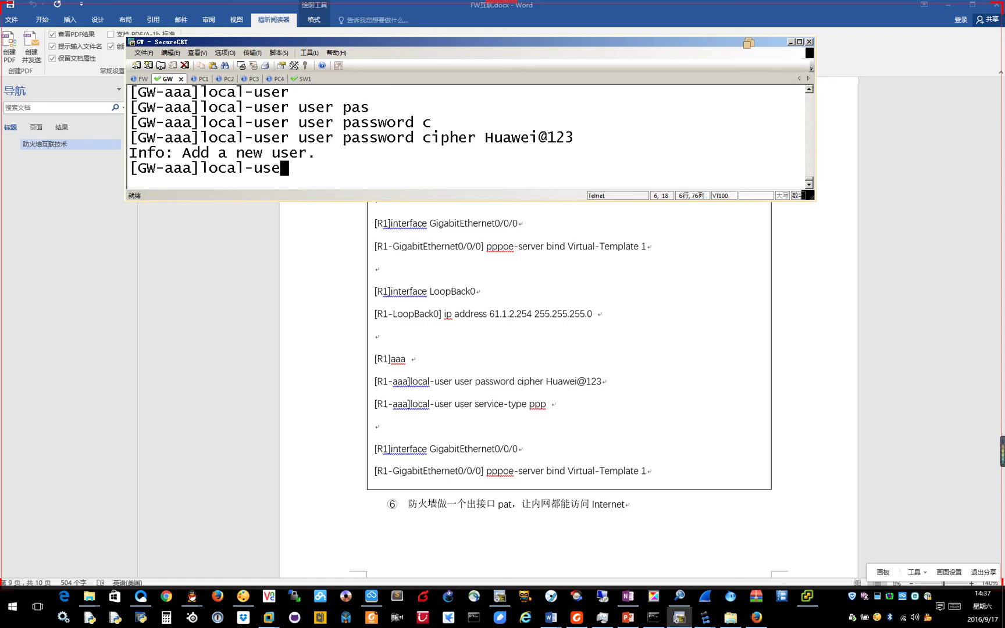
{"action": "type", "text": "r user ser"}
{"action": "key", "text": "Tab"}
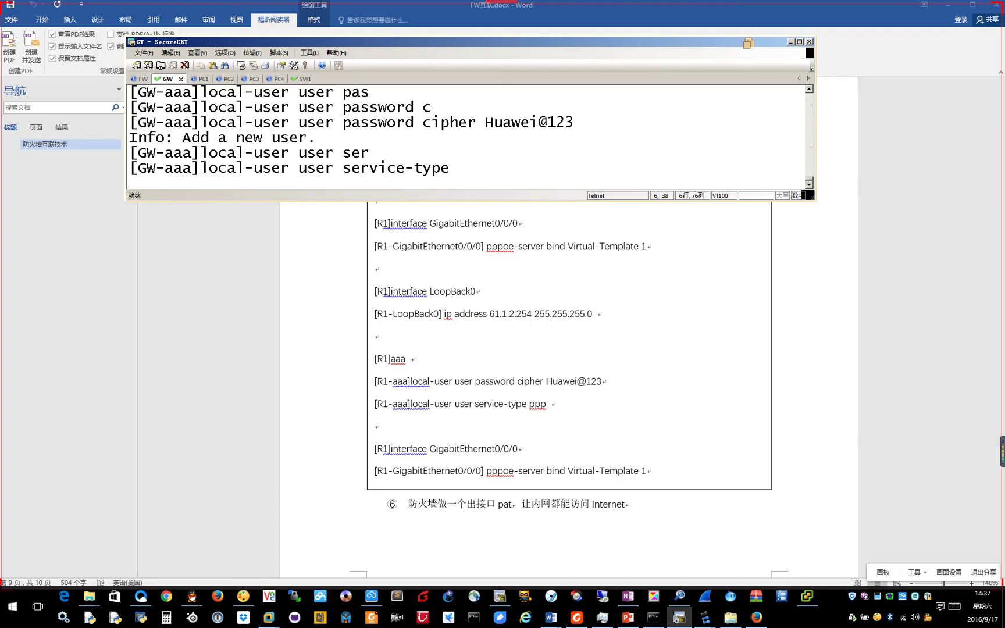
{"action": "key", "text": "Return"}
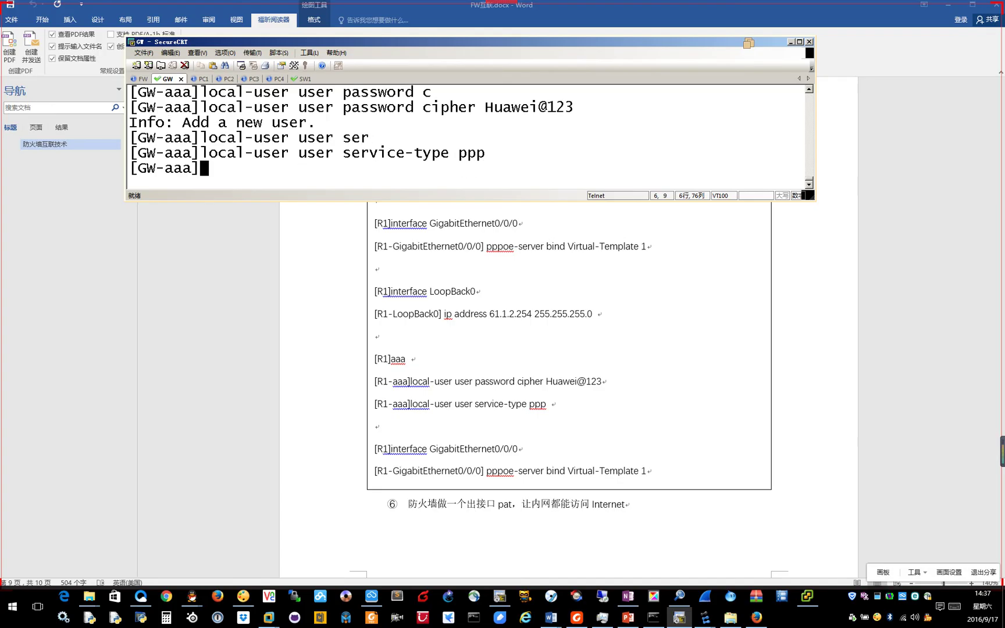
{"action": "scroll", "coordinate": [506, 500], "scroll_direction": "up", "scroll_amount": 1}
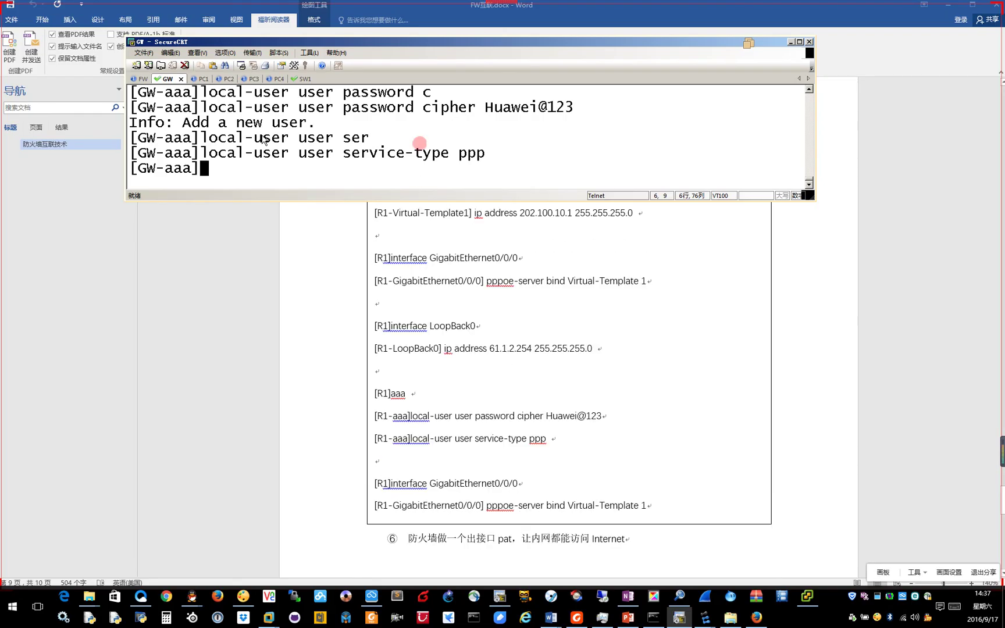
Scroll the Word lab document to section (六) PPPOE 配置.
{"action": "left_click", "coordinate": [851, 369]}
{"action": "scroll", "coordinate": [859, 407], "scroll_direction": "down", "scroll_amount": 12}
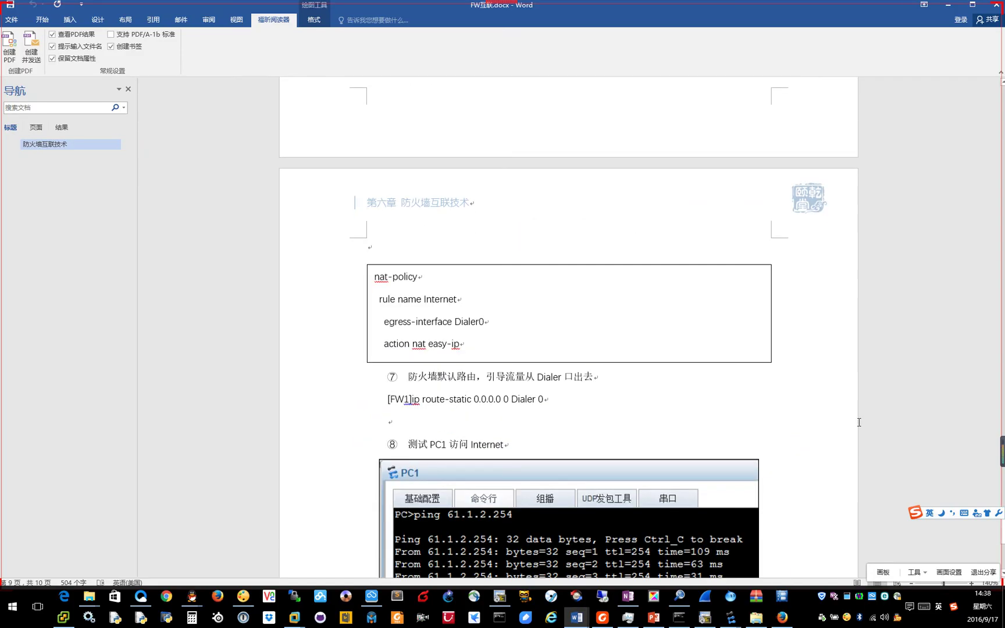
{"action": "scroll", "coordinate": [578, 365], "scroll_direction": "up", "scroll_amount": 3}
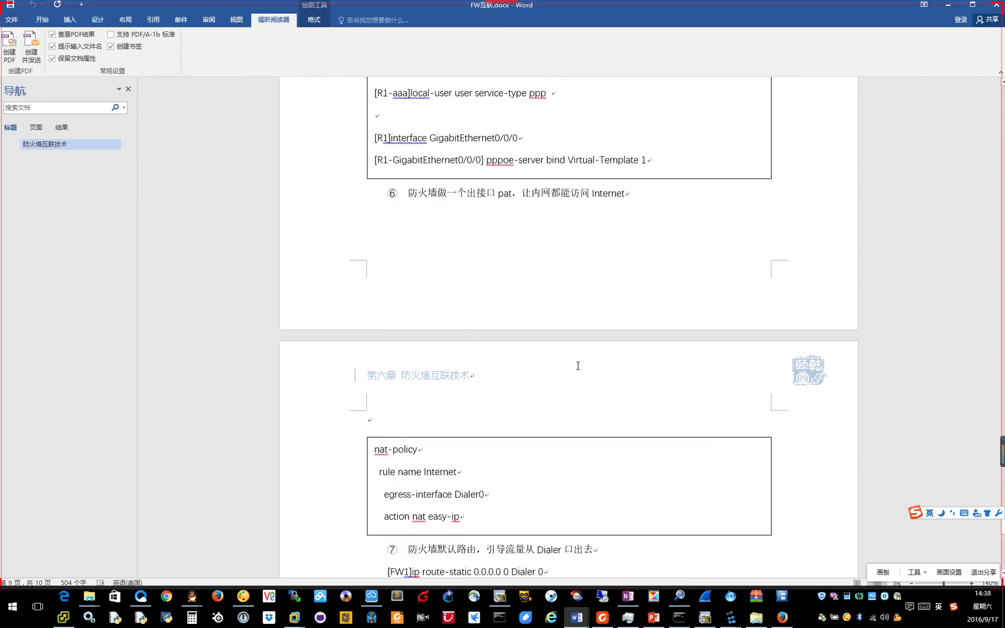
{"action": "scroll", "coordinate": [578, 369], "scroll_direction": "up", "scroll_amount": 15}
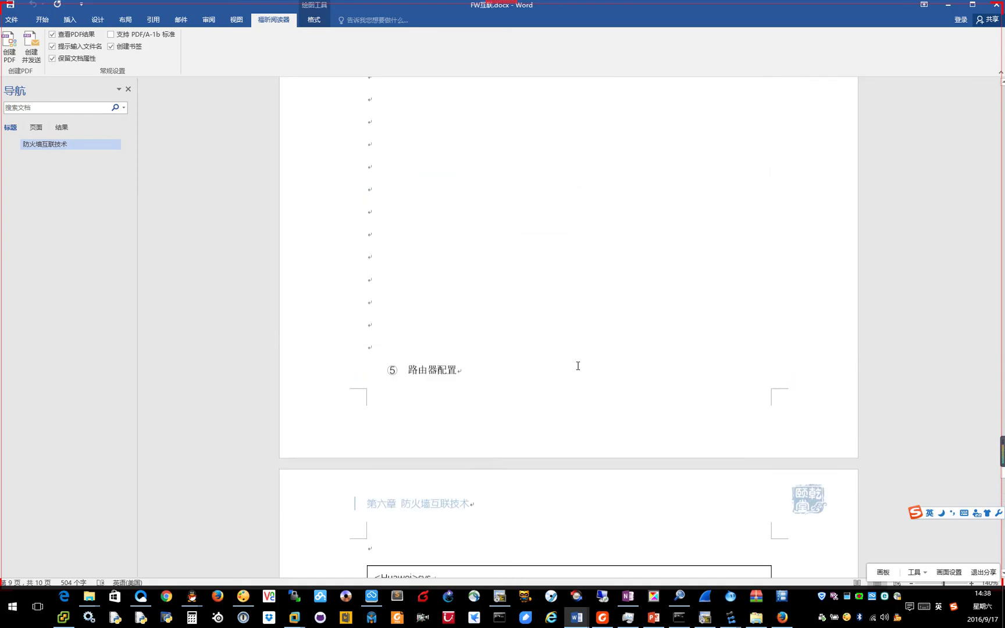
{"action": "scroll", "coordinate": [578, 366], "scroll_direction": "up", "scroll_amount": 4}
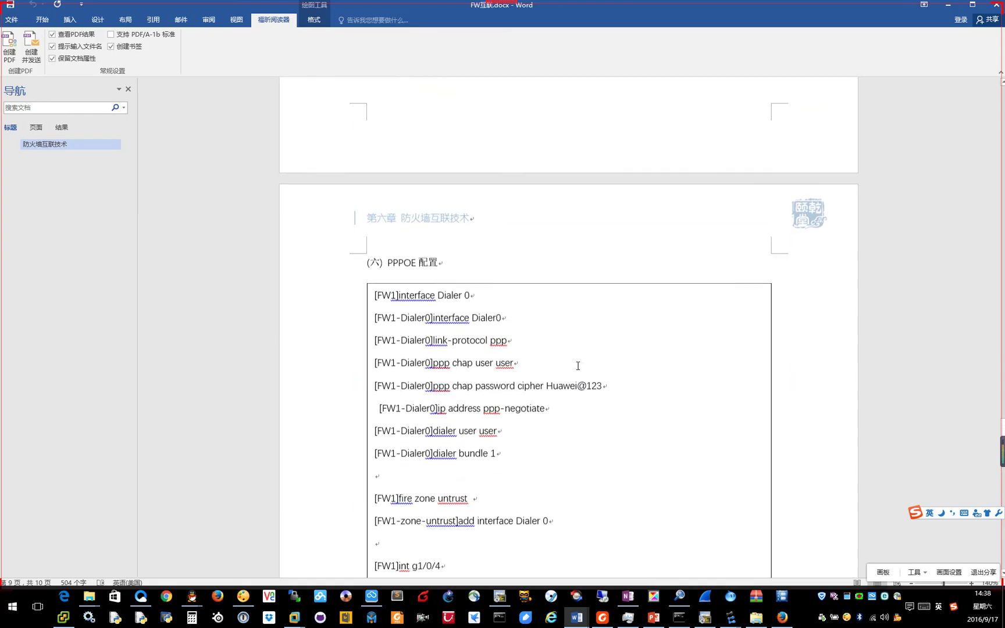
Log in to the FW console session and enter system view.
{"action": "key", "text": "alt+Tab"}
{"action": "left_click", "coordinate": [135, 79]}
{"action": "left_click", "coordinate": [276, 145]}
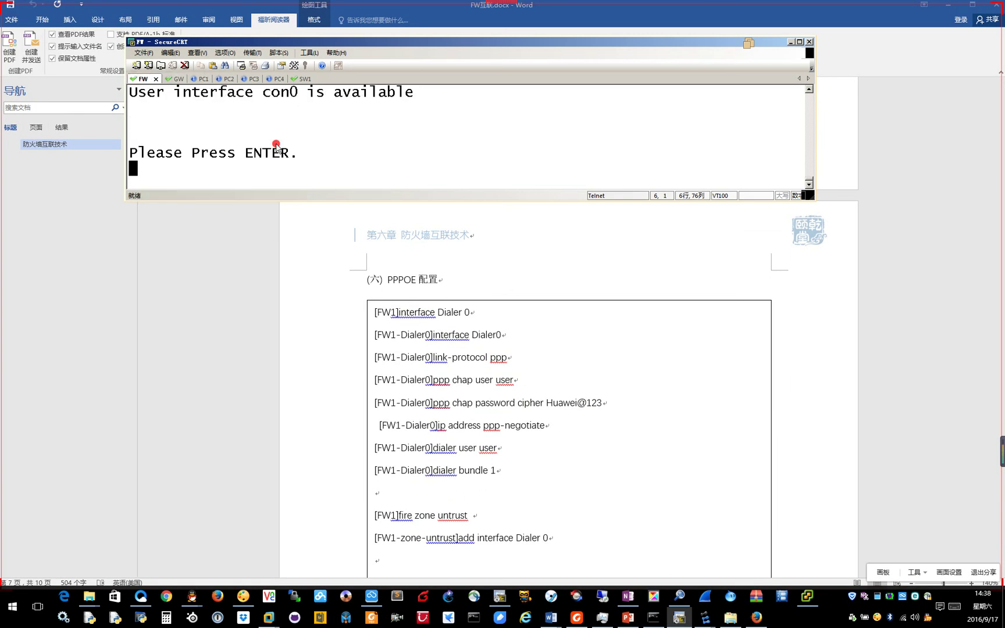
{"action": "key", "text": "Return"}
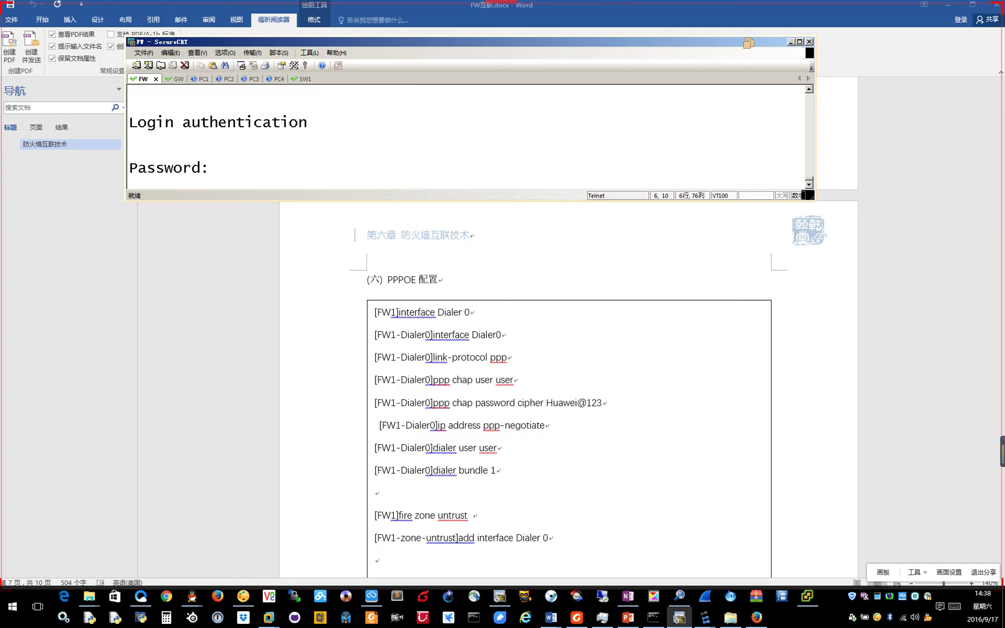
{"action": "key", "text": "Return"}
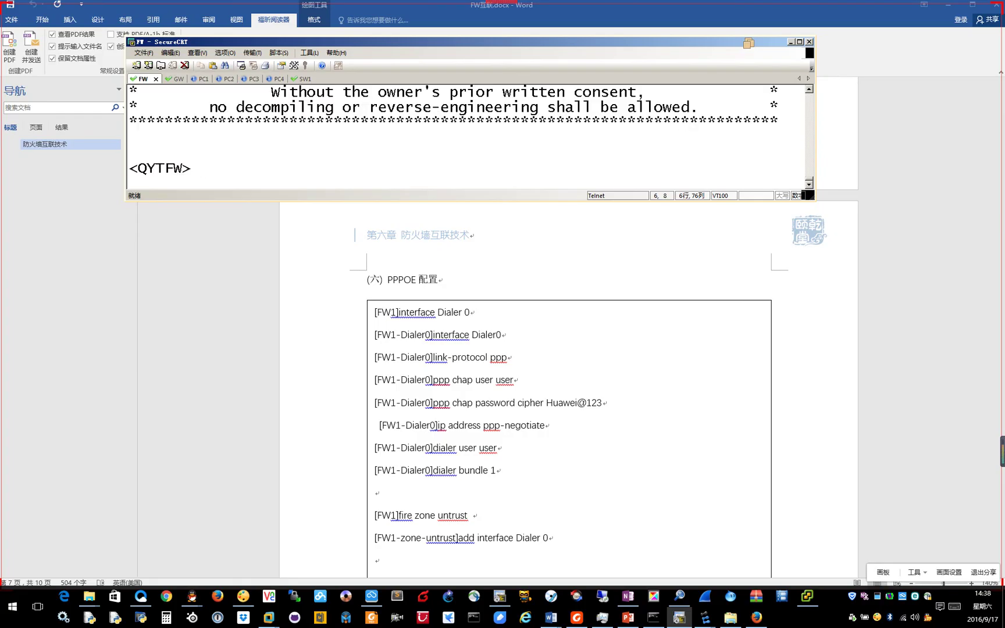
{"action": "key", "text": "Return"}
{"action": "key", "text": "Return"}
{"action": "type", "text": "sy"}
{"action": "key", "text": "Tab"}
{"action": "key", "text": "Return"}
{"action": "key", "text": "Return"}
{"action": "key", "text": "Return"}
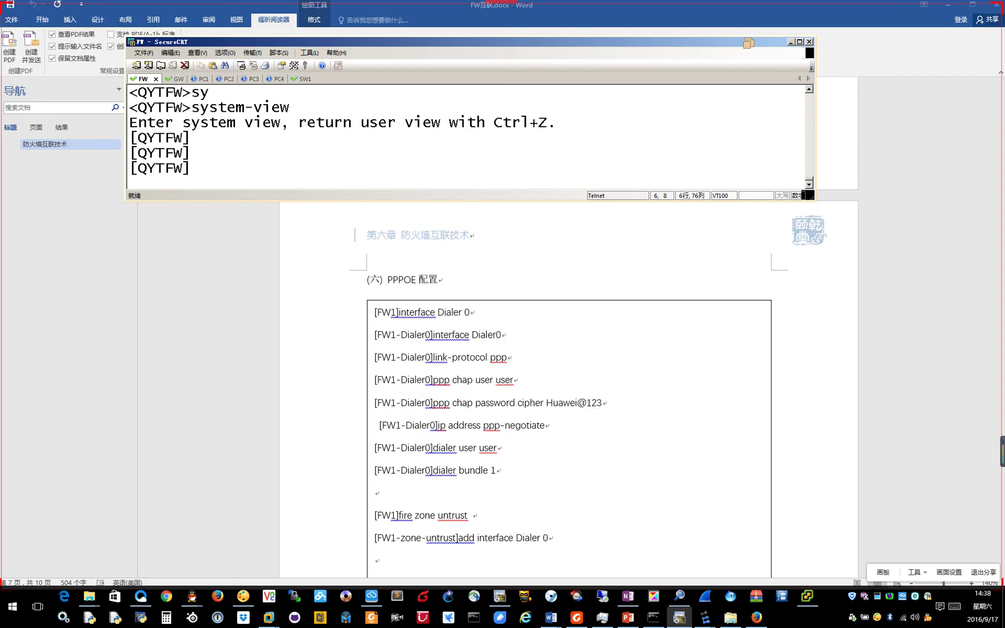
Enter interface Dialer0 and set its link protocol to PPP.
{"action": "type", "text": "inter"}
{"action": "key", "text": "Tab"}
{"action": "type", "text": "di"}
{"action": "key", "text": "Tab"}
{"action": "type", "text": "d"}
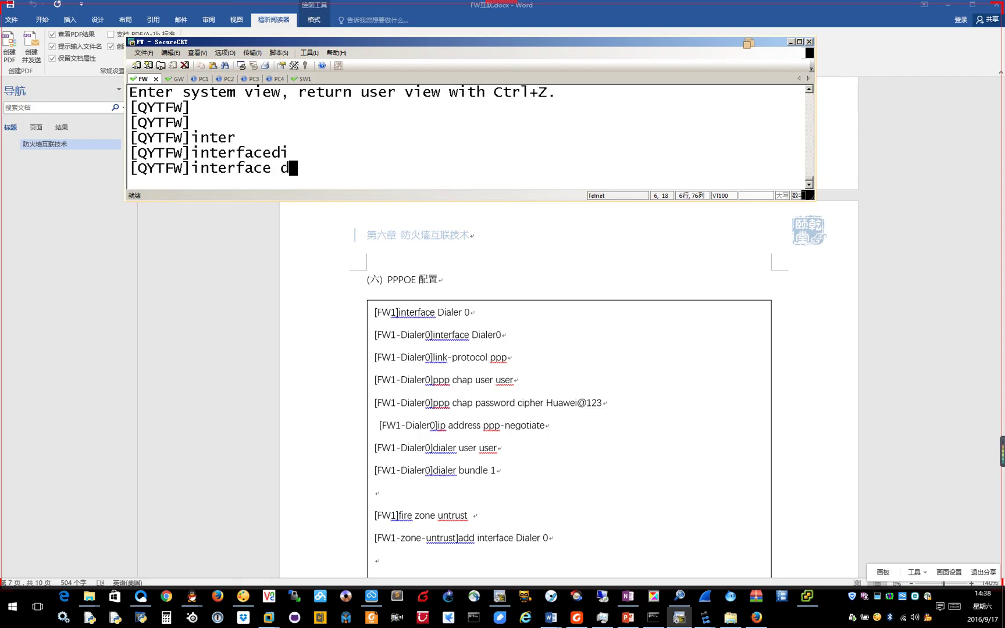
{"action": "type", "text": "i"}
{"action": "key", "text": "Tab"}
{"action": "type", "text": "0"}
{"action": "key", "text": "Return"}
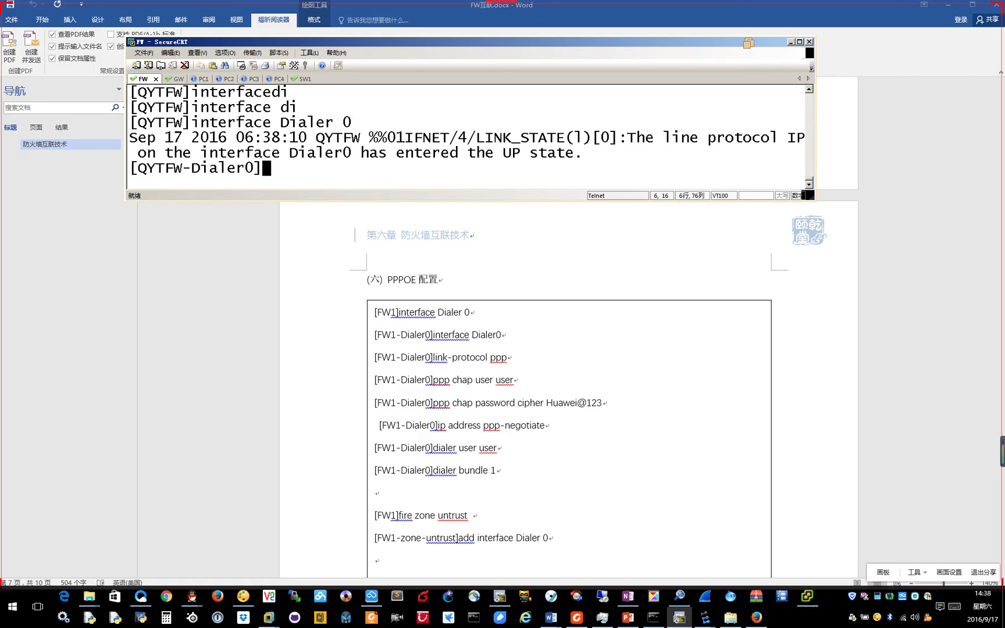
{"action": "key", "text": "Return"}
{"action": "key", "text": "Return"}
{"action": "key", "text": "Return"}
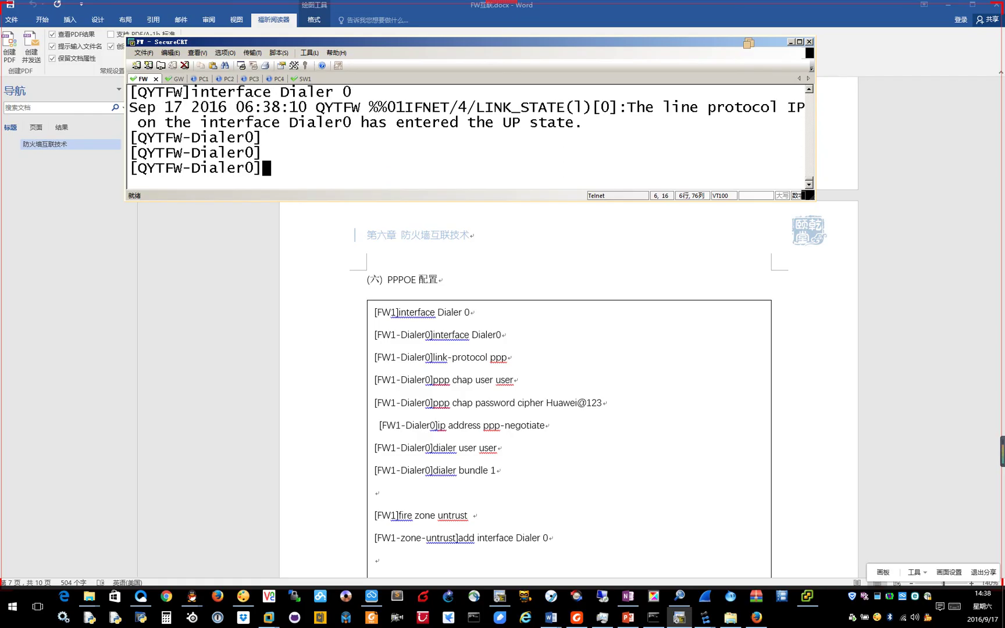
{"action": "type", "text": "lin"}
{"action": "key", "text": "Tab"}
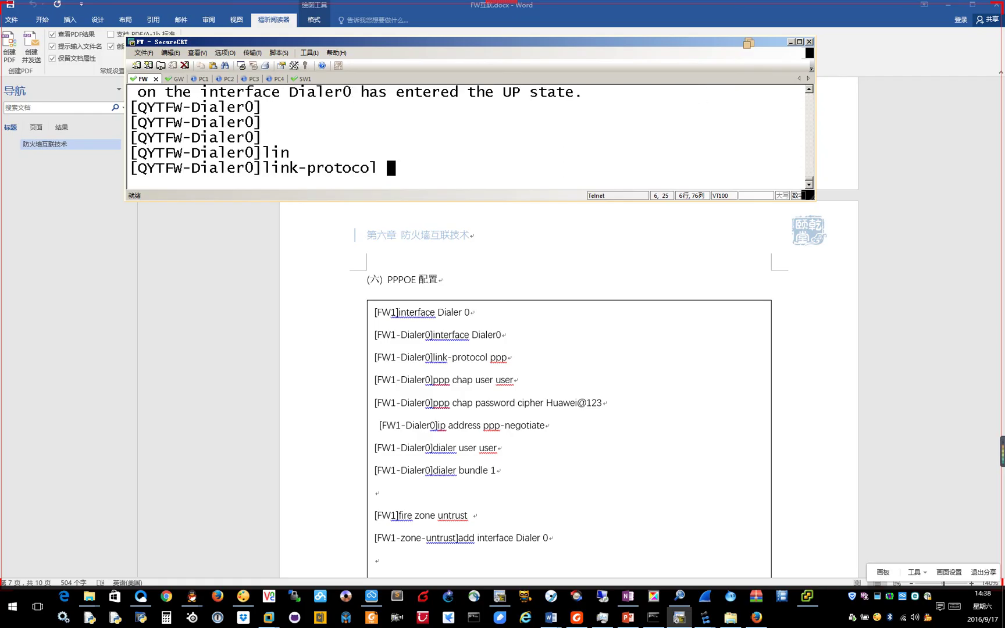
{"action": "type", "text": "ppp"}
{"action": "key", "text": "Return"}
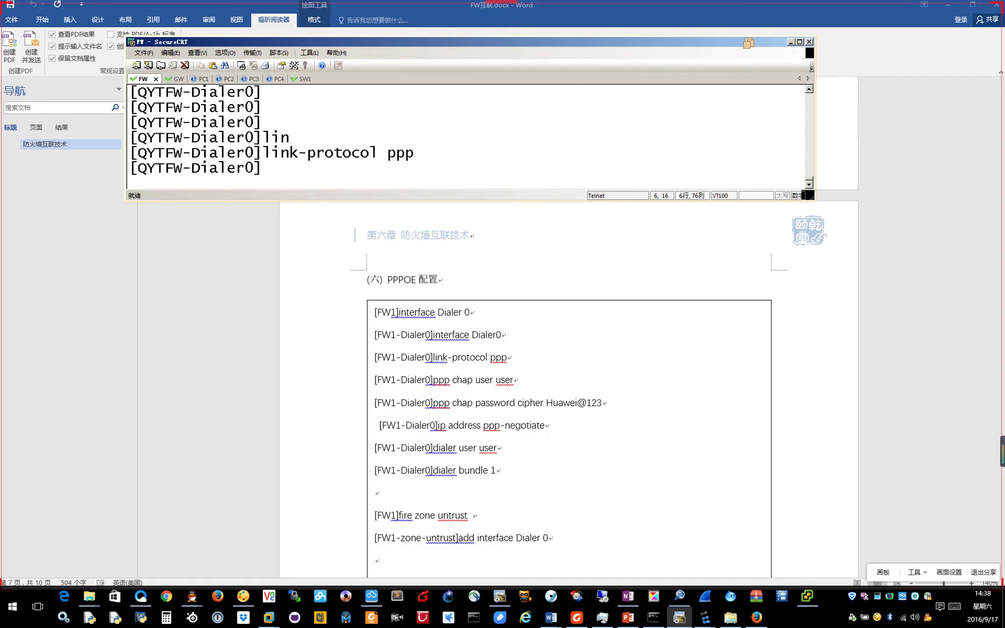
Set the Dialer0 CHAP user to 'user' with a cipher CHAP password.
{"action": "type", "text": "ppp cha"}
{"action": "key", "text": "Tab"}
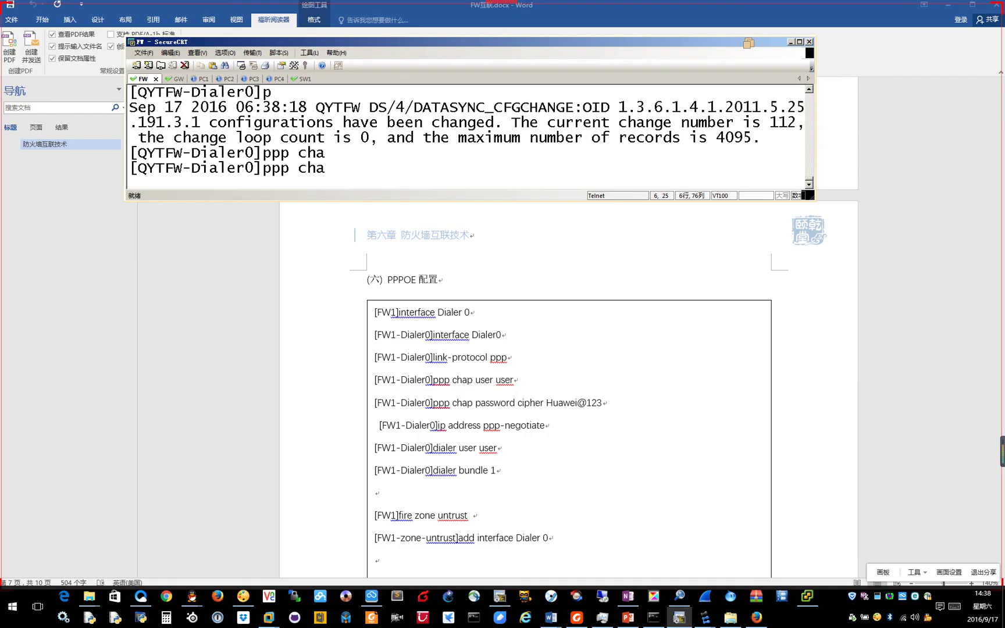
{"action": "type", "text": "user"}
{"action": "key", "text": "Tab"}
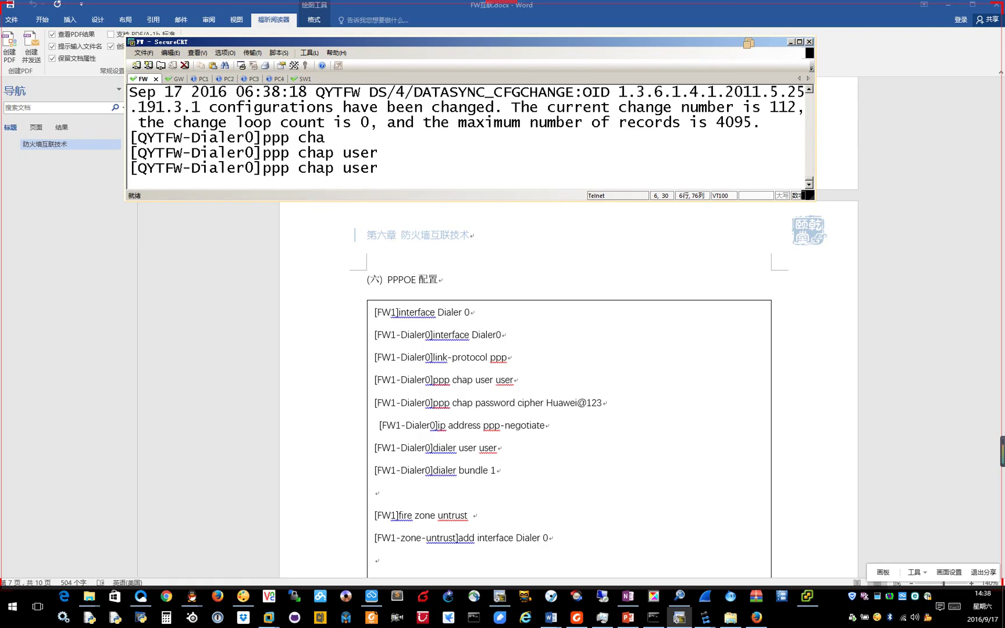
{"action": "type", "text": "user"}
{"action": "key", "text": "Return"}
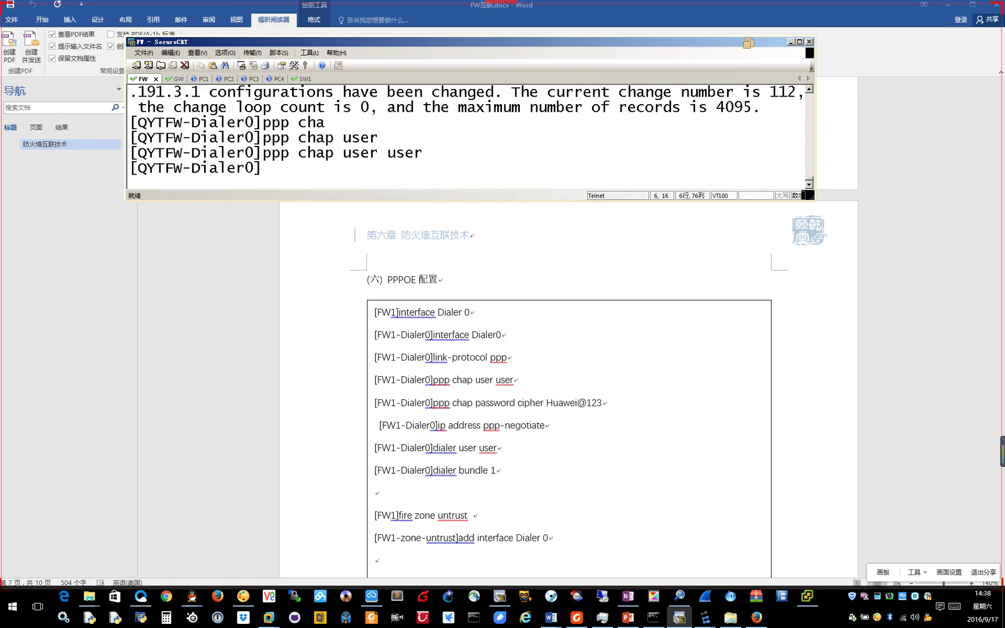
{"action": "type", "text": "ppp chap pas"}
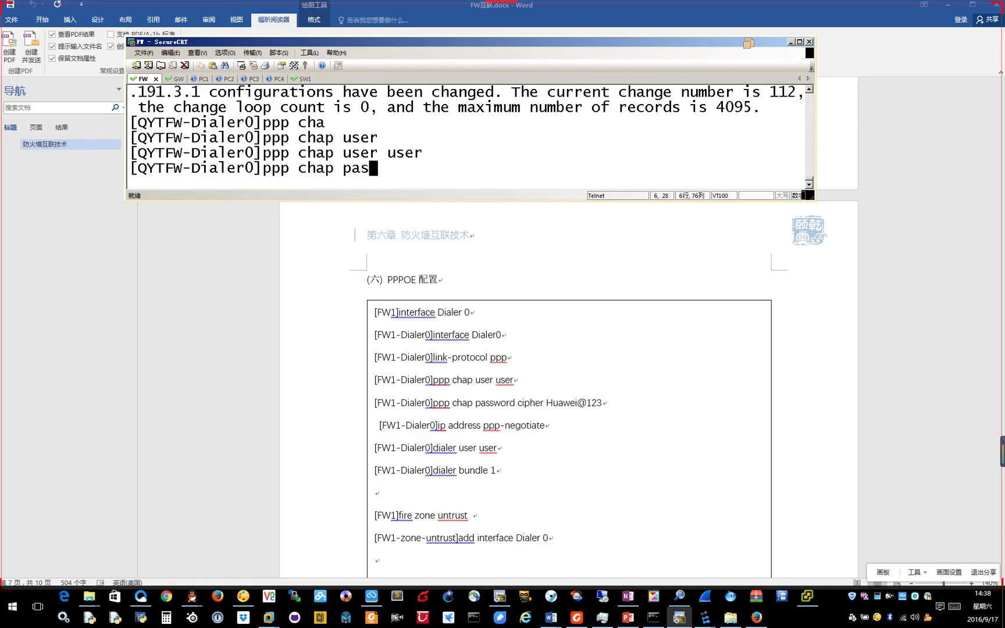
{"action": "key", "text": "Tab"}
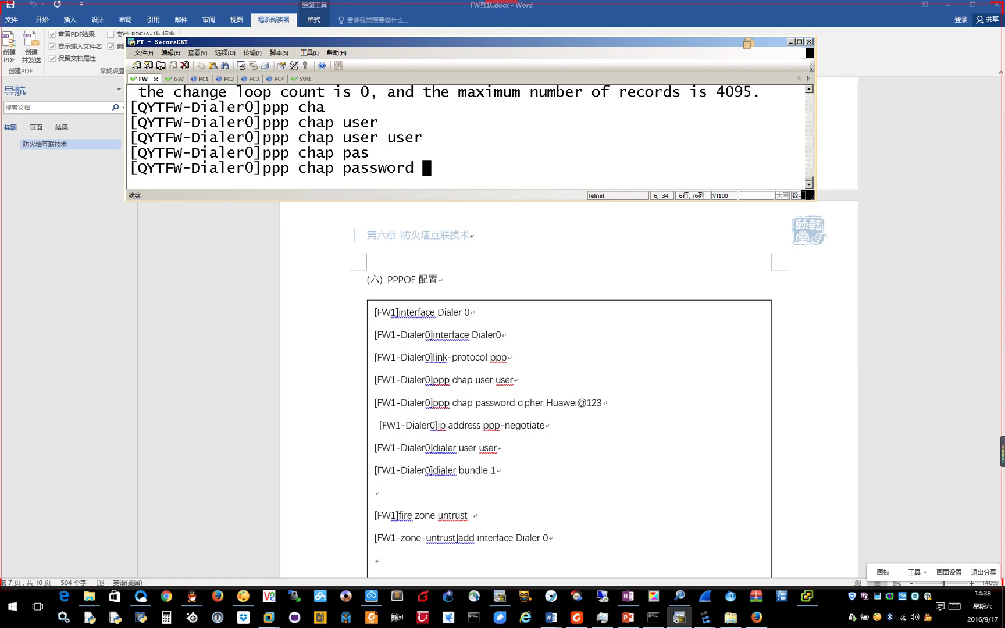
{"action": "type", "text": "c"}
{"action": "key", "text": "Tab"}
{"action": "type", "text": "Hua"}
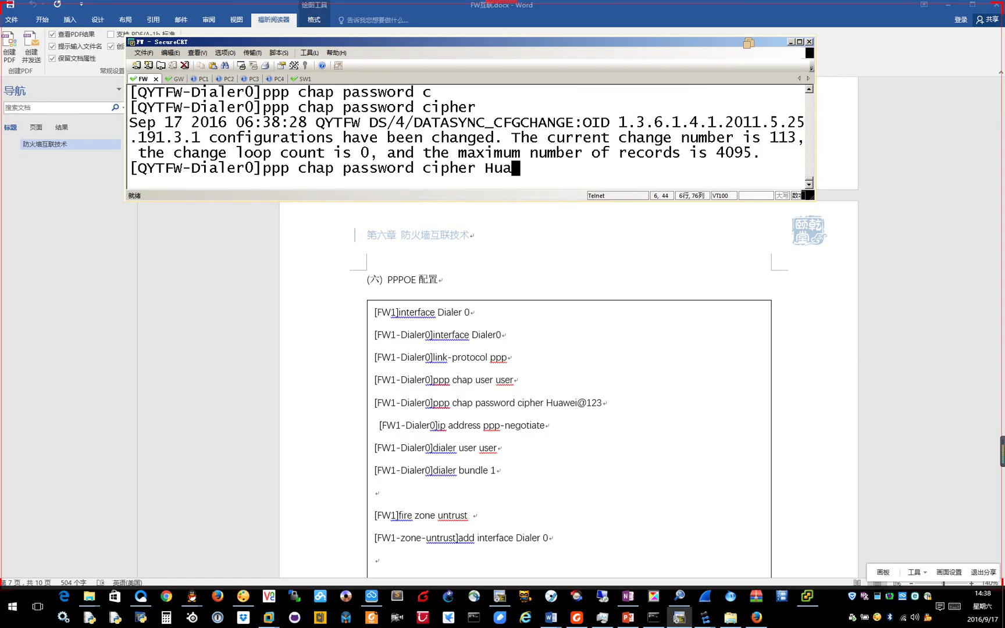
{"action": "type", "text": "wei@123"}
{"action": "key", "text": "Return"}
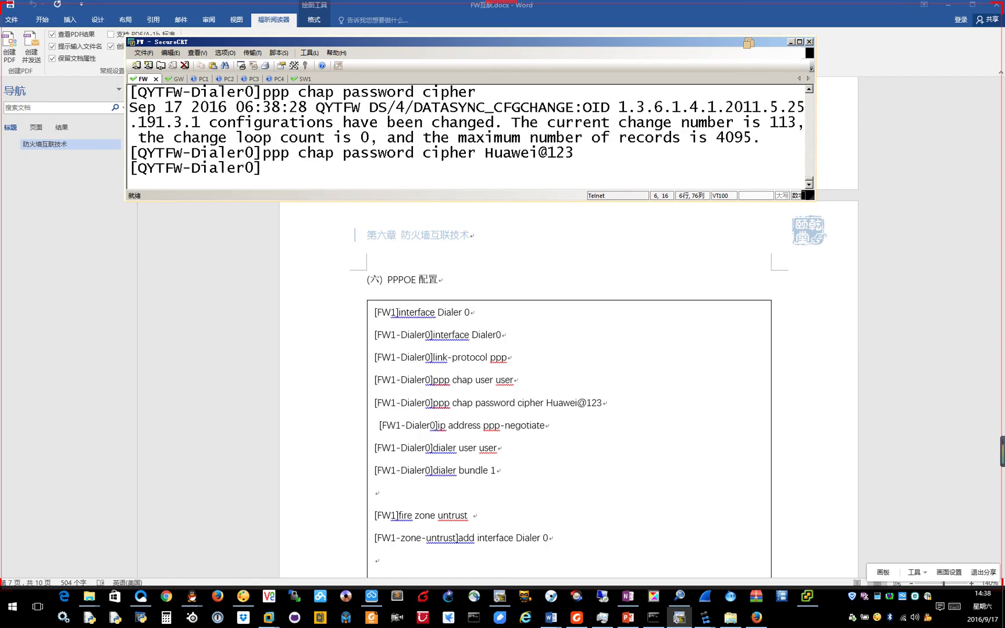
Make Dialer0 get its address by ppp-negotiate and set dialer user 'user'.
{"action": "type", "text": "ip add"}
{"action": "key", "text": "Tab"}
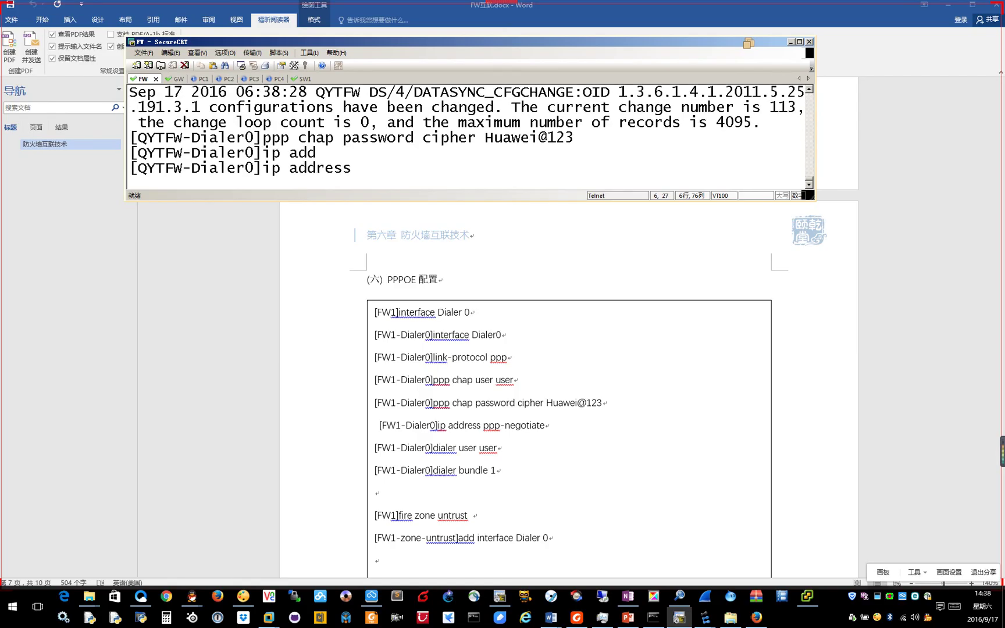
{"action": "type", "text": "pp"}
{"action": "key", "text": "Tab"}
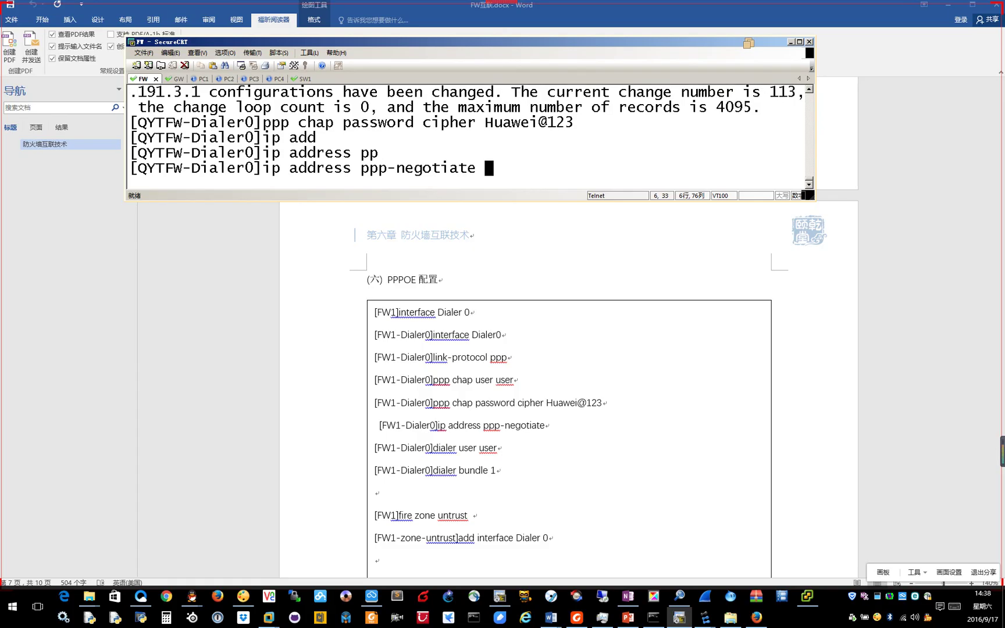
{"action": "key", "text": "Return"}
{"action": "type", "text": "di"}
{"action": "key", "text": "Tab"}
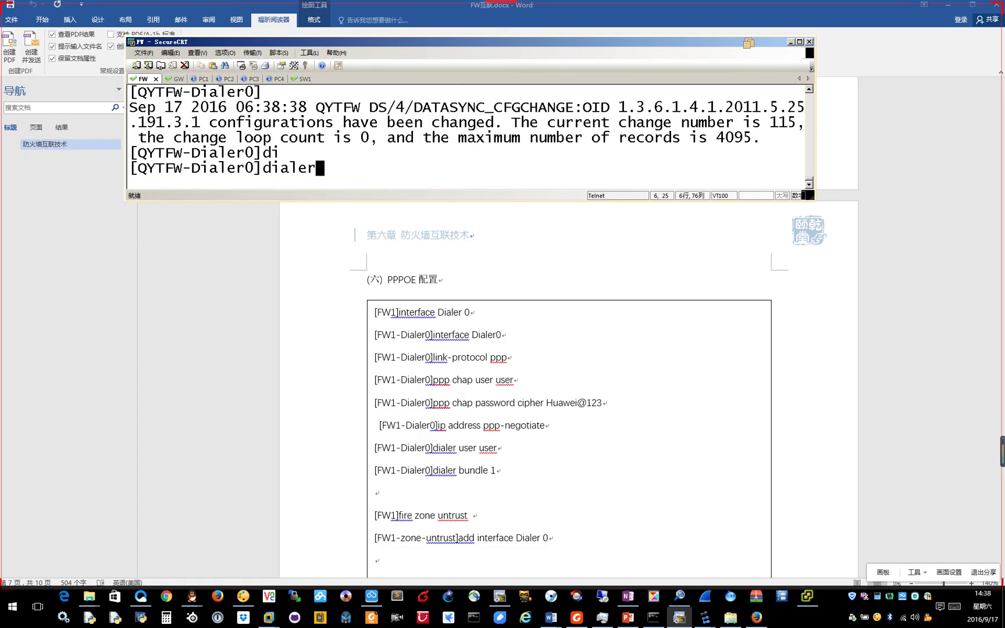
{"action": "type", "text": "user user"}
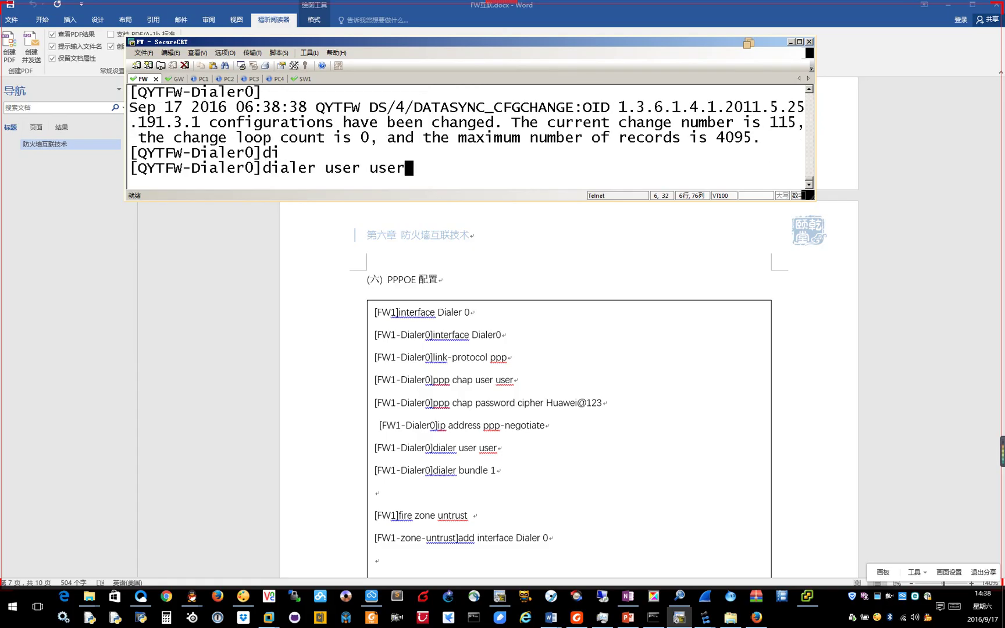
{"action": "key", "text": "Return"}
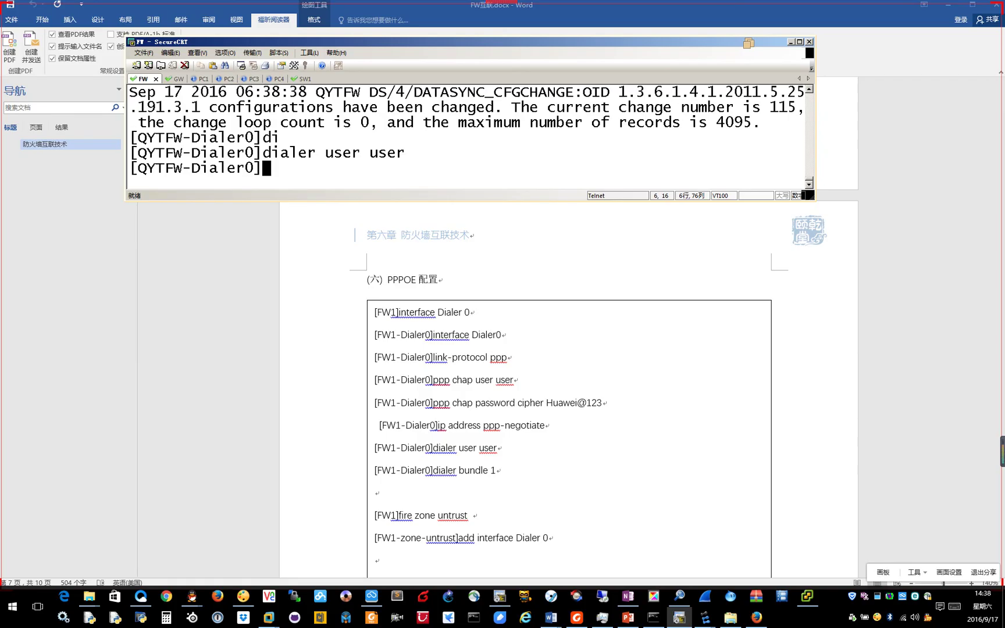
Apply dialer bundle 1 to Dialer0 and quit the interface.
{"action": "type", "text": "dia"}
{"action": "key", "text": "Tab"}
{"action": "type", "text": "b"}
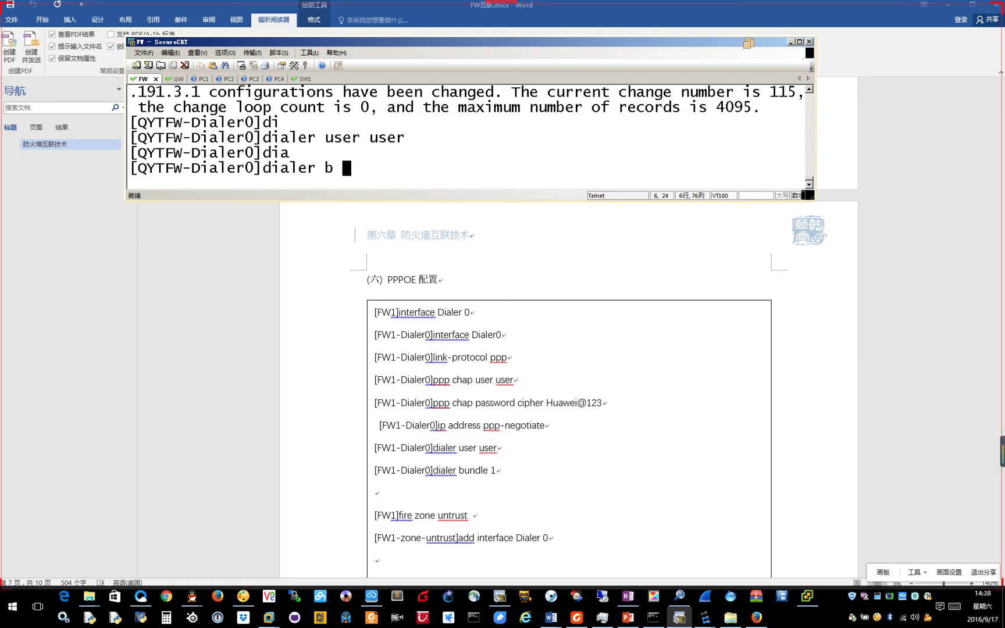
{"action": "key", "text": "Tab"}
{"action": "type", "text": "1"}
{"action": "key", "text": "Return"}
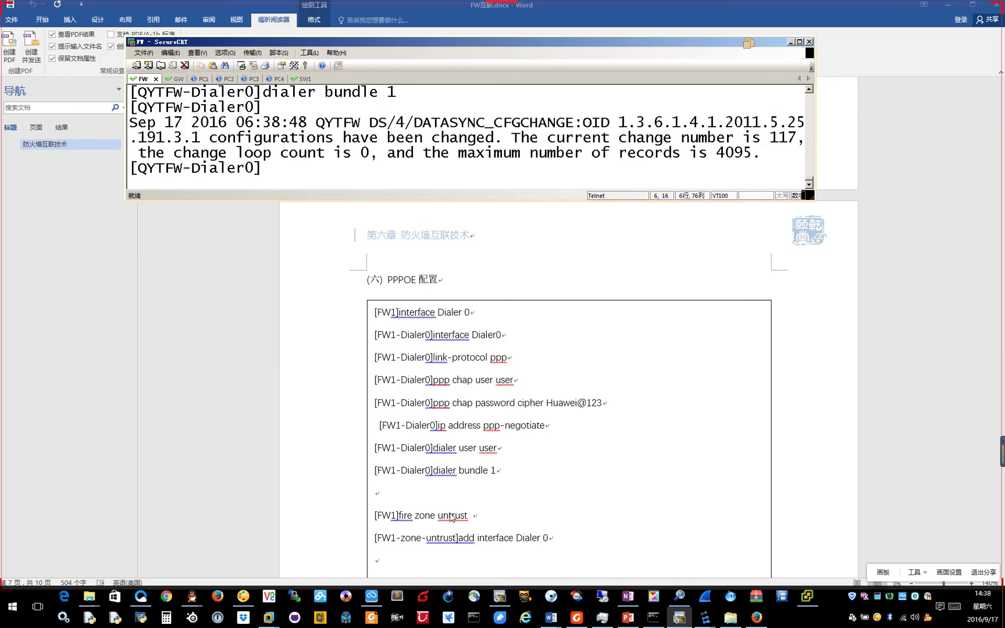
{"action": "scroll", "coordinate": [534, 543], "scroll_direction": "down", "scroll_amount": 1}
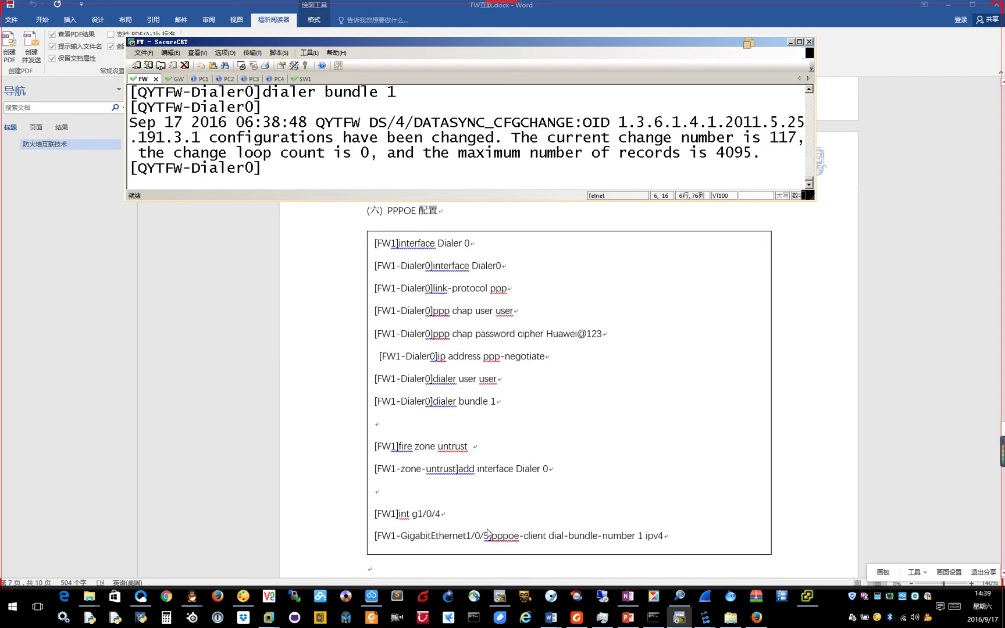
{"action": "double_click", "coordinate": [390, 93]}
{"action": "left_click", "coordinate": [441, 171]}
{"action": "key", "text": "Return"}
{"action": "key", "text": "Return"}
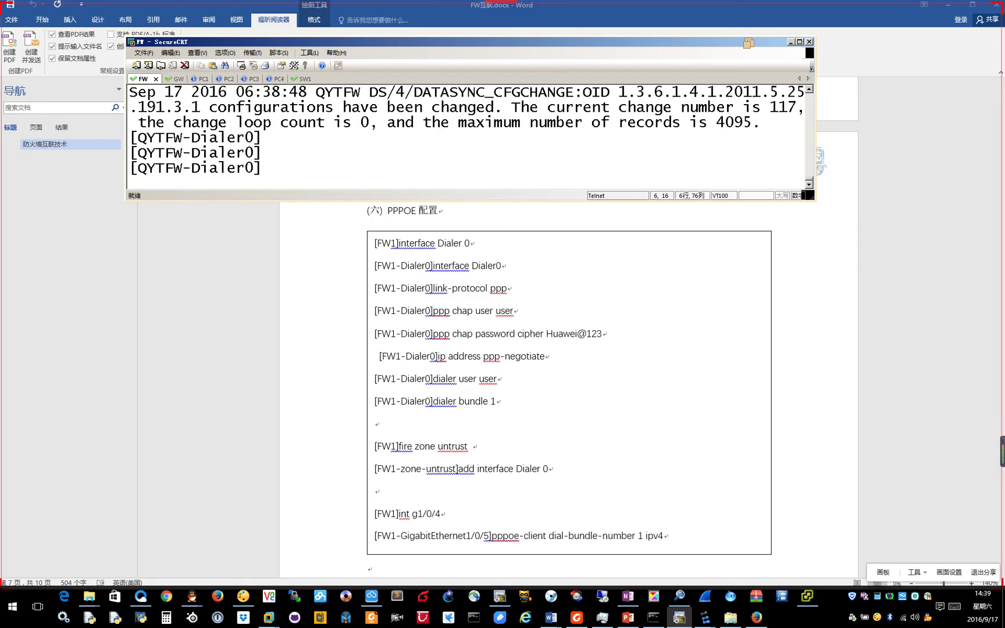
{"action": "type", "text": "quit"}
{"action": "key", "text": "Return"}
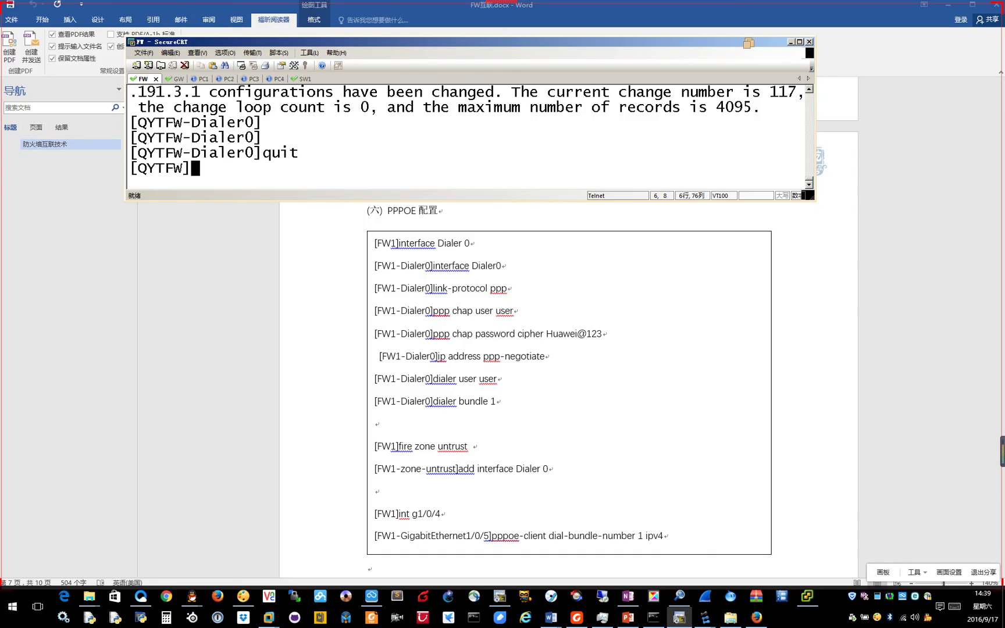
Enter the firewall's untrust zone view.
{"action": "type", "text": "fire"}
{"action": "key", "text": "Tab"}
{"action": "type", "text": "zon"}
{"action": "key", "text": "Tab"}
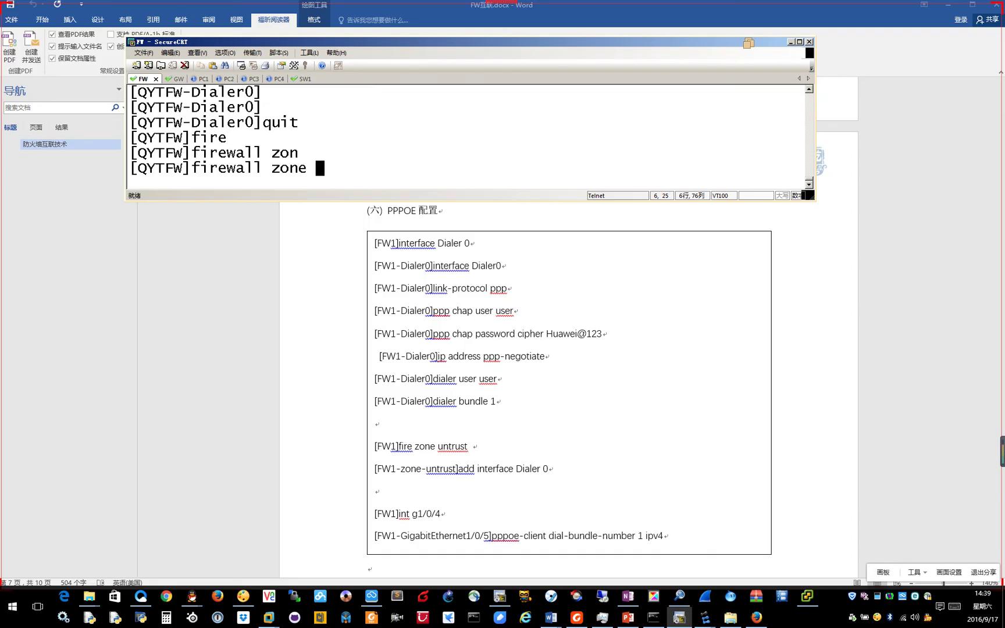
{"action": "type", "text": "trn"}
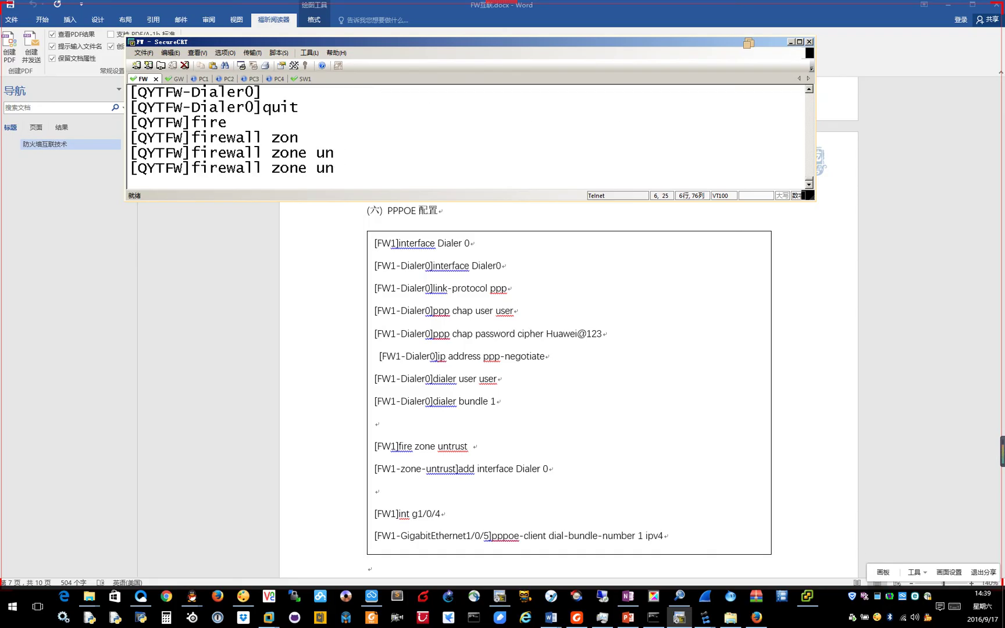
{"action": "key", "text": "Tab"}
{"action": "key", "text": "Return"}
Add interface Dialer 0 to the untrust zone and leave the zone view.
{"action": "type", "text": "ad"}
{"action": "key", "text": "Tab"}
{"action": "type", "text": "in"}
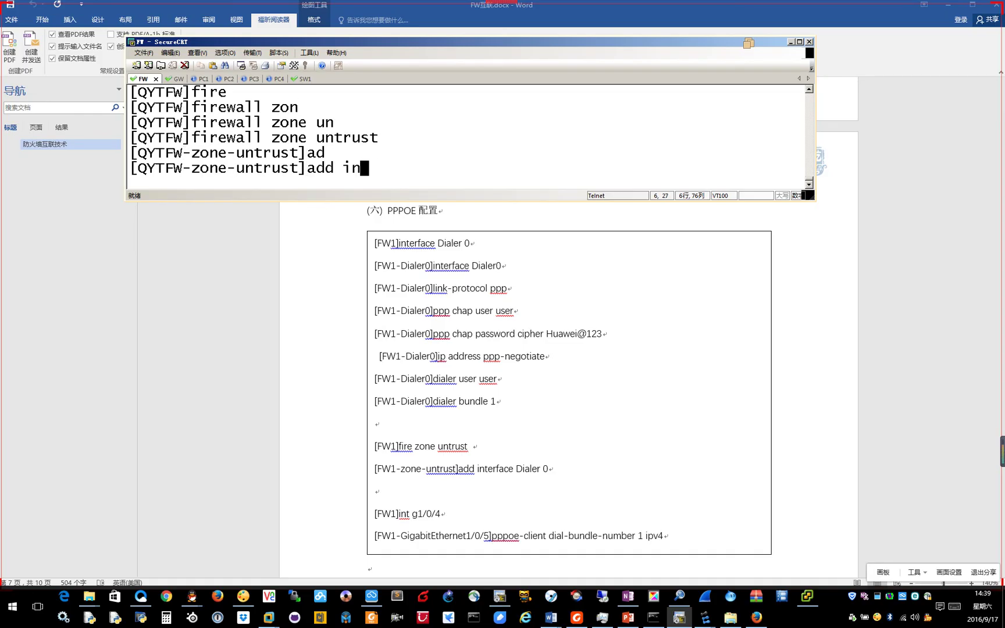
{"action": "key", "text": "Tab"}
{"action": "type", "text": "di"}
{"action": "key", "text": "Tab"}
{"action": "type", "text": "0"}
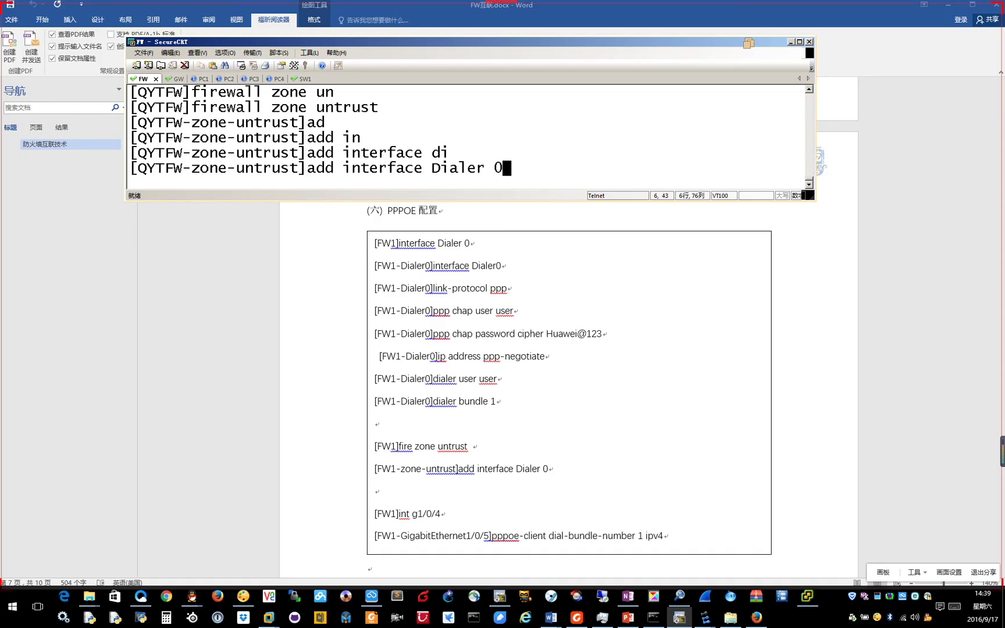
{"action": "key", "text": "Return"}
{"action": "type", "text": "quit"}
{"action": "key", "text": "Return"}
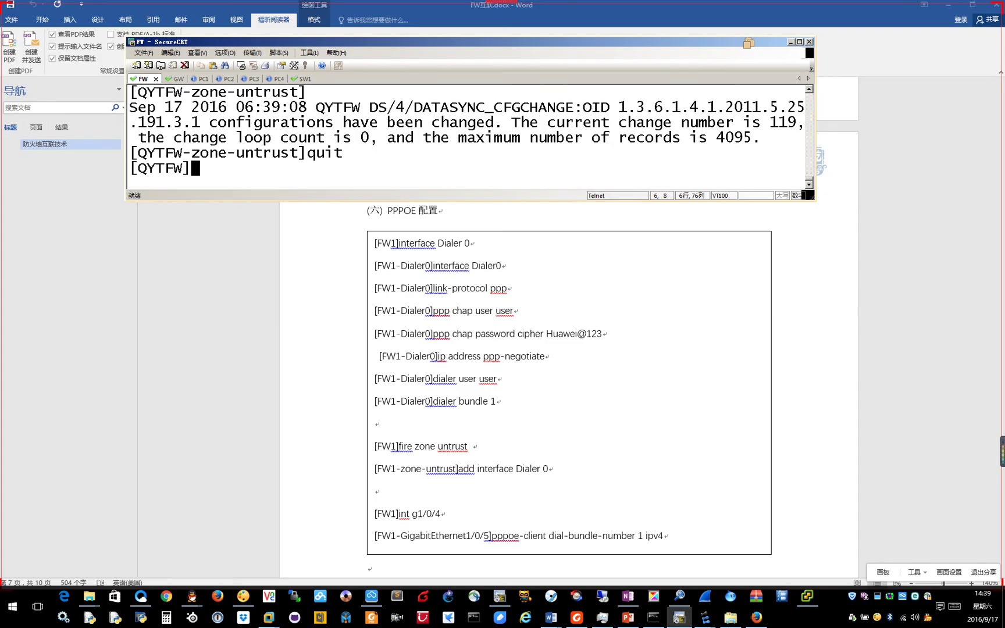
Enter GigabitEthernet1/0/4 interface view, briefly checking the eNSP topology.
{"action": "type", "text": "inter"}
{"action": "key", "text": "Tab"}
{"action": "type", "text": "g"}
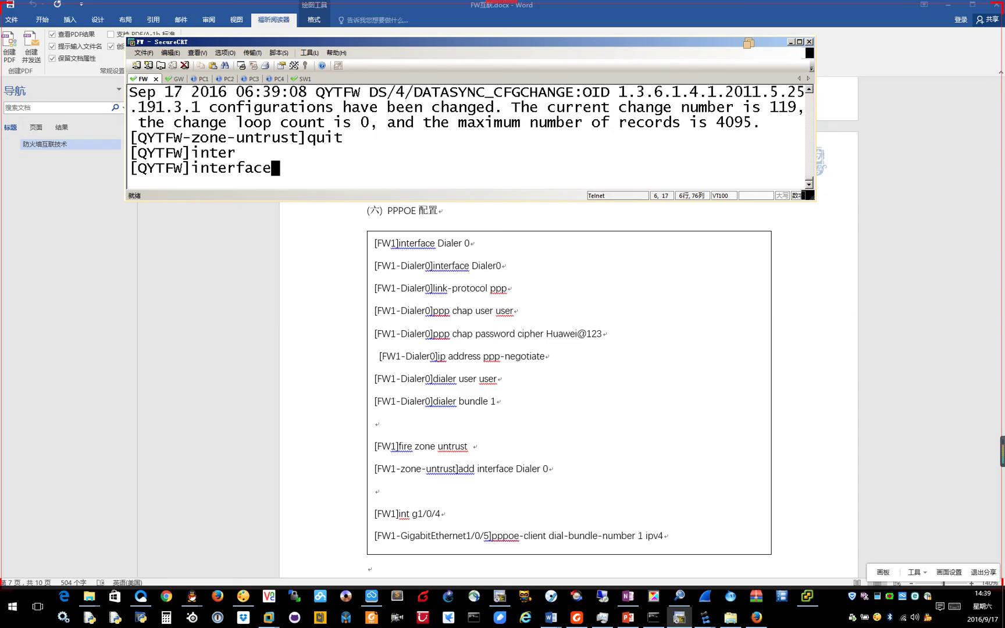
{"action": "type", "text": " g1/0/4"}
{"action": "key", "text": "Return"}
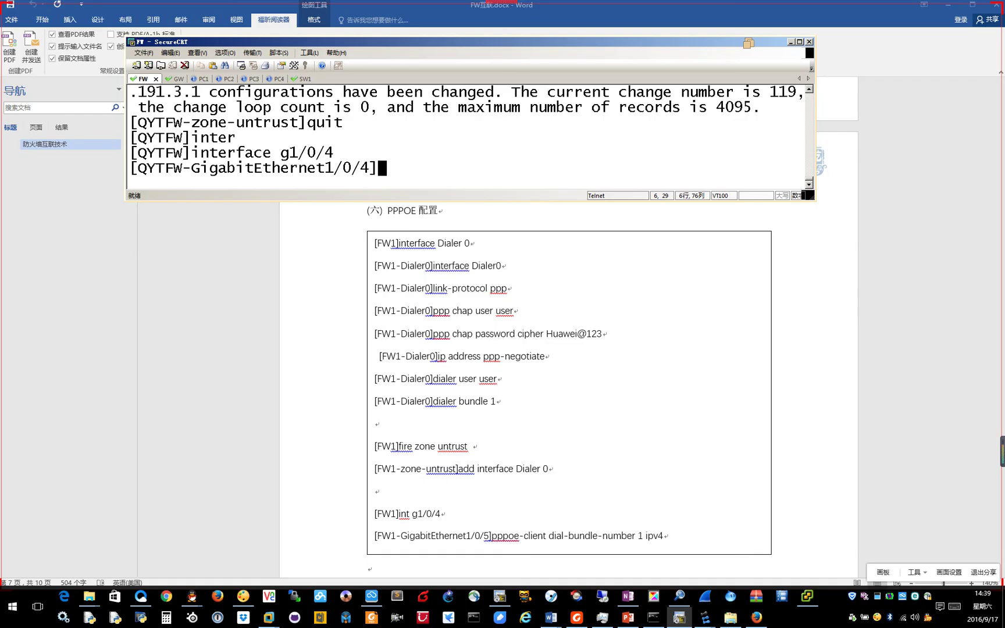
{"action": "mouse_move", "coordinate": [704, 616]}
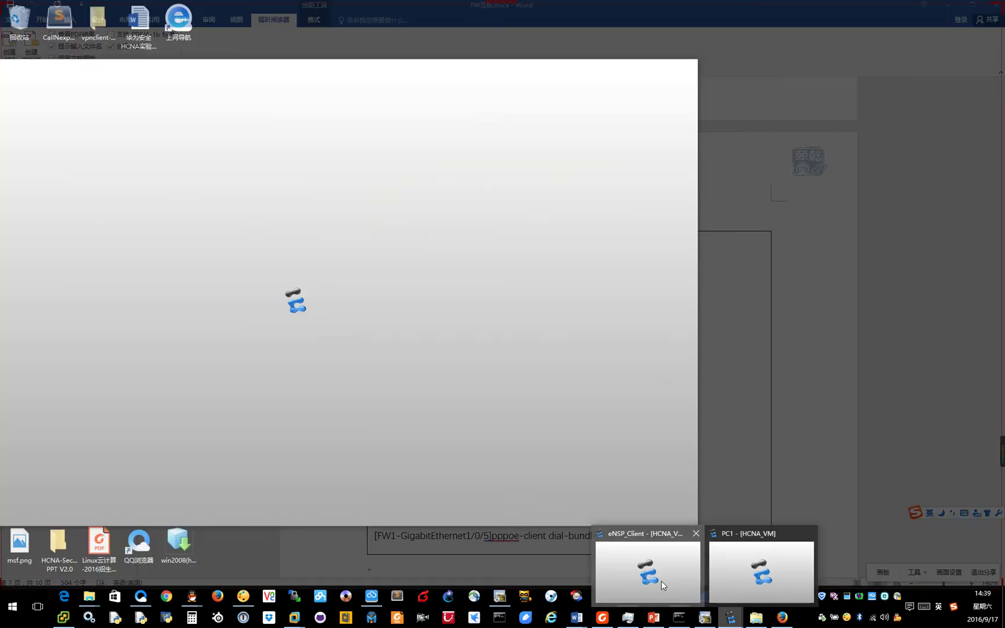
{"action": "left_click", "coordinate": [661, 584]}
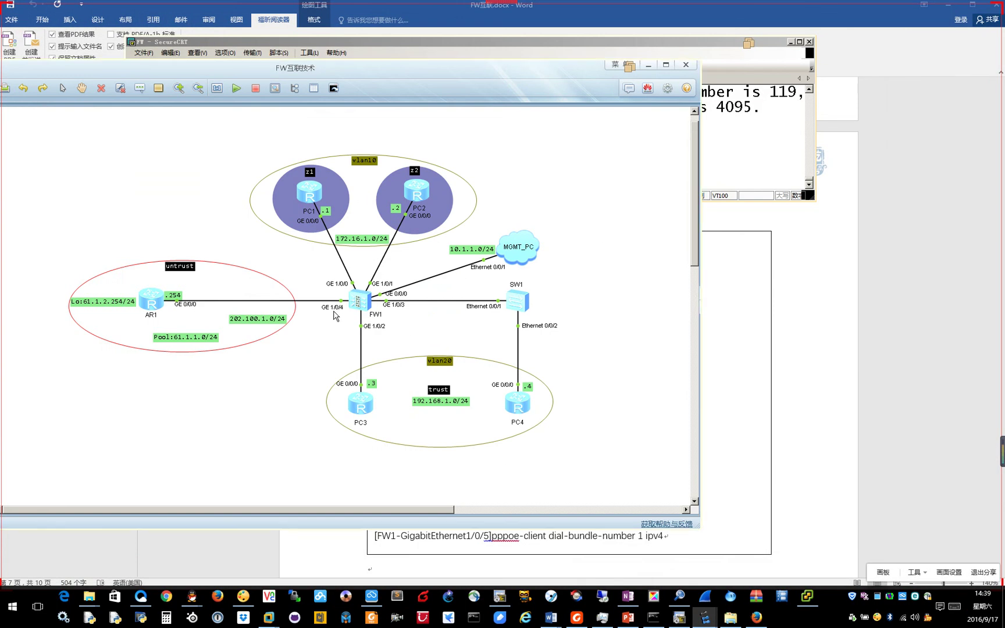
{"action": "left_click", "coordinate": [648, 66]}
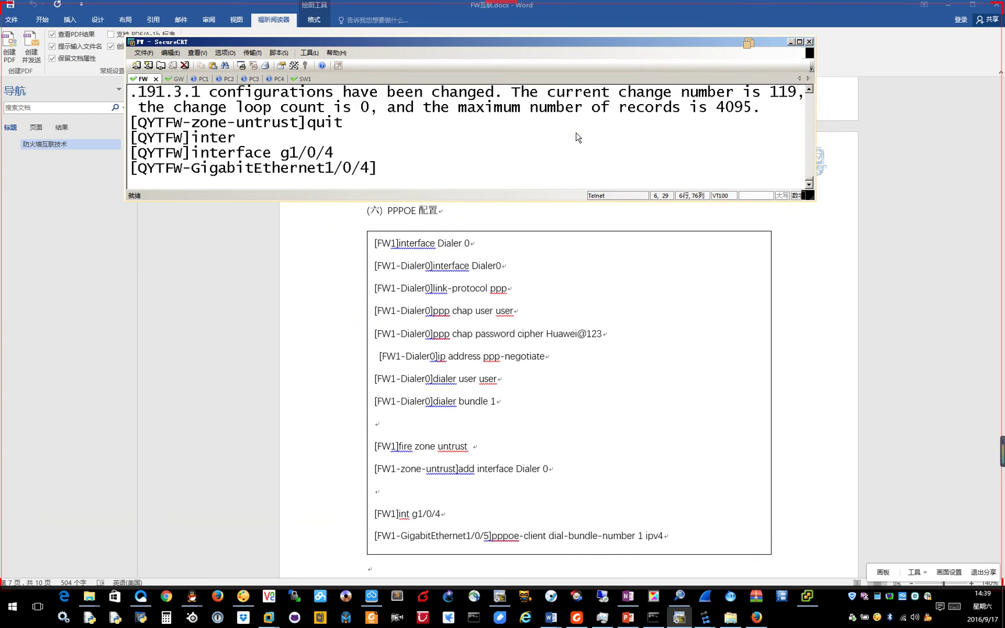
Make GigabitEthernet1/0/4 a PPPoE client with 'pppoe-client dial-bundle-number 1 ipv4'.
{"action": "type", "text": "ppo"}
{"action": "key", "text": "Tab"}
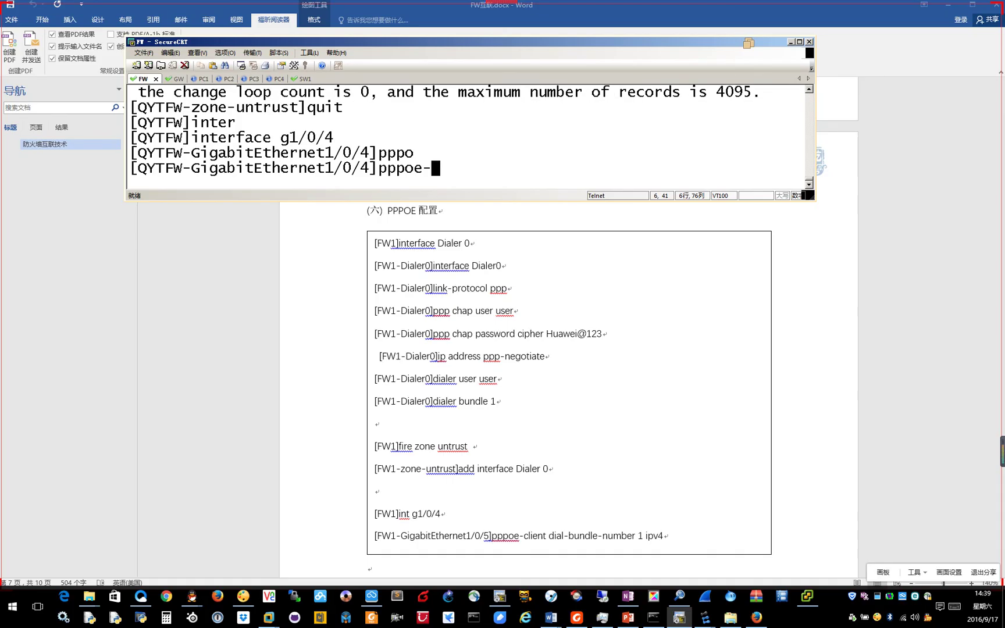
{"action": "type", "text": "cl"}
{"action": "key", "text": "Tab"}
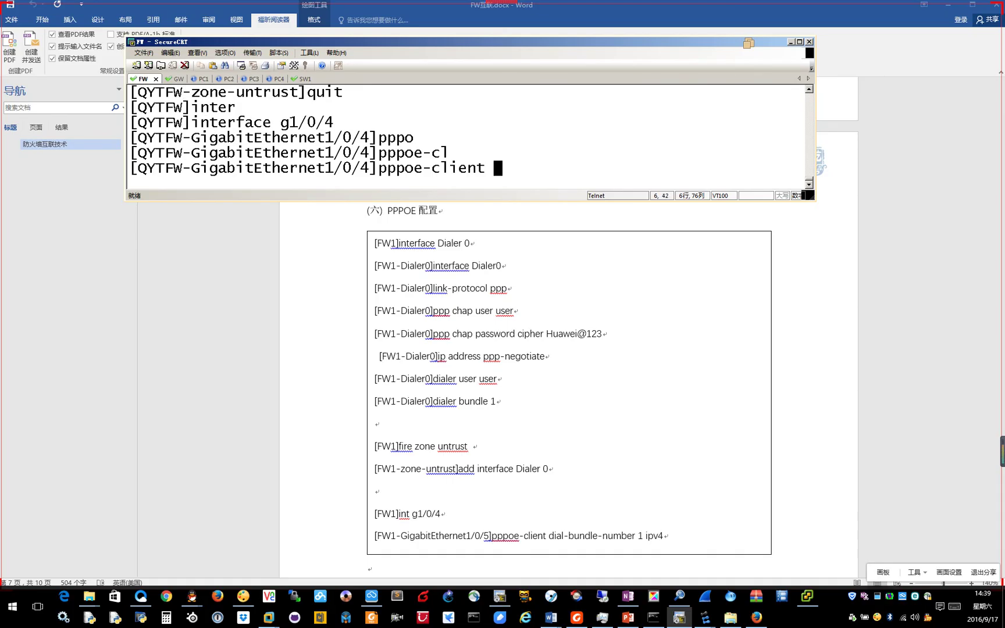
{"action": "type", "text": "di"}
{"action": "key", "text": "Tab"}
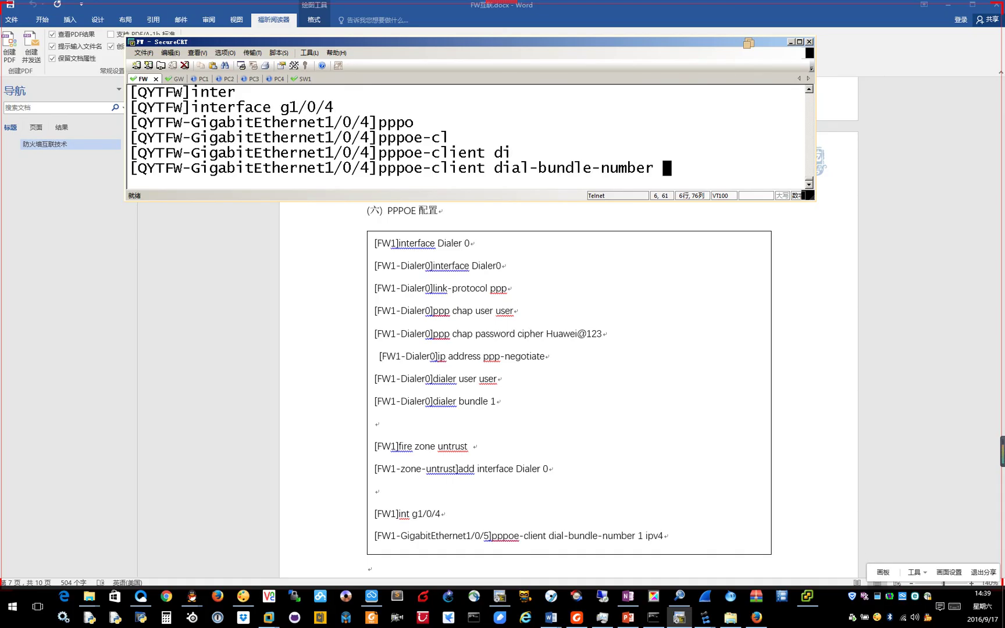
{"action": "type", "text": "1 ipv4"}
{"action": "key", "text": "Return"}
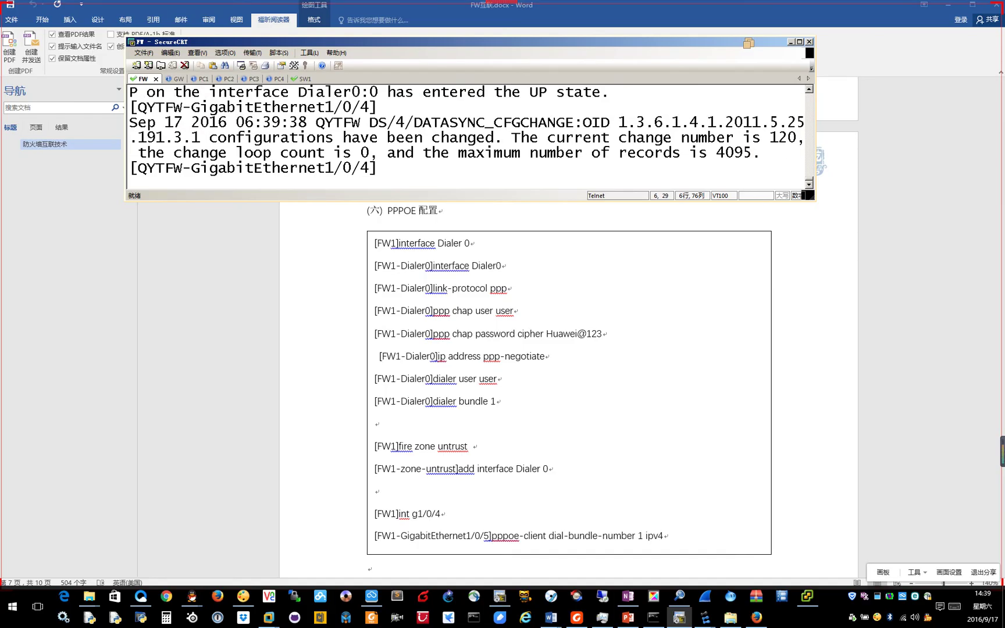
Wait for Dialer0 to come up, then quit back to the QYTFW system view.
{"action": "key", "text": "Return"}
{"action": "key", "text": "Return"}
{"action": "type", "text": "quit"}
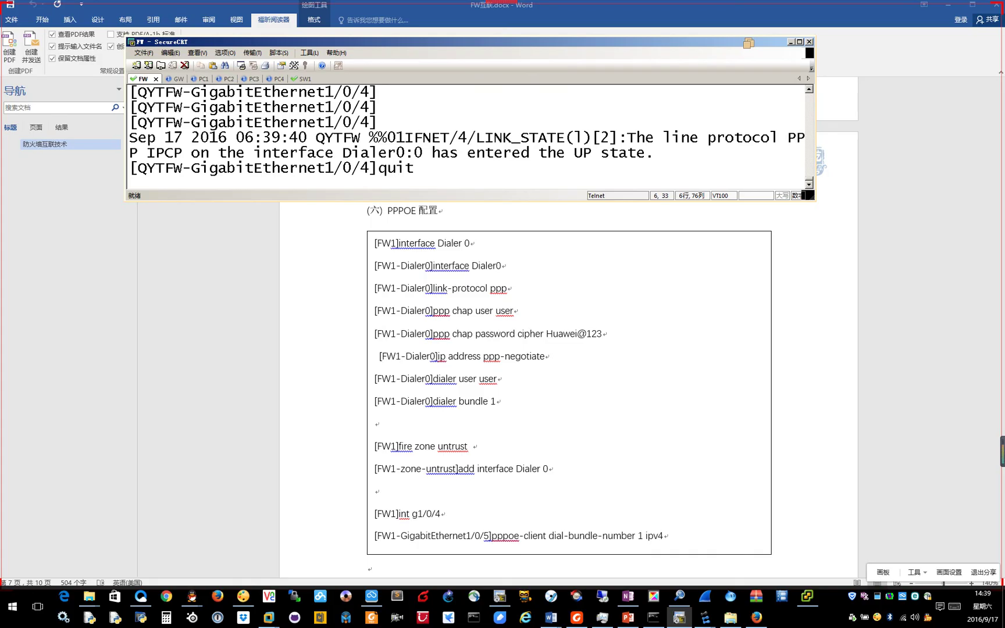
{"action": "key", "text": "Return"}
{"action": "key", "text": "Return"}
{"action": "key", "text": "Return"}
{"action": "type", "text": "di "}
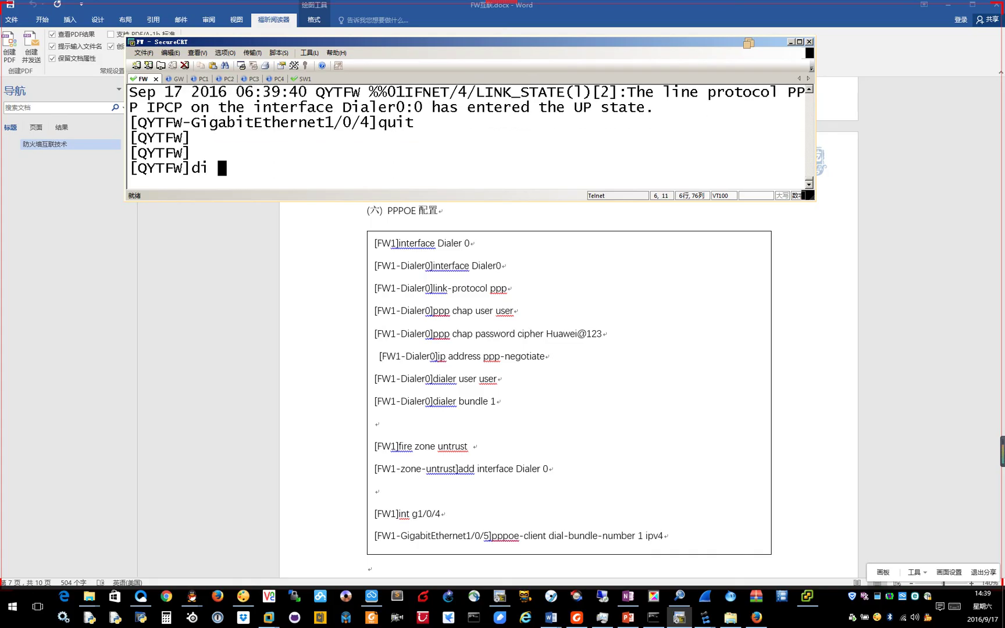
{"action": "type", "text": "ip inter brief"}
Run 'display ip interface brief' and highlight Dialer0's address 61.1.1.254/32.
{"action": "key", "text": "Return"}
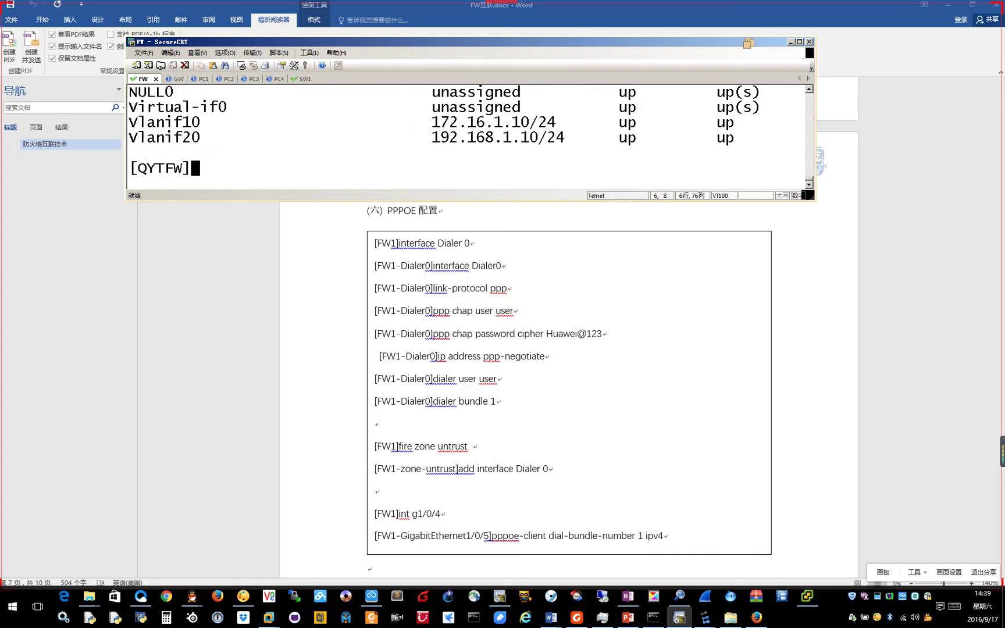
{"action": "scroll", "coordinate": [550, 145], "scroll_direction": "up", "scroll_amount": 5}
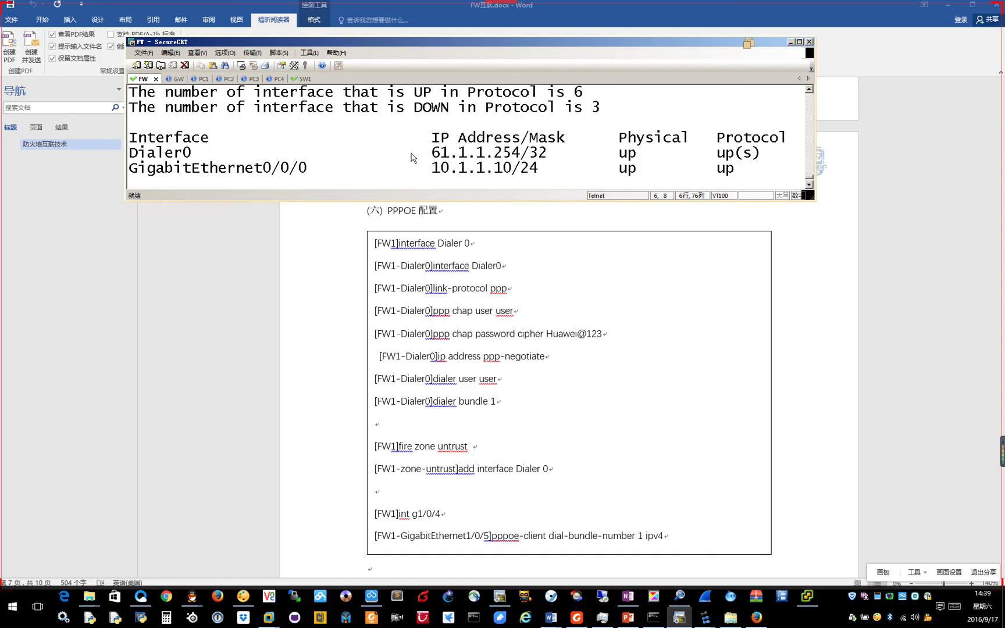
{"action": "left_click_drag", "start_coordinate": [411, 157], "coordinate": [569, 154]}
{"action": "left_click", "coordinate": [567, 153]}
{"action": "left_click_drag", "start_coordinate": [428, 156], "coordinate": [560, 156]}
{"action": "left_click", "coordinate": [558, 155]}
{"action": "left_click_drag", "start_coordinate": [423, 154], "coordinate": [558, 154]}
{"action": "left_click", "coordinate": [558, 154]}
{"action": "left_click_drag", "start_coordinate": [423, 155], "coordinate": [546, 155]}
Highlight the Dialer0 row with its address, then bring the Word lab notes forward.
{"action": "left_click_drag", "start_coordinate": [172, 154], "coordinate": [226, 155]}
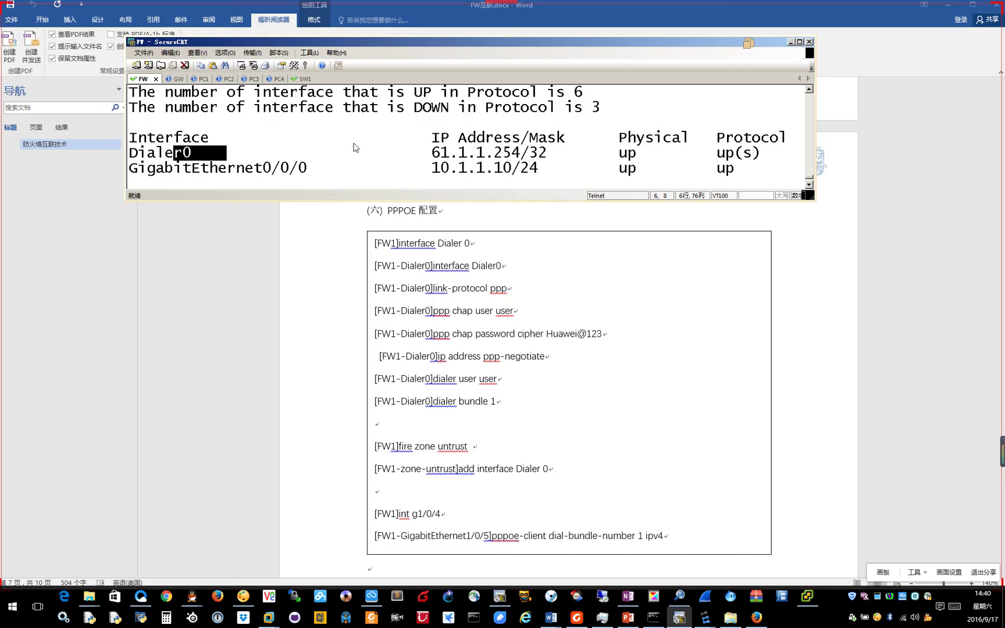
{"action": "scroll", "coordinate": [355, 149], "scroll_direction": "down", "scroll_amount": 3}
{"action": "scroll", "coordinate": [337, 141], "scroll_direction": "up", "scroll_amount": 1}
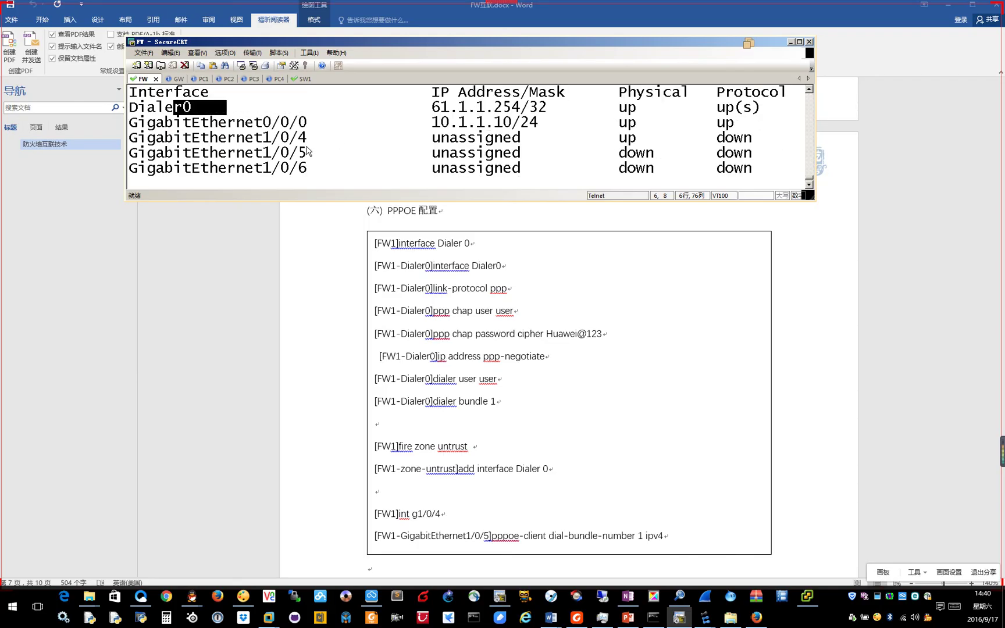
{"action": "left_click_drag", "start_coordinate": [236, 140], "coordinate": [529, 140]}
{"action": "left_click", "coordinate": [313, 139]}
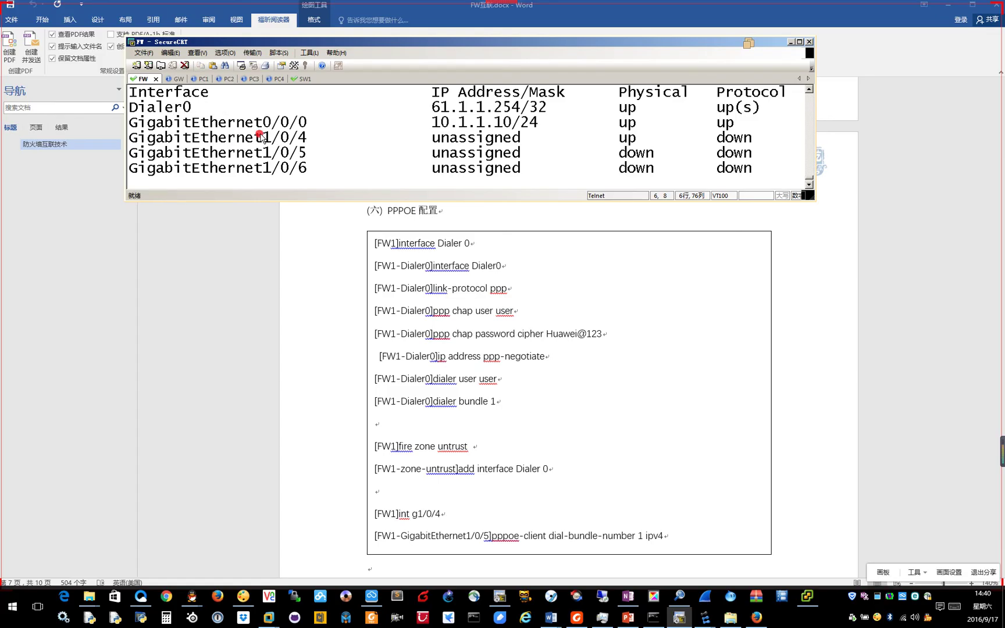
{"action": "left_click_drag", "start_coordinate": [173, 107], "coordinate": [476, 107]}
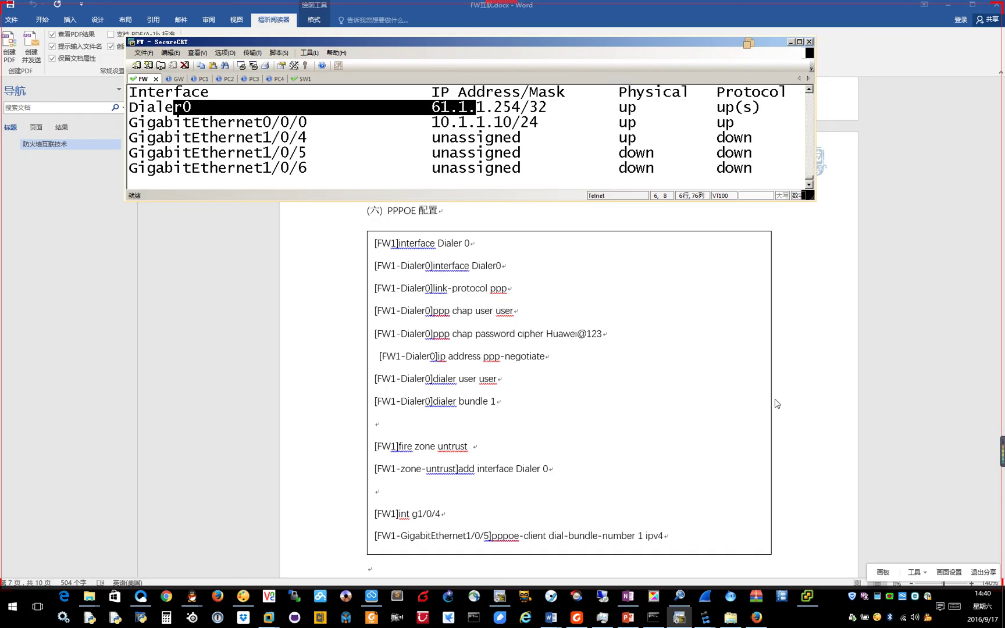
{"action": "left_click", "coordinate": [812, 402]}
{"action": "scroll", "coordinate": [821, 409], "scroll_direction": "down", "scroll_amount": 5}
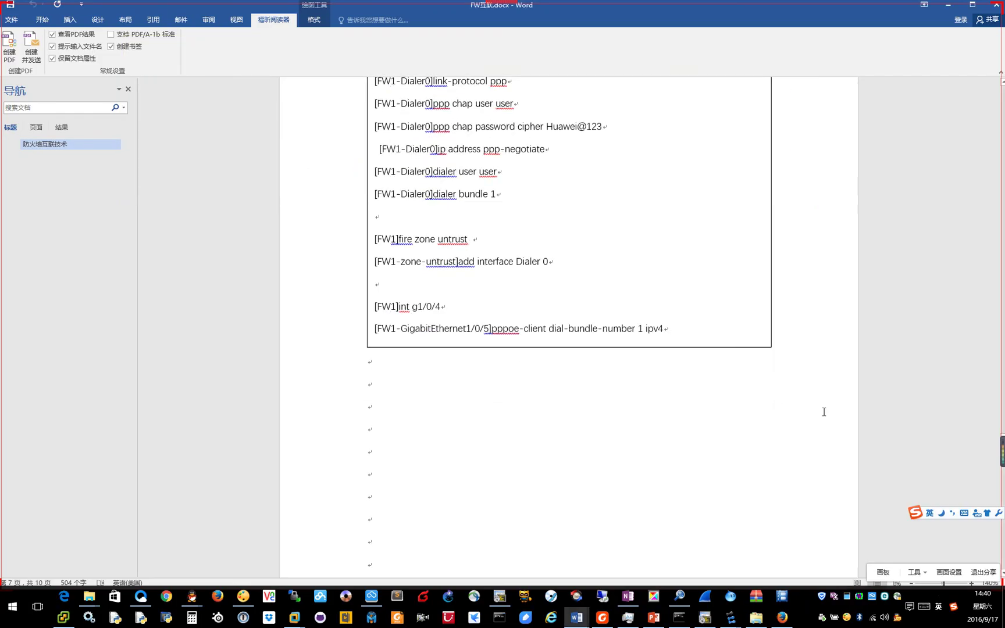
Review the R1 configuration in FW互联.docx, then return to a fresh firewall prompt.
{"action": "scroll", "coordinate": [822, 414], "scroll_direction": "down", "scroll_amount": 10}
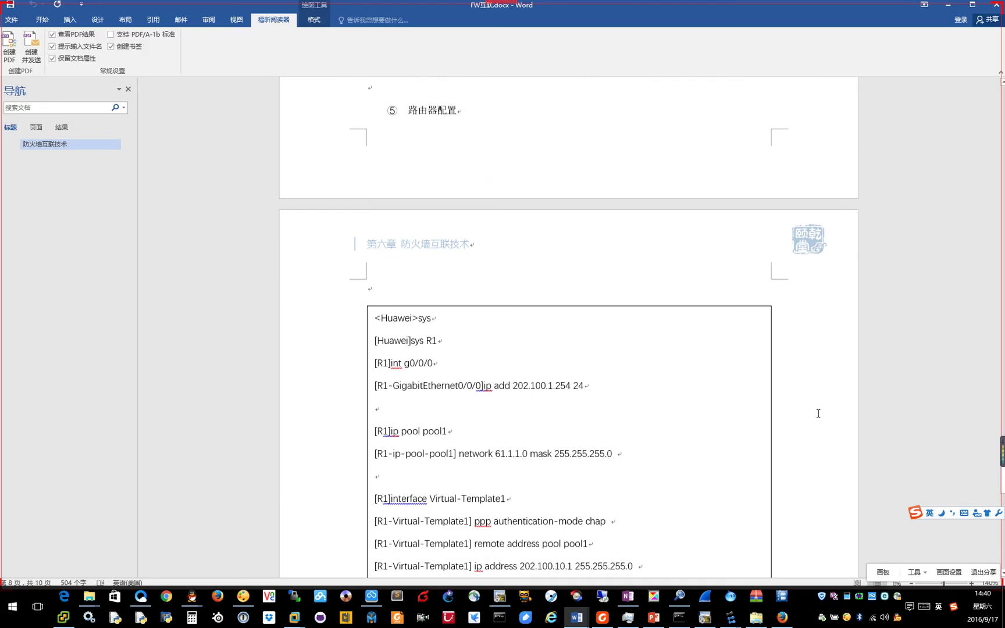
{"action": "scroll", "coordinate": [818, 413], "scroll_direction": "up", "scroll_amount": 5}
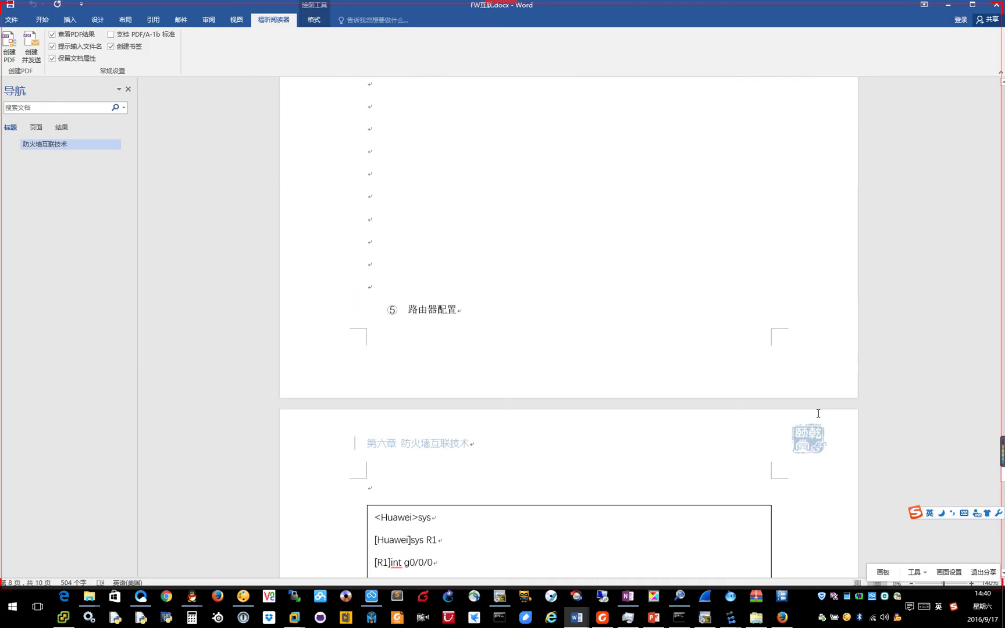
{"action": "scroll", "coordinate": [818, 414], "scroll_direction": "down", "scroll_amount": 8}
{"action": "scroll", "coordinate": [818, 413], "scroll_direction": "down", "scroll_amount": 5}
{"action": "scroll", "coordinate": [818, 413], "scroll_direction": "up", "scroll_amount": 8}
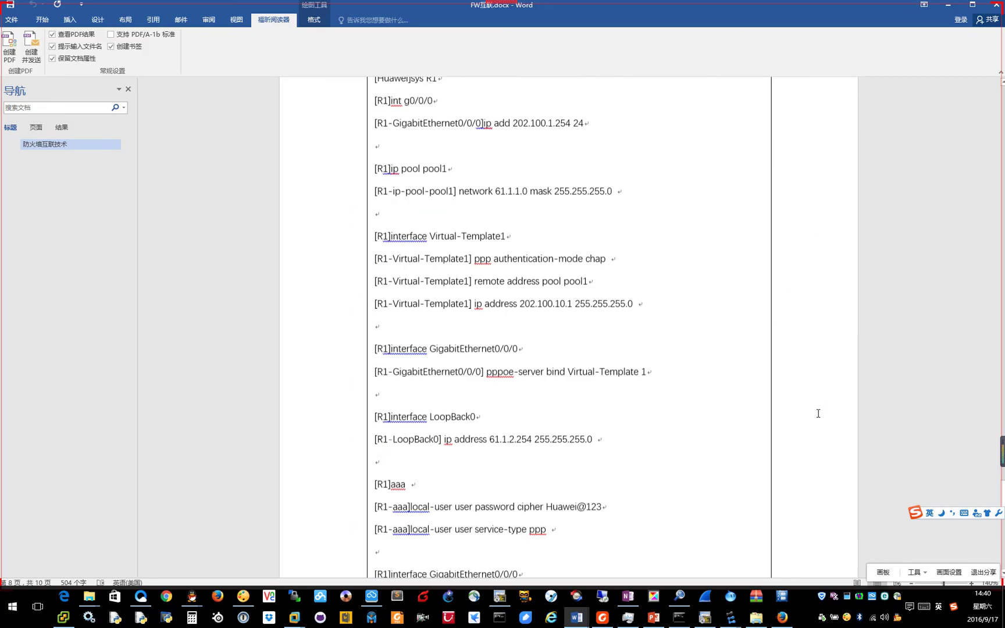
{"action": "scroll", "coordinate": [818, 413], "scroll_direction": "up", "scroll_amount": 8}
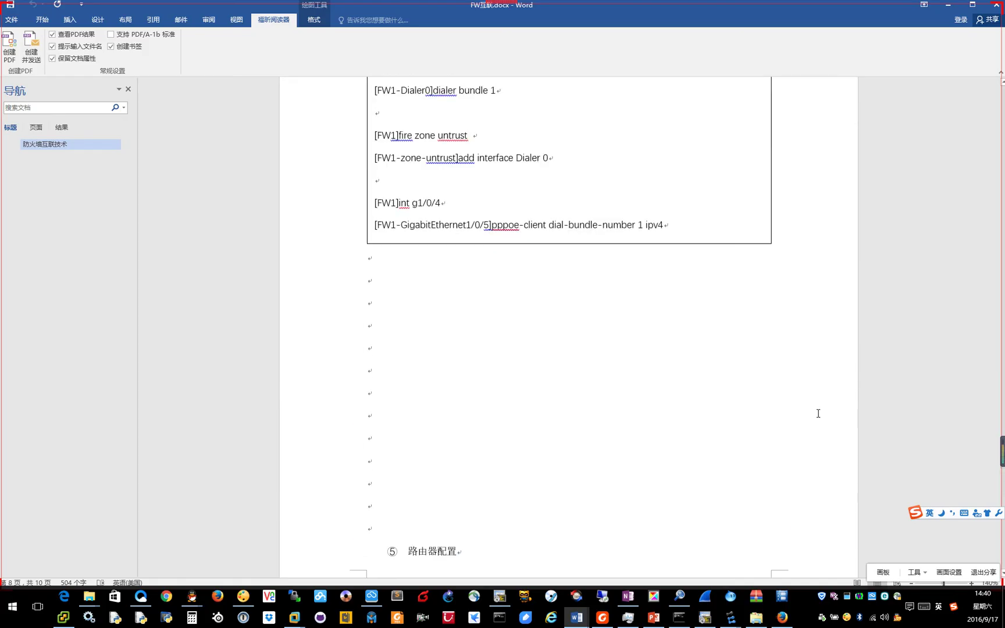
{"action": "scroll", "coordinate": [818, 416], "scroll_direction": "down", "scroll_amount": 4}
{"action": "scroll", "coordinate": [818, 416], "scroll_direction": "down", "scroll_amount": 4}
{"action": "scroll", "coordinate": [818, 414], "scroll_direction": "up", "scroll_amount": 1}
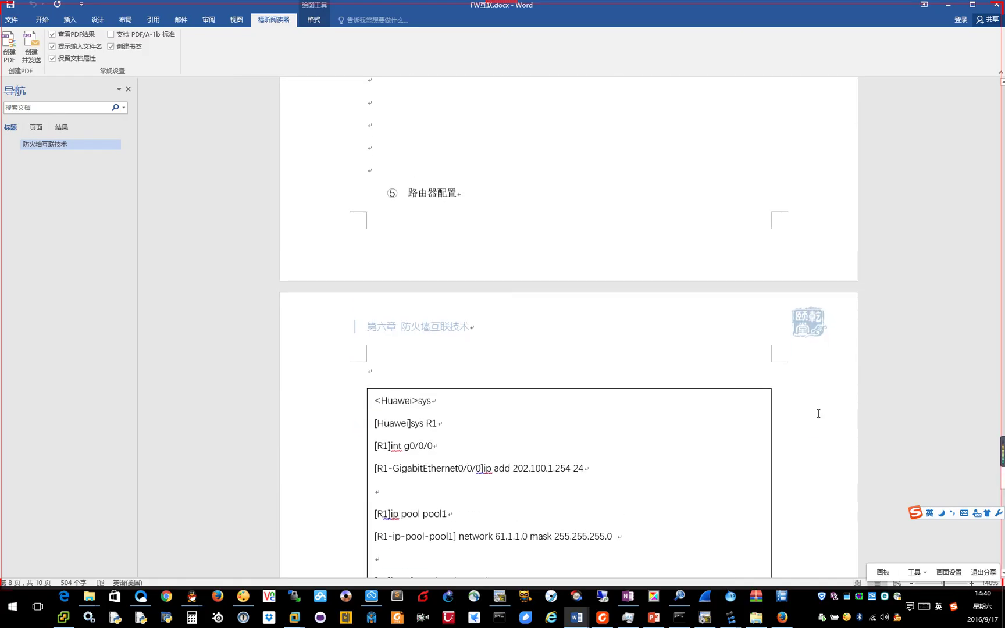
{"action": "scroll", "coordinate": [818, 413], "scroll_direction": "down", "scroll_amount": 2}
{"action": "scroll", "coordinate": [818, 414], "scroll_direction": "down", "scroll_amount": 3}
{"action": "scroll", "coordinate": [818, 414], "scroll_direction": "up", "scroll_amount": 6}
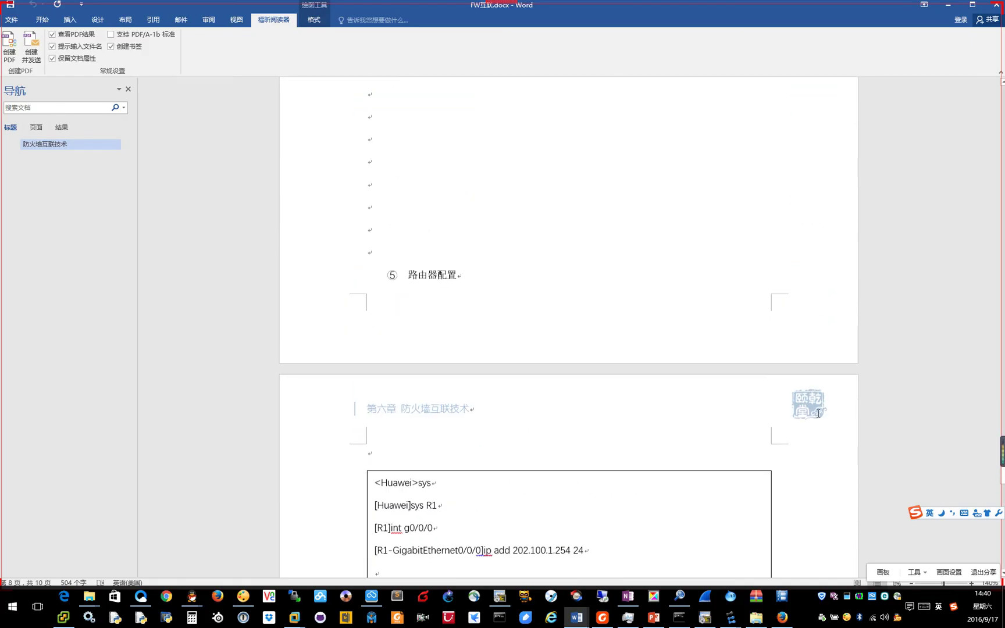
{"action": "key", "text": "alt+Tab"}
{"action": "key", "text": "Return"}
{"action": "key", "text": "Return"}
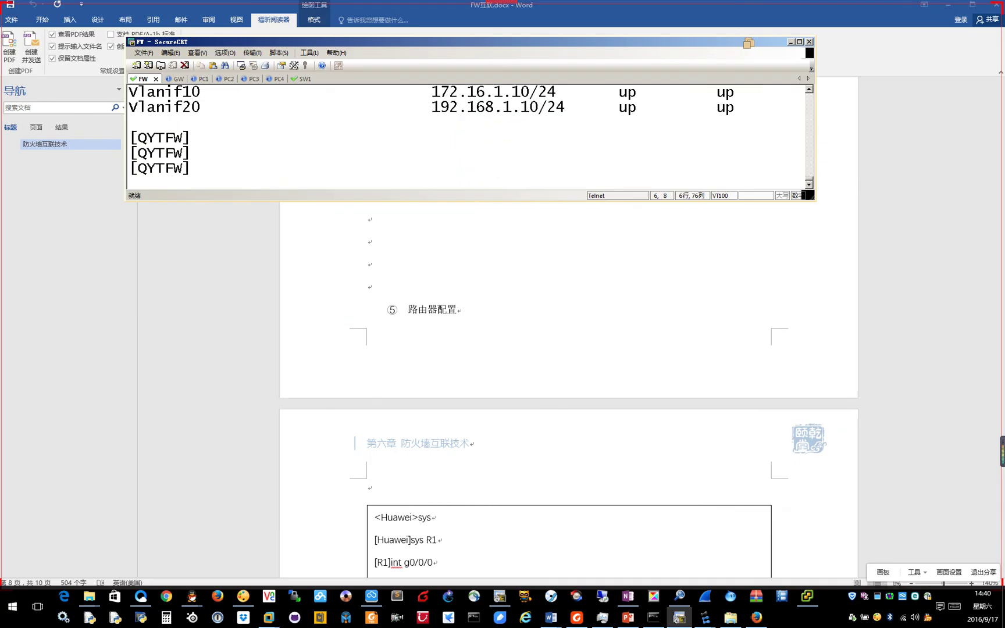
Add the default route 'ip route-static 0.0.0.0 0.0.0.0 Dialer 0' on the firewall.
{"action": "type", "text": "ip route-"}
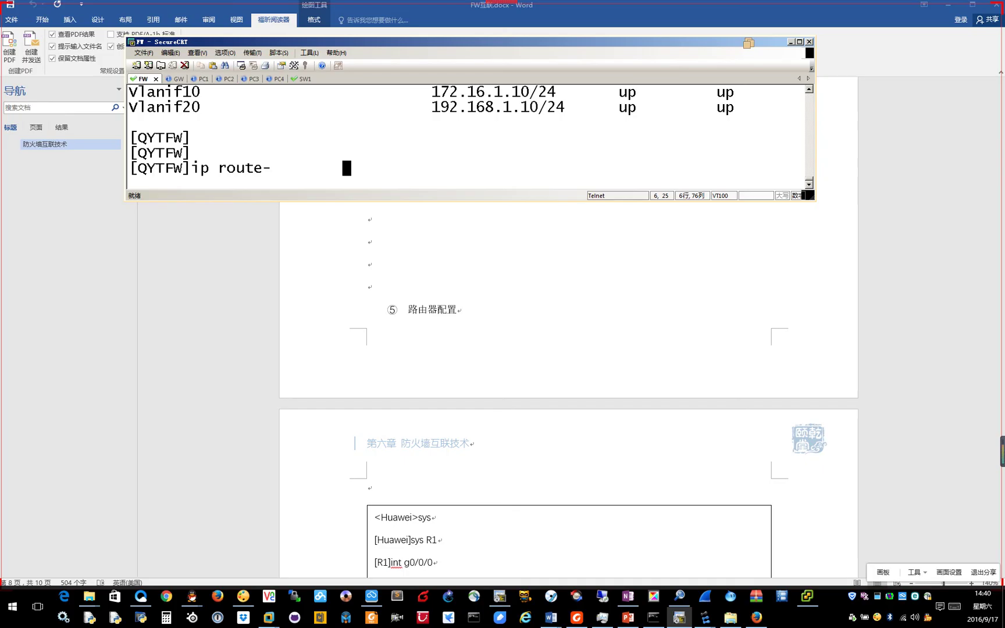
{"action": "key", "text": "Tab"}
{"action": "type", "text": "0.0.0.0 "}
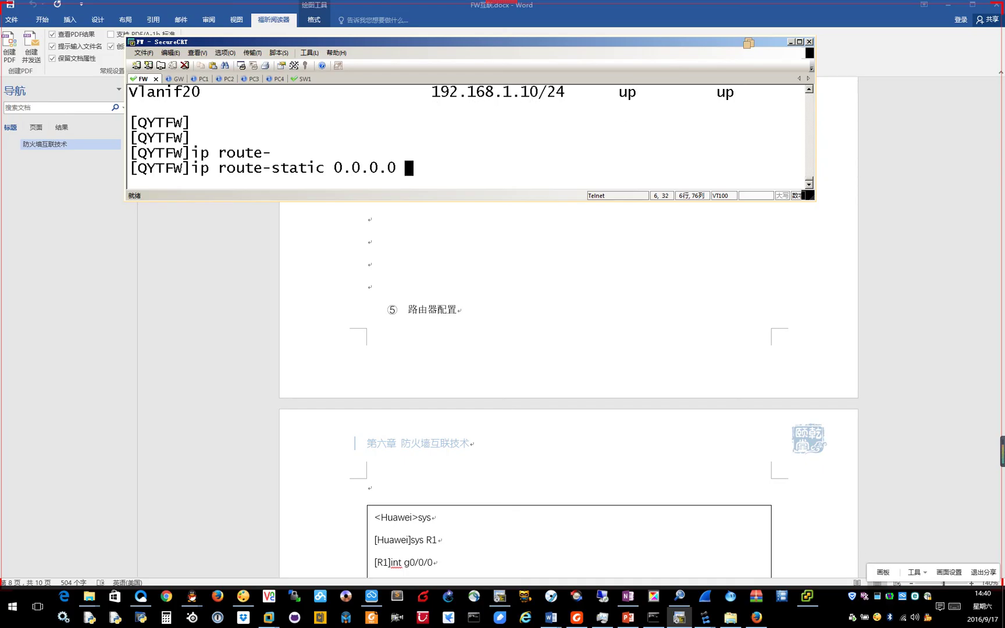
{"action": "type", "text": "0.0.0.0 di"}
{"action": "key", "text": "Tab"}
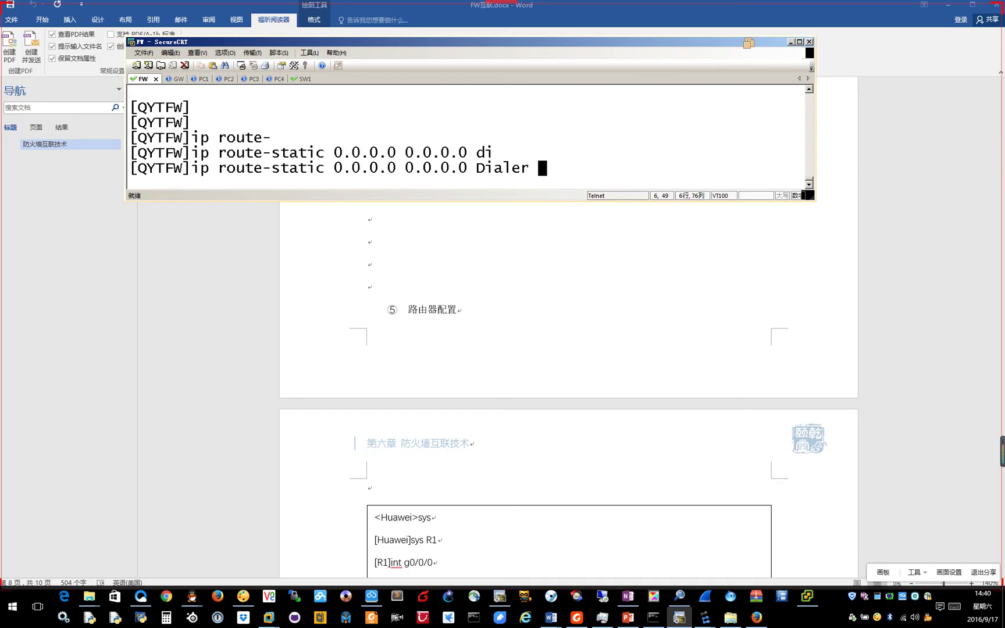
{"action": "type", "text": "0"}
{"action": "key", "text": "Return"}
{"action": "key", "text": "Return"}
{"action": "key", "text": "Return"}
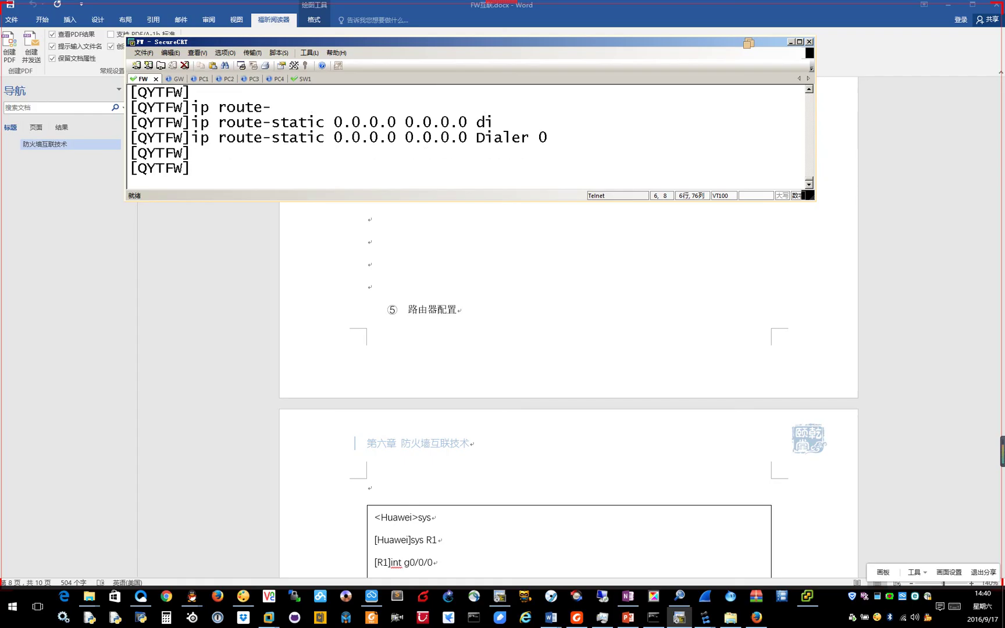
Display the routing table and highlight the 0.0.0.0/0 static route via Dialer0.
{"action": "type", "text": "dis"}
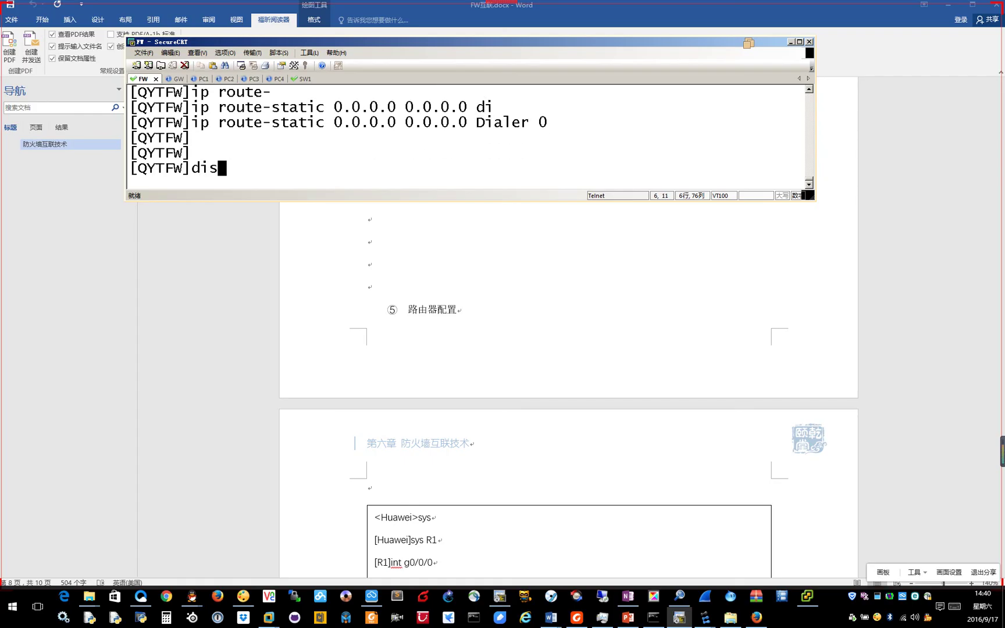
{"action": "type", "text": " ip route s"}
{"action": "key", "text": "BackSpace"}
{"action": "key", "text": "BackSpace"}
{"action": "key", "text": "BackSpace"}
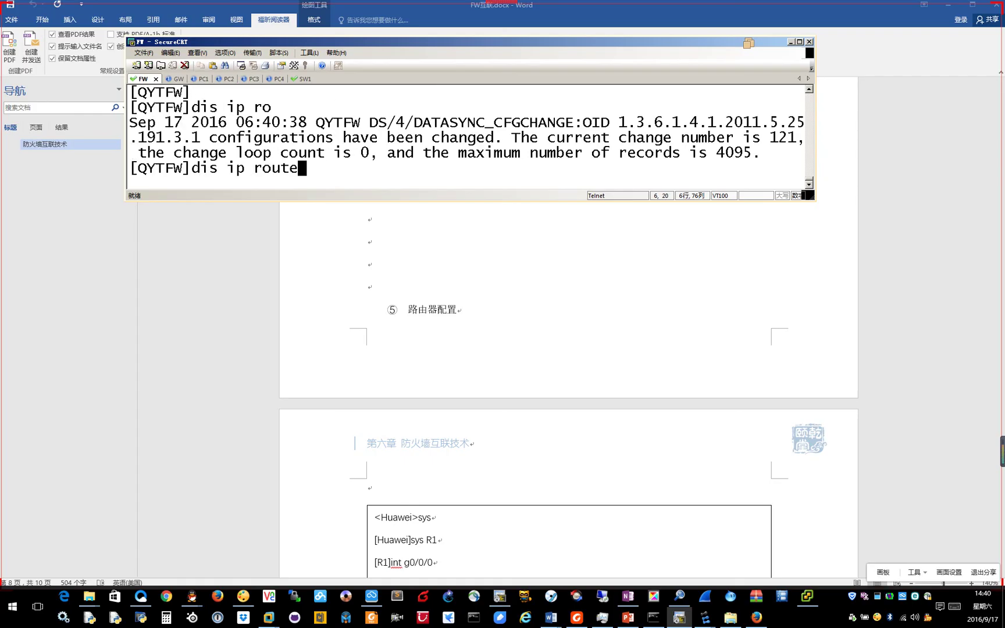
{"action": "type", "text": "e"}
{"action": "key", "text": "BackSpace"}
{"action": "key", "text": "Tab"}
{"action": "key", "text": "Return"}
{"action": "scroll", "coordinate": [449, 169], "scroll_direction": "up", "scroll_amount": 4}
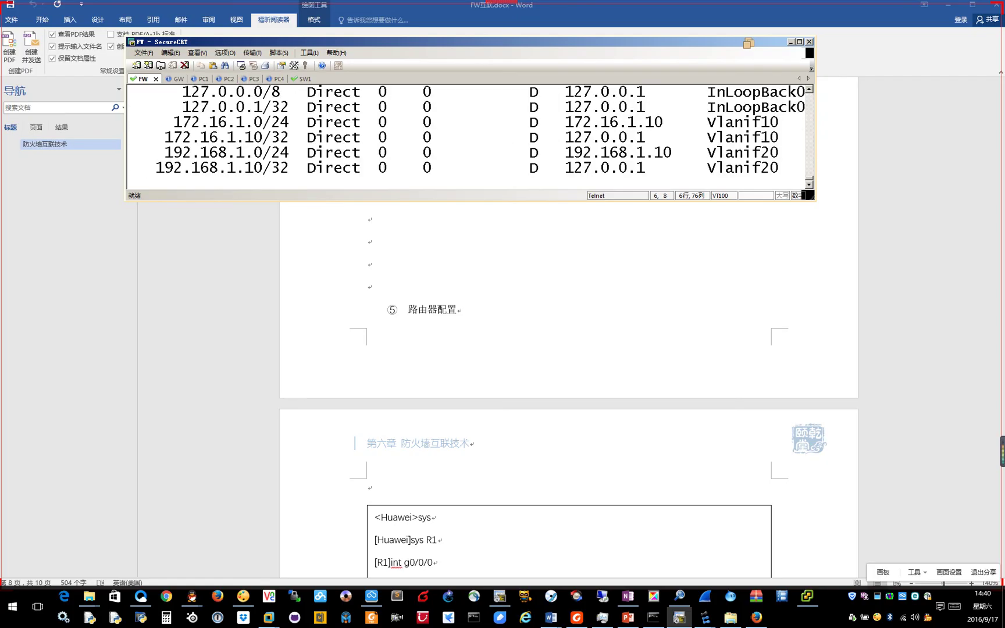
{"action": "scroll", "coordinate": [449, 169], "scroll_direction": "down", "scroll_amount": 2}
{"action": "left_click_drag", "start_coordinate": [277, 109], "coordinate": [769, 111]}
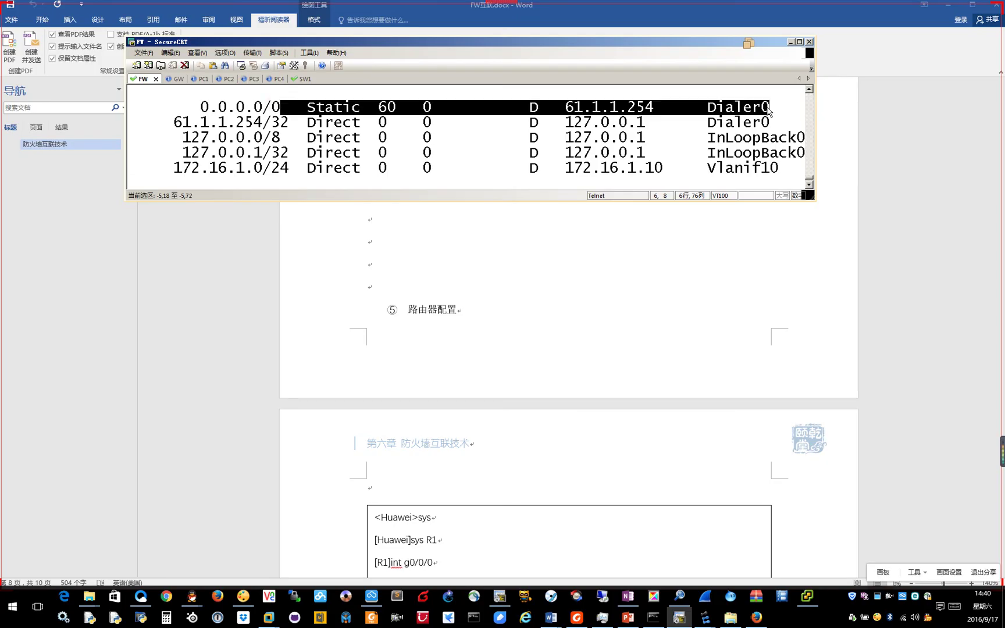
Check the Word lab notes, then return to the firewall terminal.
{"action": "left_click", "coordinate": [870, 270]}
{"action": "scroll", "coordinate": [872, 273], "scroll_direction": "down", "scroll_amount": 6}
{"action": "scroll", "coordinate": [881, 319], "scroll_direction": "down", "scroll_amount": 10}
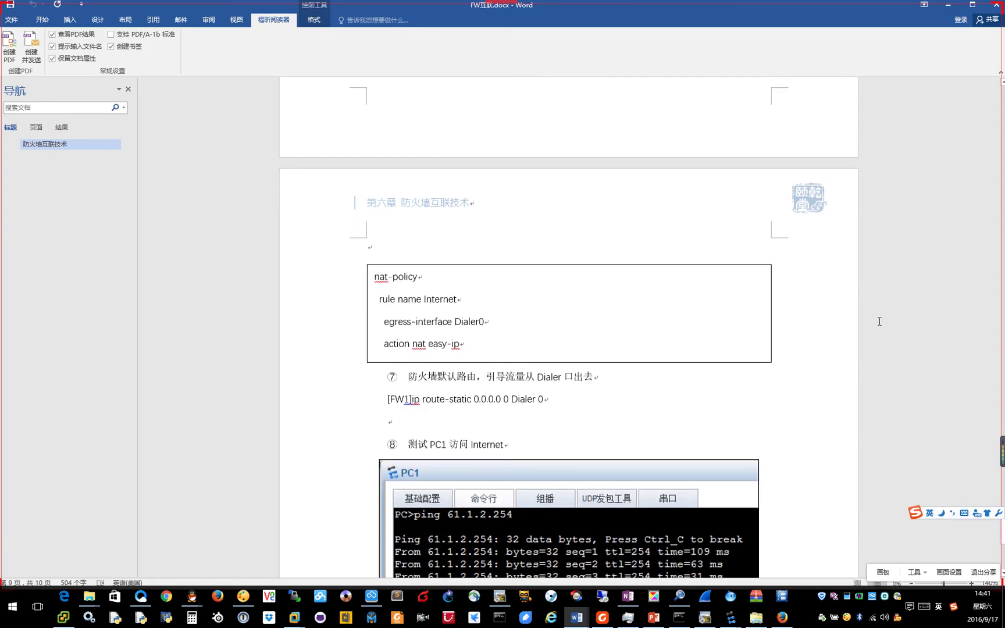
{"action": "key", "text": "alt+Tab"}
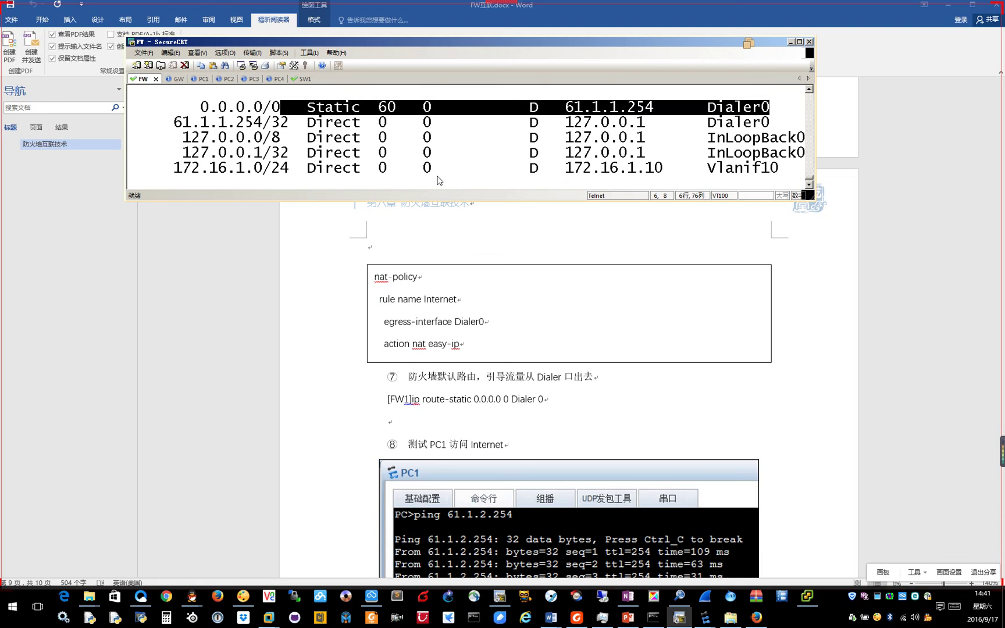
Enter the nat-policy view and open the NAT rule named Internet.
{"action": "scroll", "coordinate": [431, 168], "scroll_direction": "down", "scroll_amount": 2}
{"action": "key", "text": "Return"}
{"action": "key", "text": "Return"}
{"action": "key", "text": "Return"}
{"action": "type", "text": "n"}
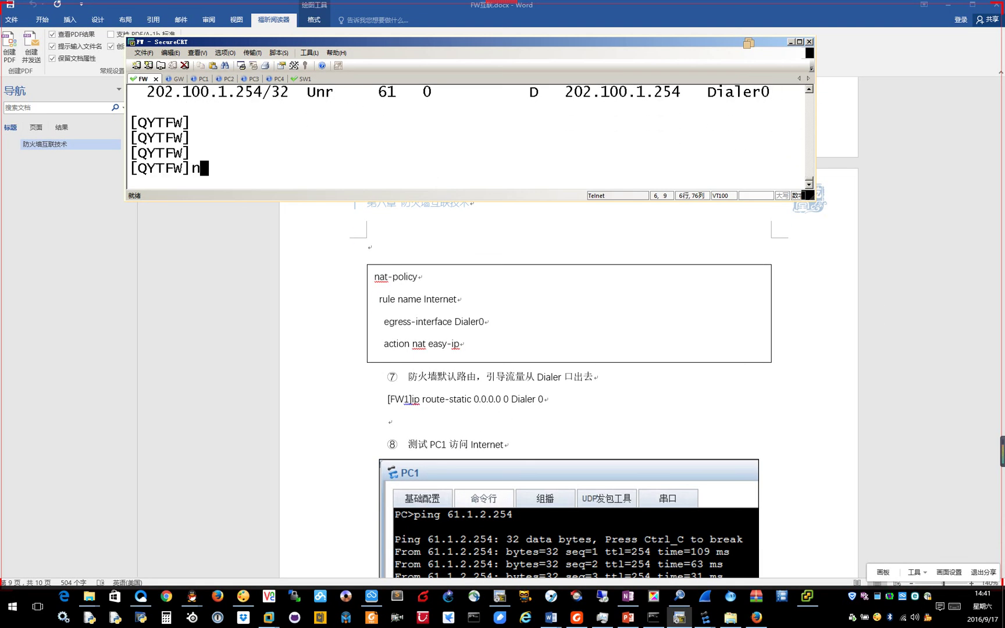
{"action": "type", "text": "at-pol"}
{"action": "key", "text": "Tab"}
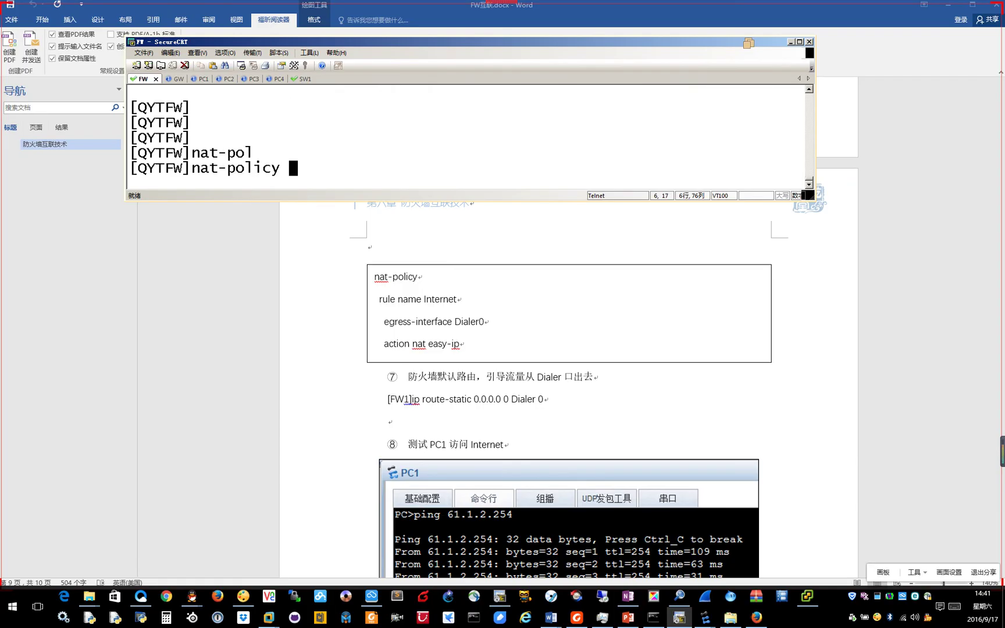
{"action": "key", "text": "Return"}
{"action": "type", "text": "ru"}
{"action": "key", "text": "Tab"}
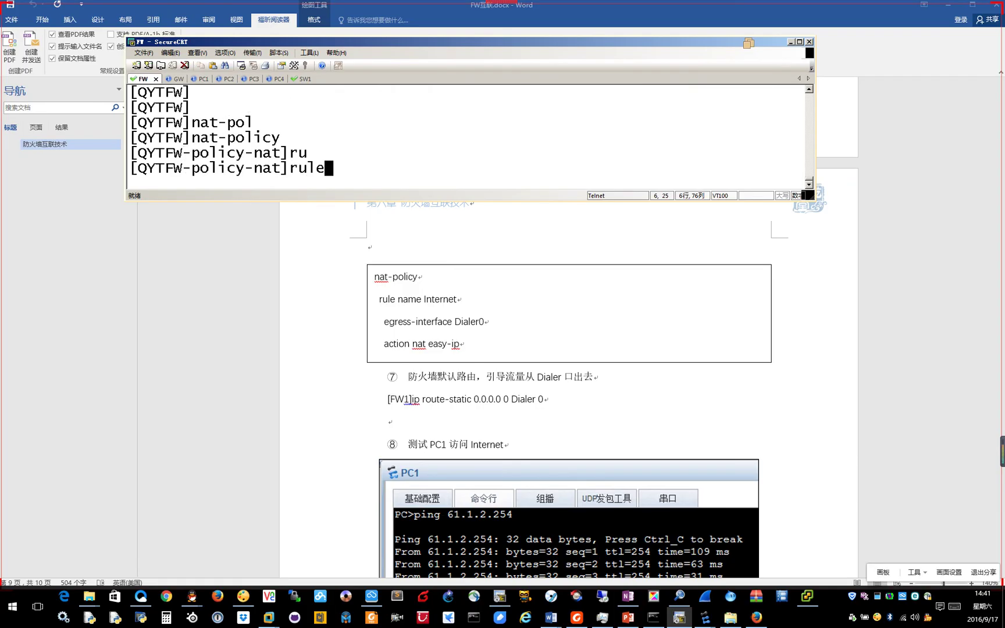
{"action": "type", "text": "na"}
{"action": "key", "text": "Tab"}
{"action": "type", "text": "ernet"}
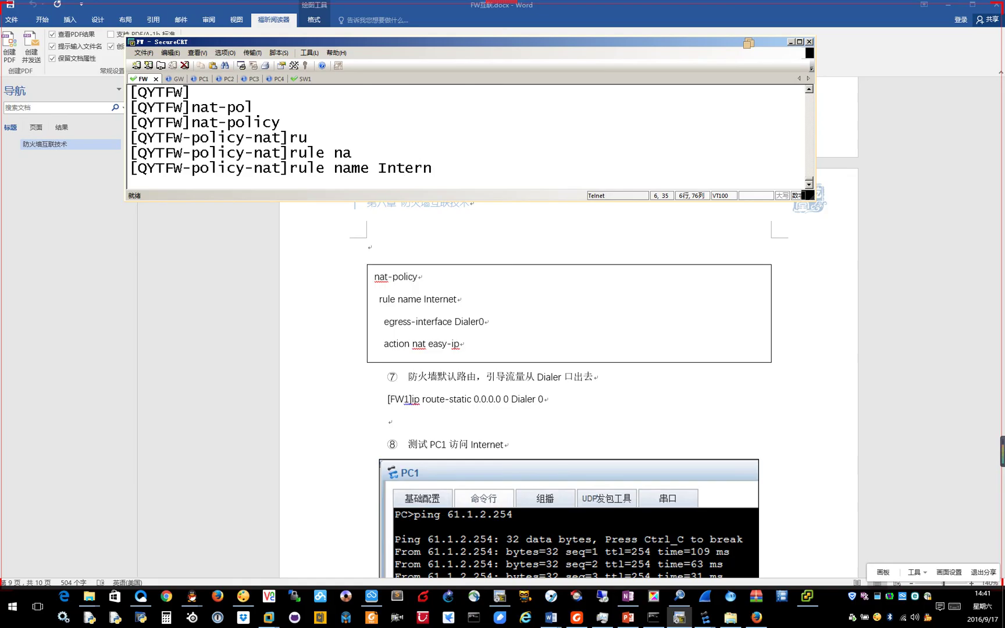
{"action": "key", "text": "Return"}
Set the Internet rule's egress-interface to Dialer 0.
{"action": "type", "text": "e"}
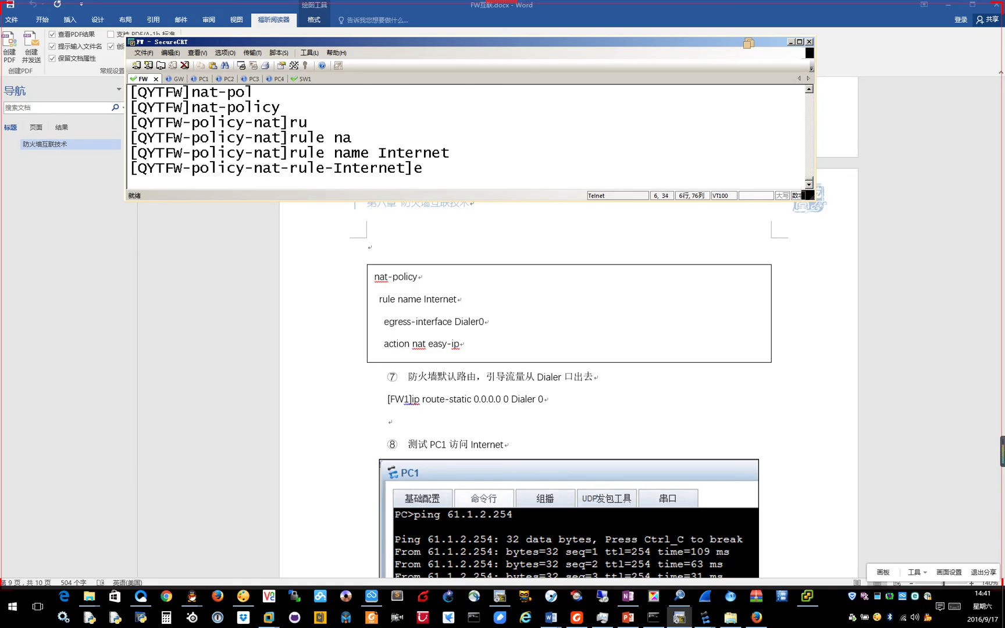
{"action": "key", "text": "Tab"}
{"action": "key", "text": "BackSpace"}
{"action": "key", "text": "BackSpace"}
{"action": "key", "text": "BackSpace"}
{"action": "key", "text": "BackSpace"}
{"action": "key", "text": "BackSpace"}
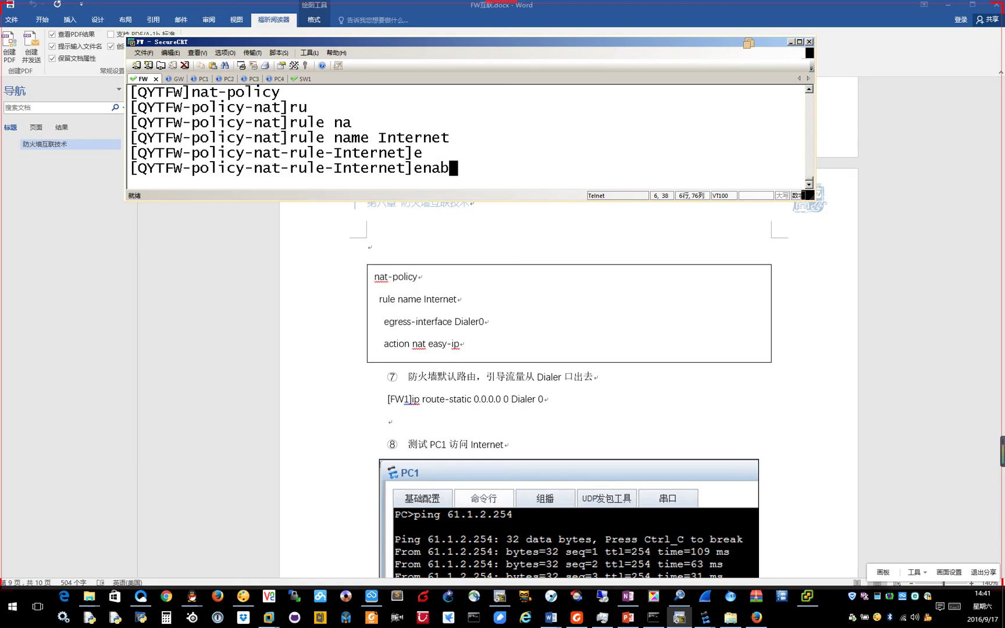
{"action": "type", "text": "g"}
{"action": "key", "text": "Tab"}
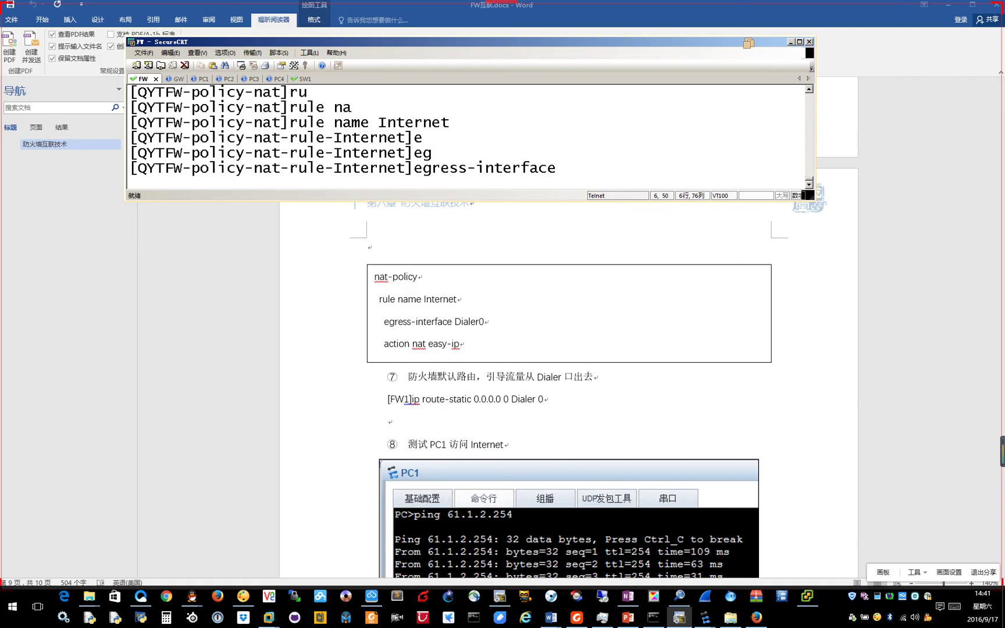
{"action": "type", "text": "di"}
{"action": "key", "text": "Tab"}
{"action": "type", "text": "0"}
{"action": "key", "text": "Return"}
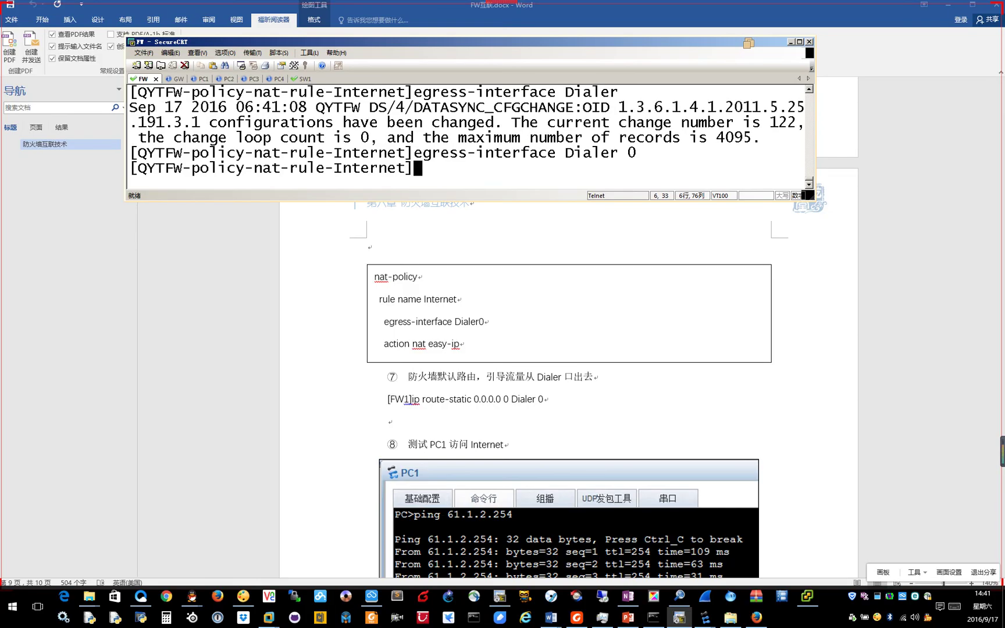
Apply 'action nat easy-ip' to the Internet rule.
{"action": "type", "text": "ac"}
{"action": "key", "text": "Tab"}
{"action": "key", "text": "Tab"}
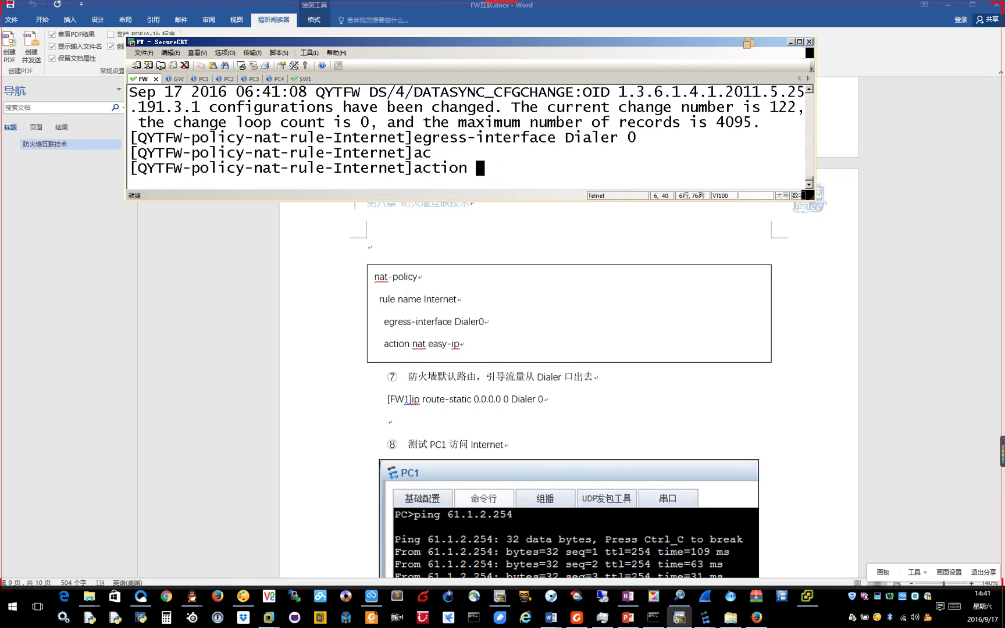
{"action": "type", "text": "nat es"}
{"action": "key", "text": "BackSpace"}
{"action": "type", "text": "a"}
{"action": "key", "text": "Tab"}
{"action": "key", "text": "Return"}
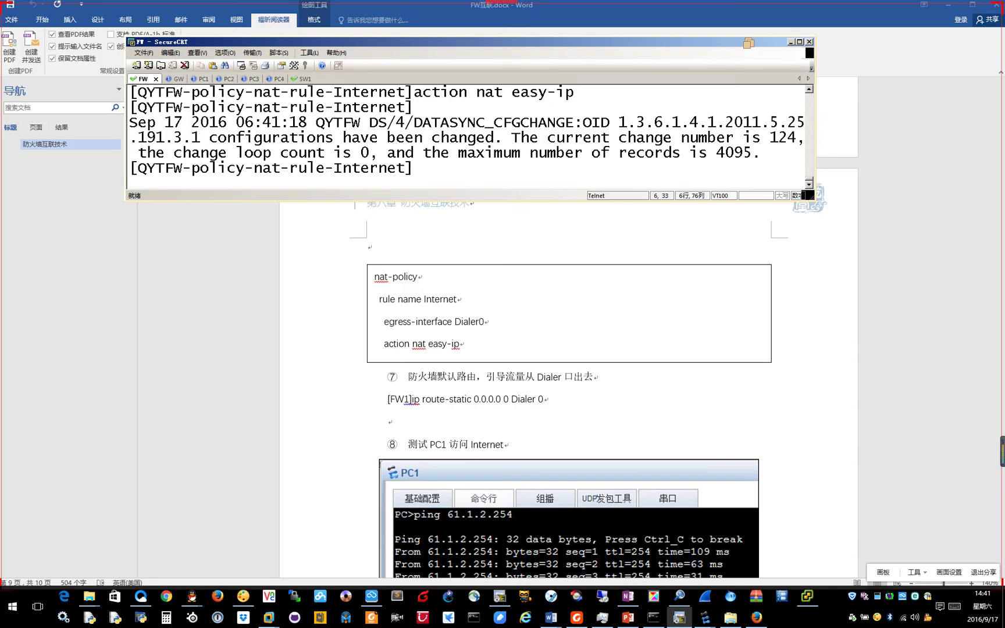
Quit twice back to [QYTFW] and bring the lab document to the front.
{"action": "type", "text": "quit"}
{"action": "key", "text": "Return"}
{"action": "type", "text": "quit"}
{"action": "key", "text": "Return"}
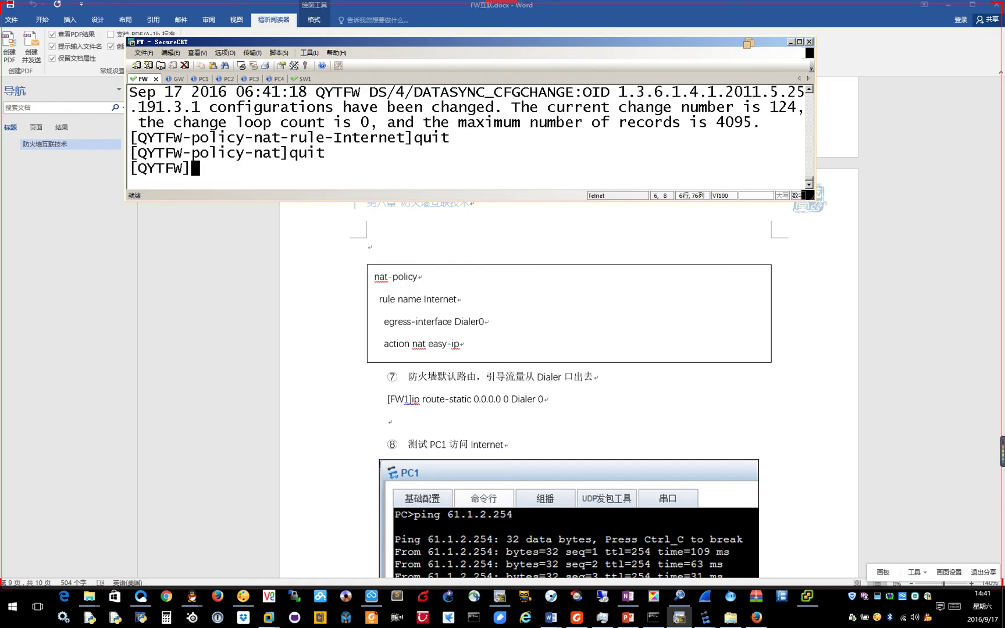
{"action": "left_click", "coordinate": [876, 387]}
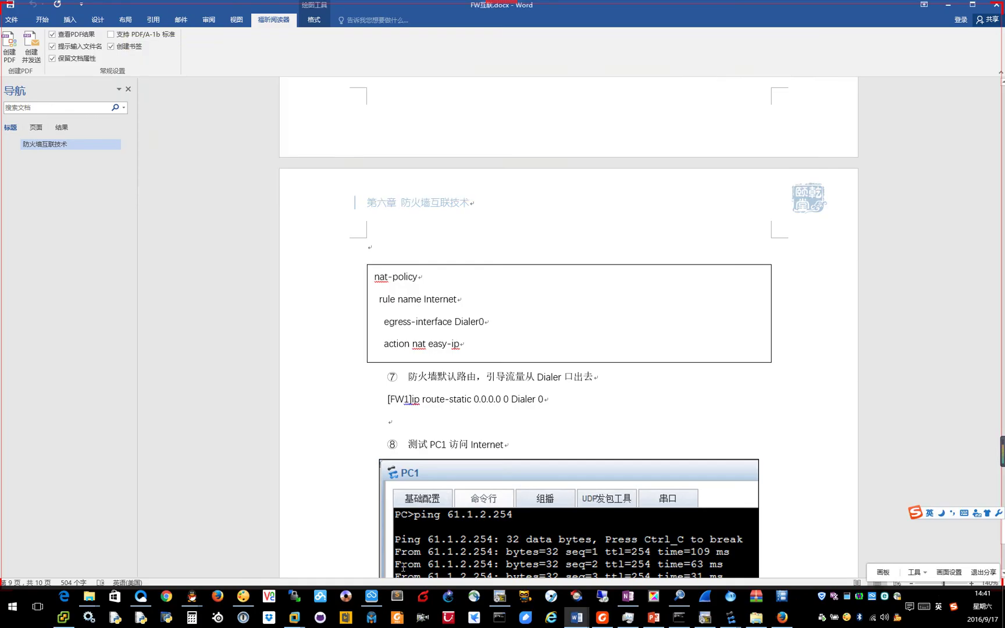
Log in to the USG6000V web UI with the admin account and its password.
{"action": "scroll", "coordinate": [611, 414], "scroll_direction": "down", "scroll_amount": 8}
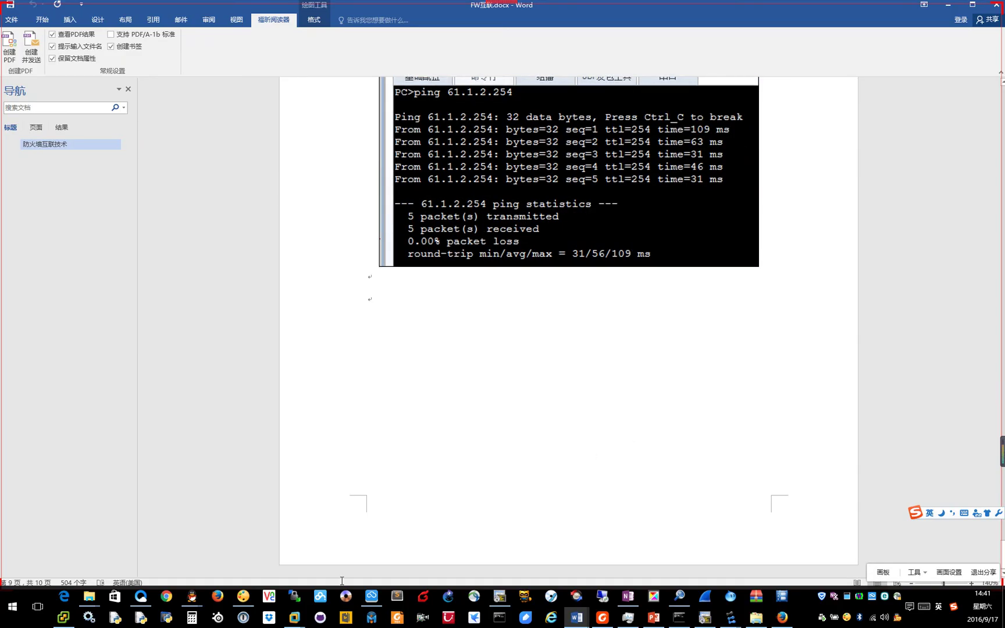
{"action": "left_click", "coordinate": [782, 620]}
{"action": "type", "text": "a"}
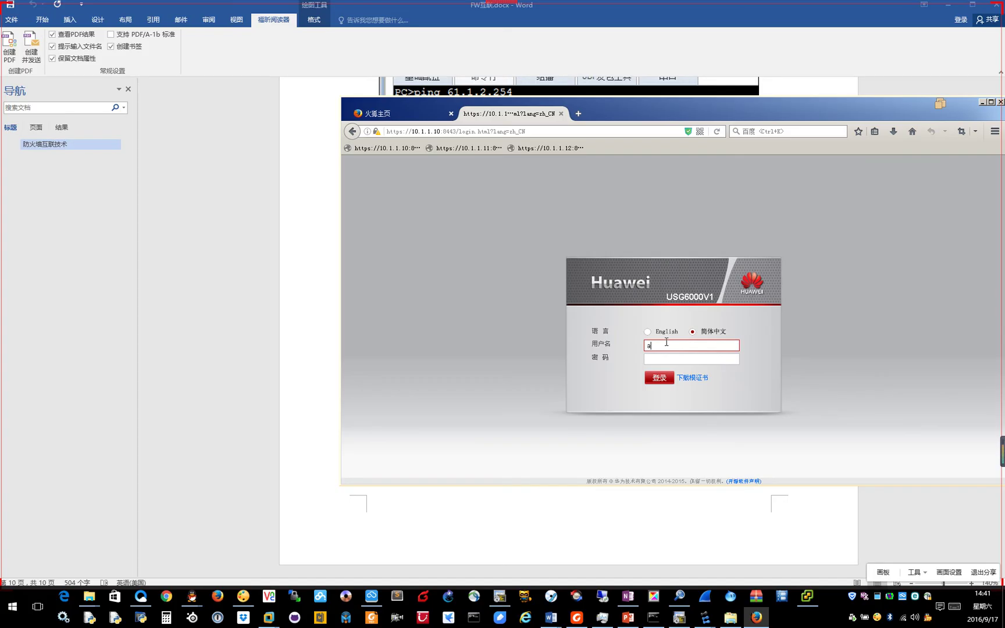
{"action": "type", "text": "dmin"}
{"action": "key", "text": "Tab"}
{"action": "type", "text": "Admin@123"}
{"action": "key", "text": "Return"}
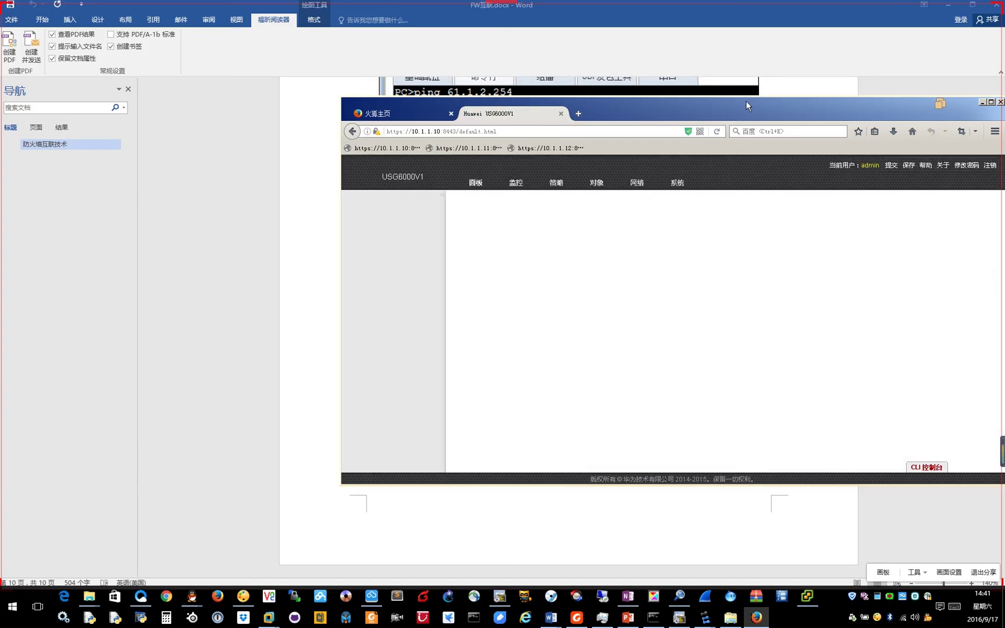
{"action": "left_click_drag", "start_coordinate": [745, 100], "coordinate": [600, 103]}
Create security policy Internet_policy with destination zone untrust and save it.
{"action": "left_click", "coordinate": [419, 178]}
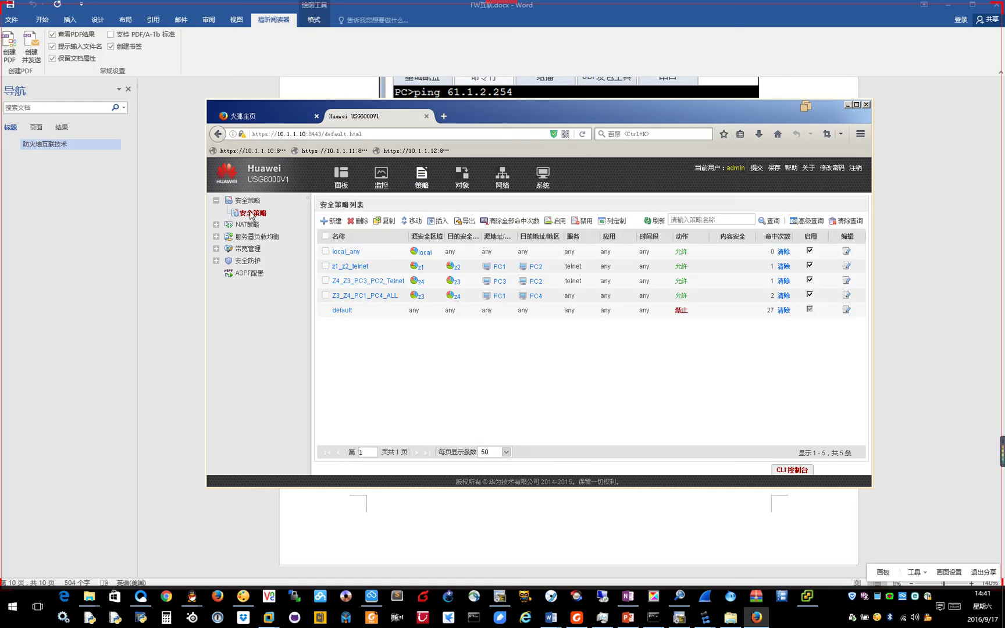
{"action": "left_click", "coordinate": [329, 220]}
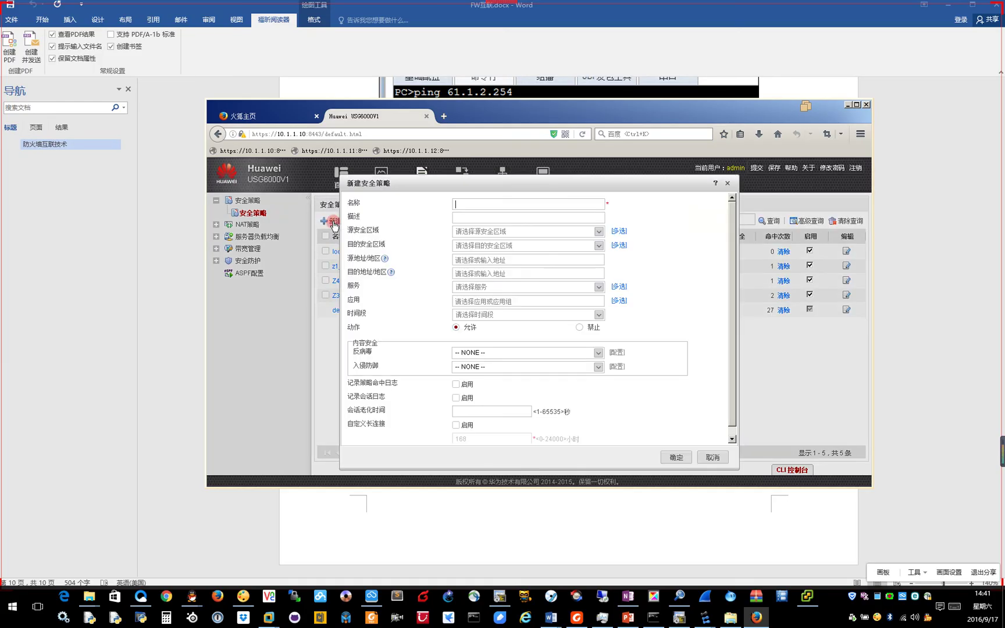
{"action": "left_click", "coordinate": [469, 203]}
{"action": "type", "text": "Internet_policy"}
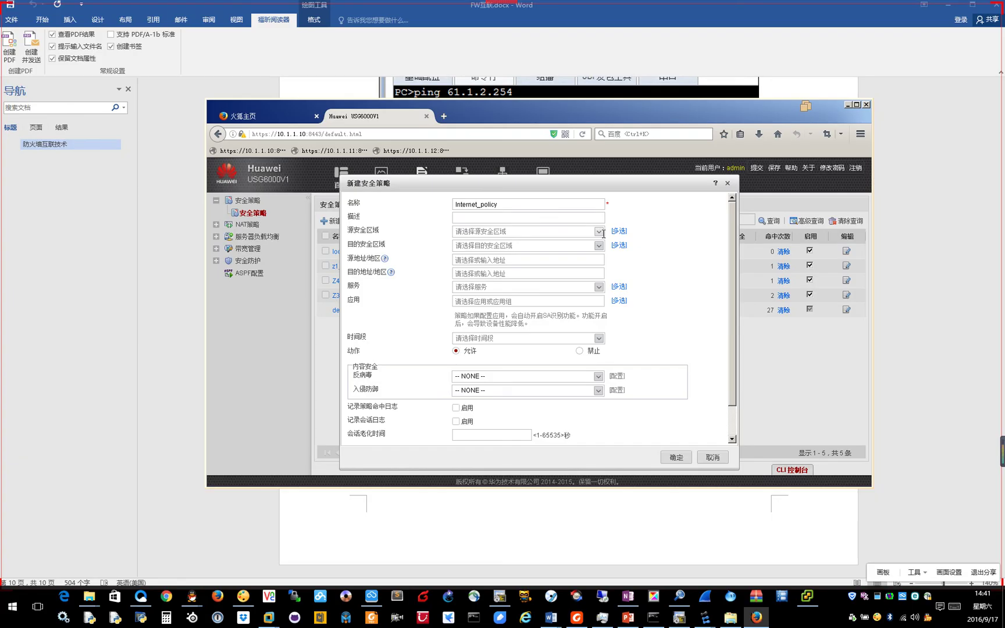
{"action": "left_click", "coordinate": [598, 245]}
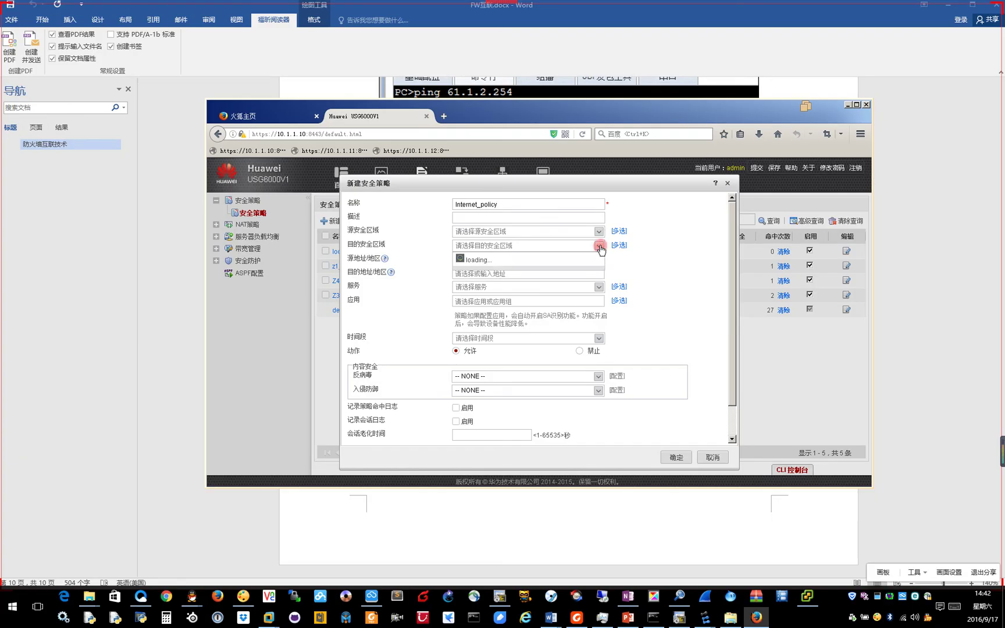
{"action": "left_click", "coordinate": [591, 283]}
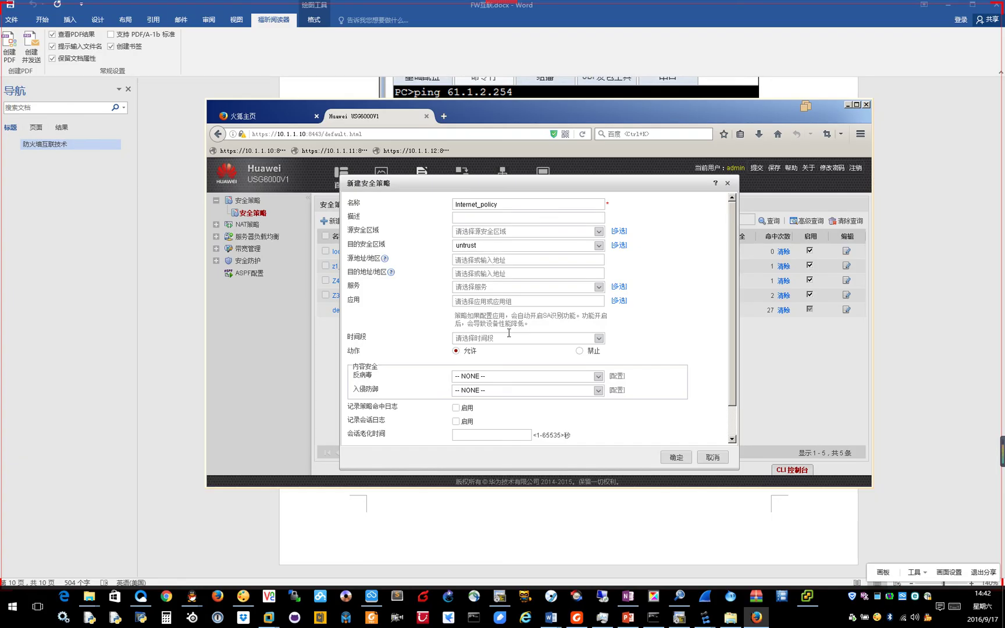
{"action": "left_click", "coordinate": [675, 458]}
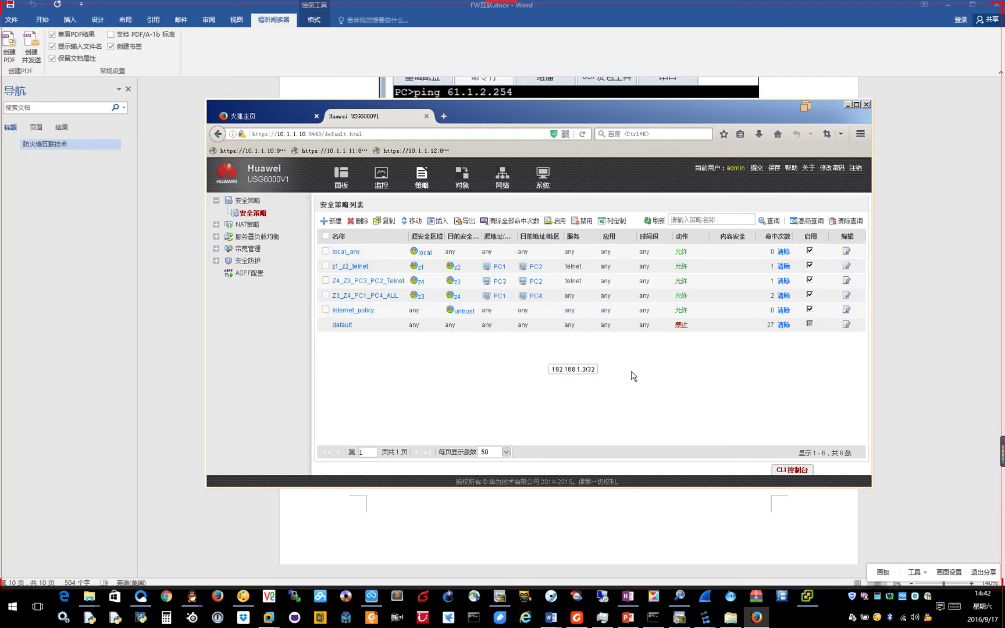
{"action": "left_click", "coordinate": [847, 105]}
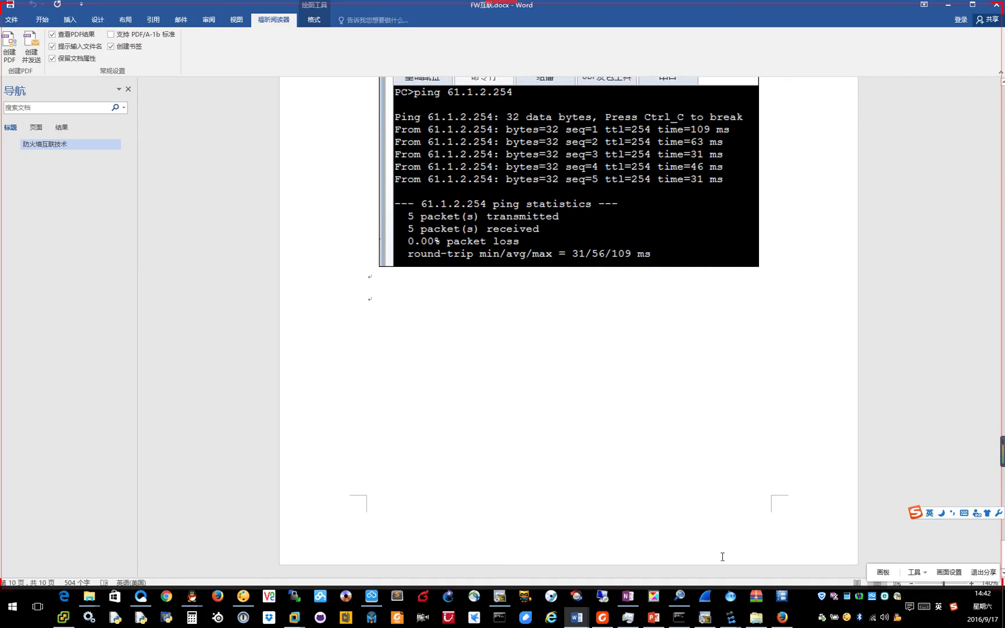
Open PC1's console in eNSP and try 'telnet 61.1.2.254' from system view.
{"action": "mouse_move", "coordinate": [730, 617]}
{"action": "left_click", "coordinate": [672, 581]}
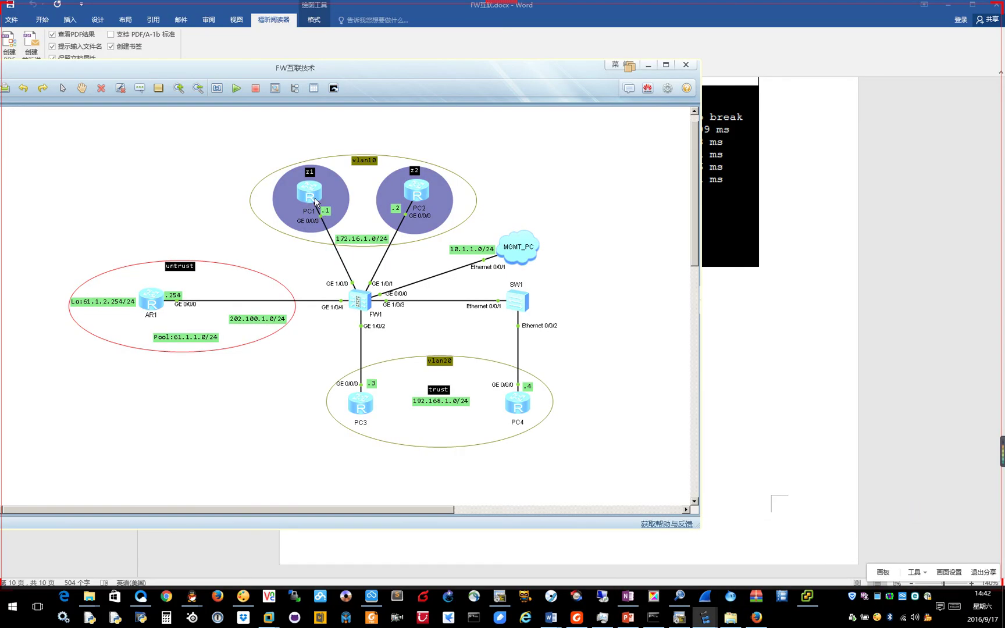
{"action": "double_click", "coordinate": [319, 195]}
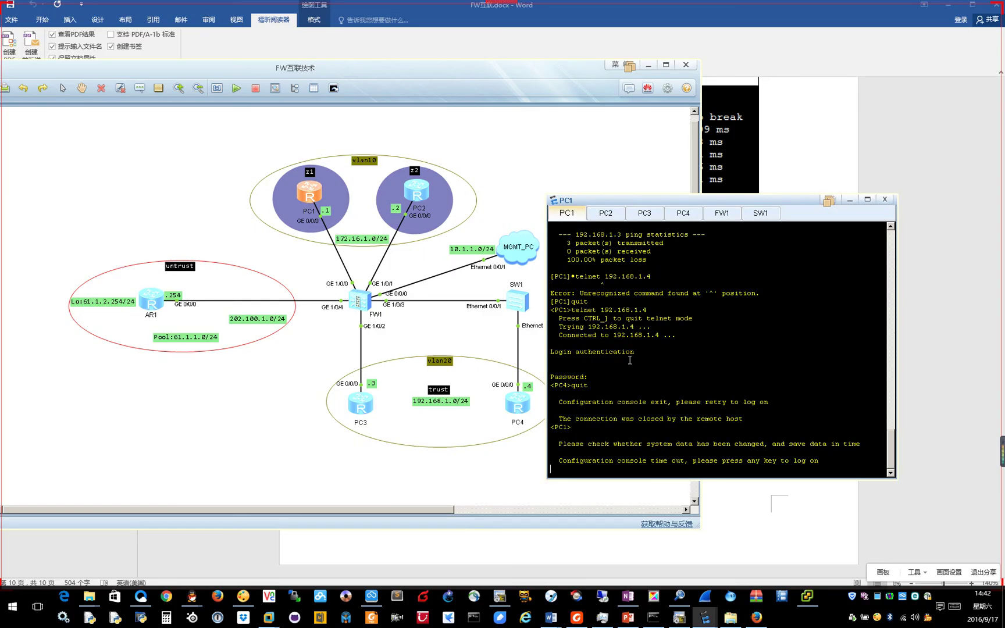
{"action": "key", "text": "Return"}
{"action": "key", "text": "Return"}
{"action": "key", "text": "Return"}
{"action": "type", "text": "sy"}
{"action": "key", "text": "Tab"}
{"action": "key", "text": "Return"}
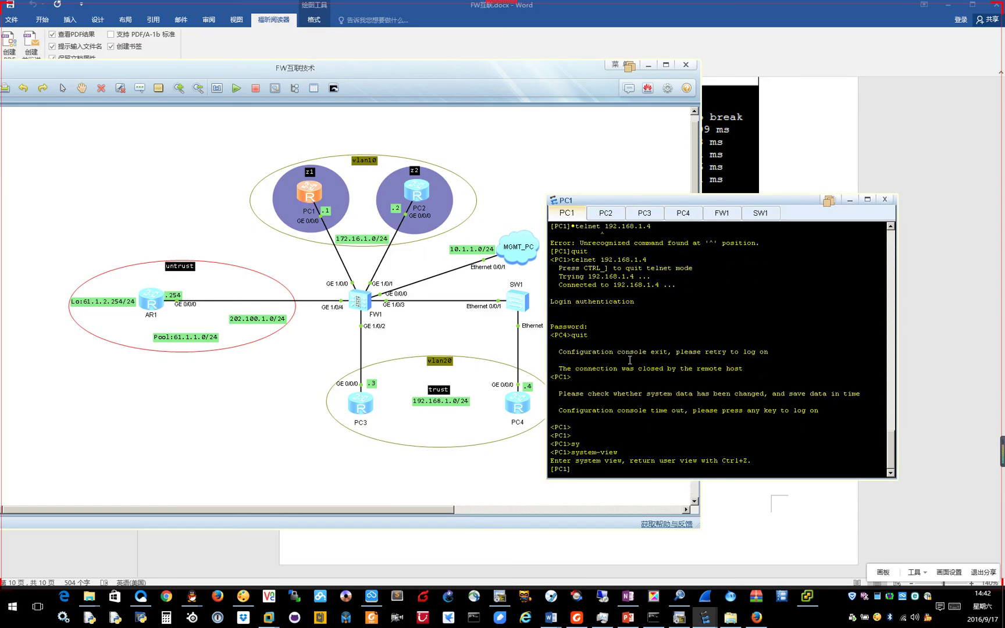
{"action": "type", "text": "telnet 61.1.2.254"}
{"action": "key", "text": "Return"}
From user view, telnet to 61.1.2.254, log in, and confirm 'dis users' shows source 61.1.1.254.
{"action": "type", "text": "qu"}
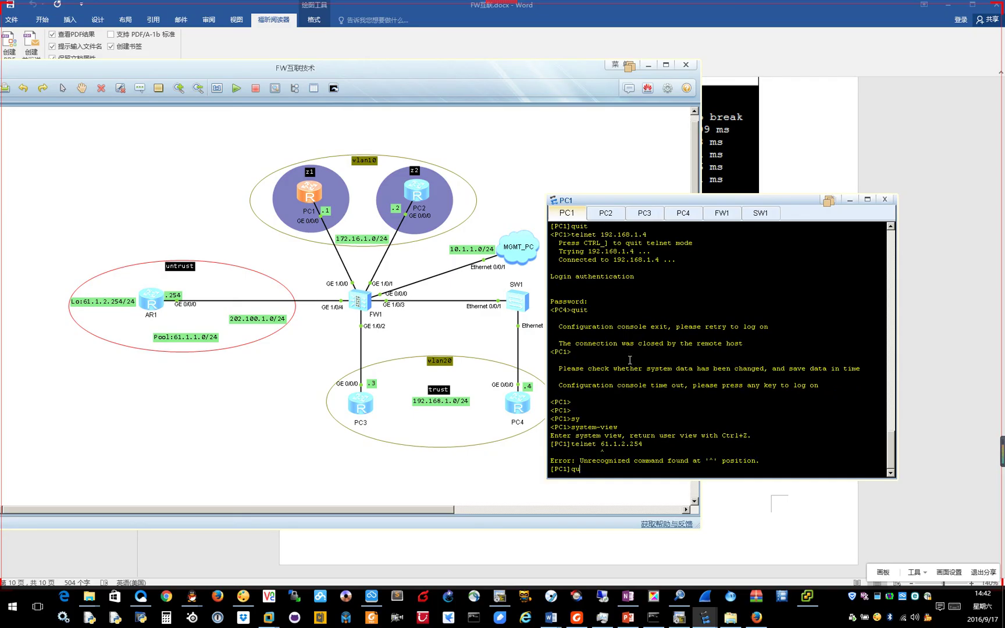
{"action": "type", "text": "it"}
{"action": "key", "text": "Return"}
{"action": "type", "text": "telnet 61."}
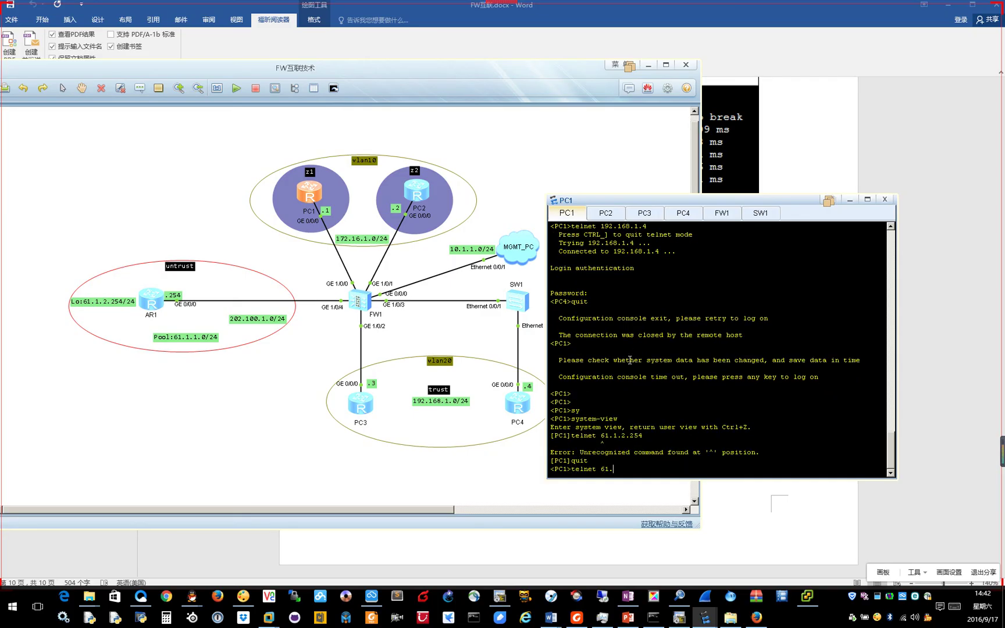
{"action": "type", "text": "1.2.254"}
{"action": "key", "text": "Return"}
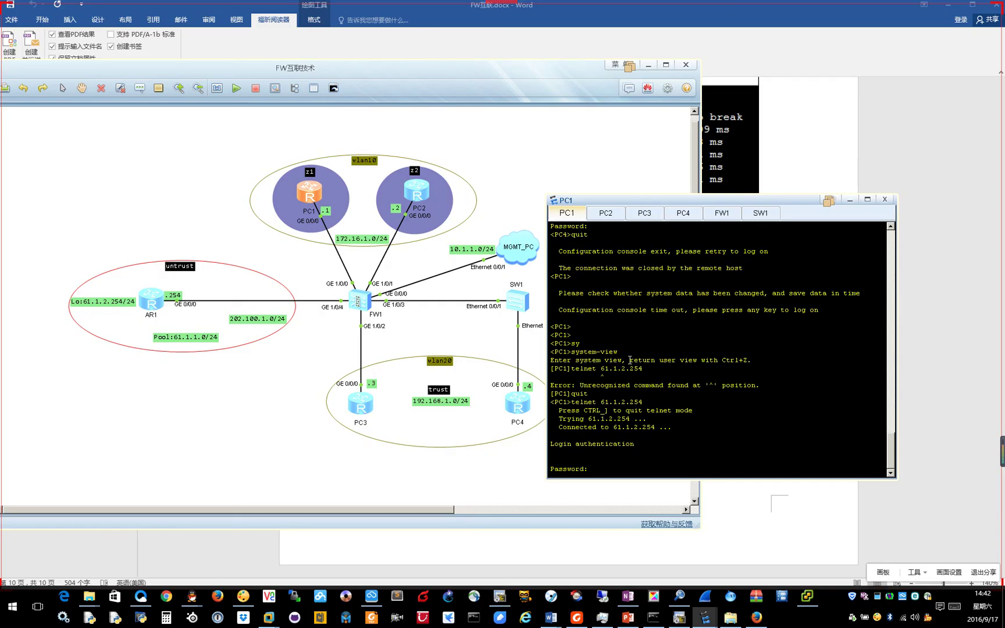
{"action": "key", "text": "Return"}
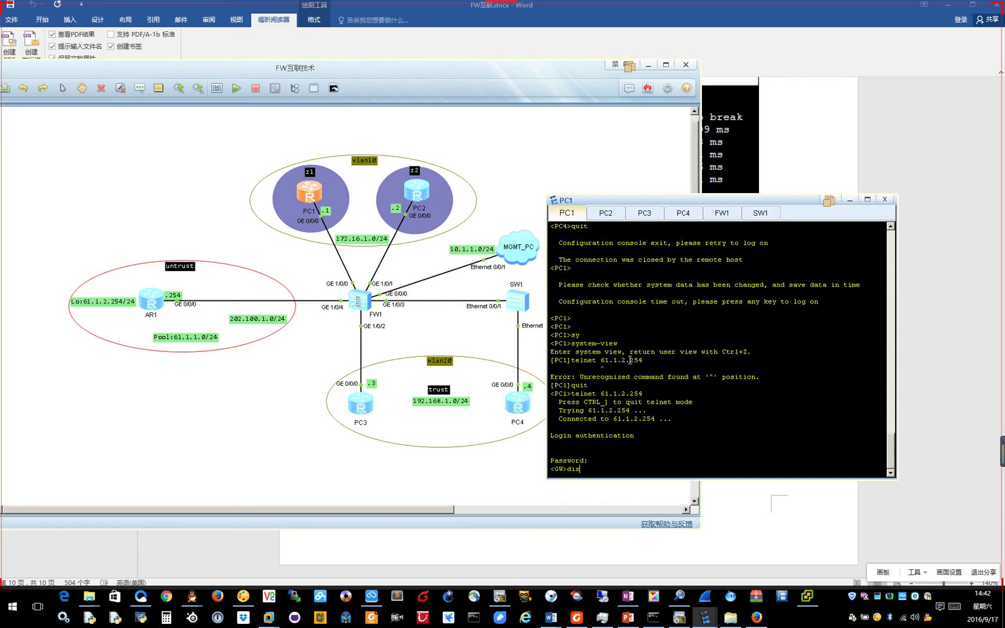
{"action": "type", "text": "dis users"}
{"action": "key", "text": "Return"}
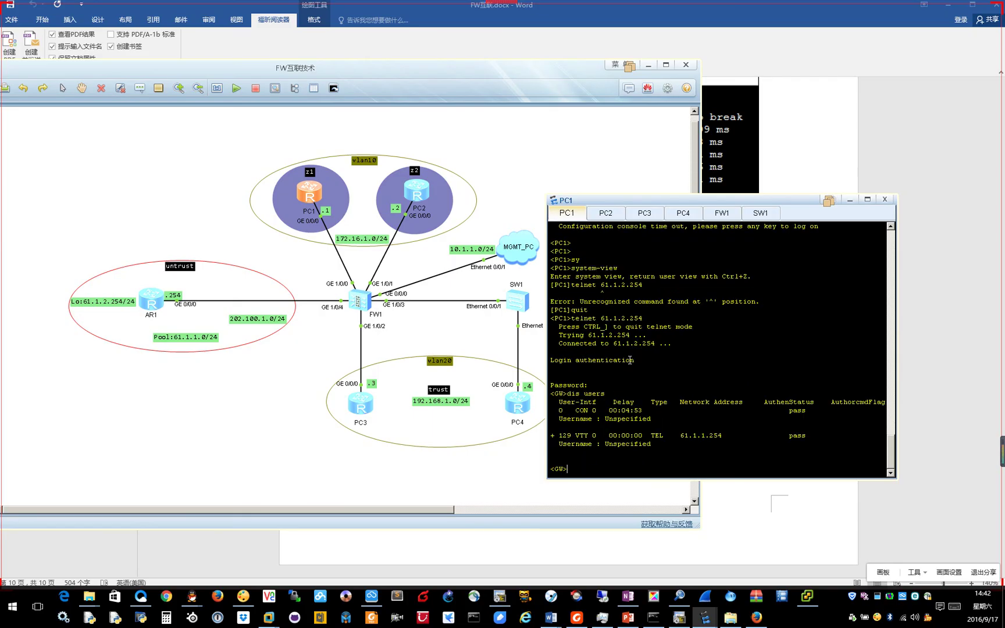
{"action": "left_click_drag", "start_coordinate": [681, 435], "coordinate": [723, 436]}
On the FW1 console, run 'display firewall session table'.
{"action": "left_click", "coordinate": [729, 217]}
{"action": "key", "text": "Return"}
{"action": "key", "text": "Return"}
{"action": "key", "text": "Return"}
{"action": "type", "text": "dis"}
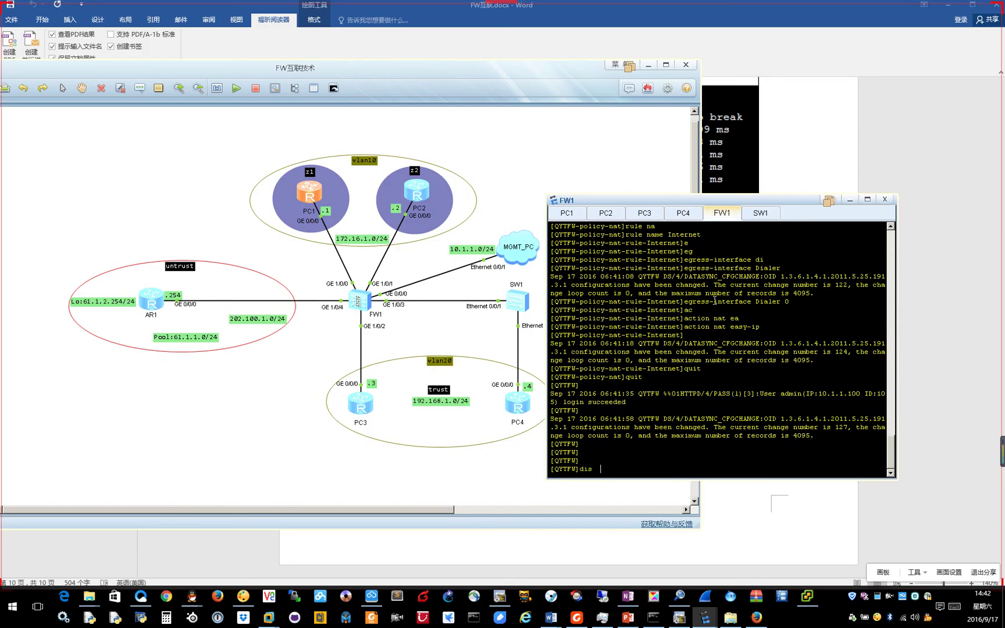
{"action": "key", "text": "Tab"}
{"action": "type", "text": "fire"}
{"action": "key", "text": "Tab"}
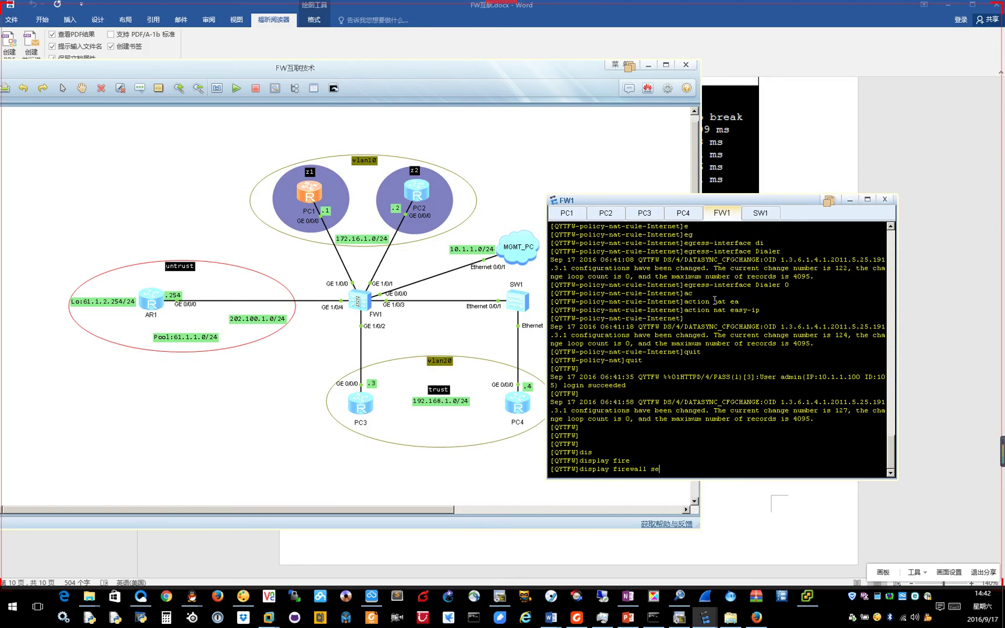
{"action": "type", "text": "se"}
{"action": "key", "text": "Tab"}
{"action": "type", "text": "ta"}
{"action": "key", "text": "Tab"}
{"action": "key", "text": "Return"}
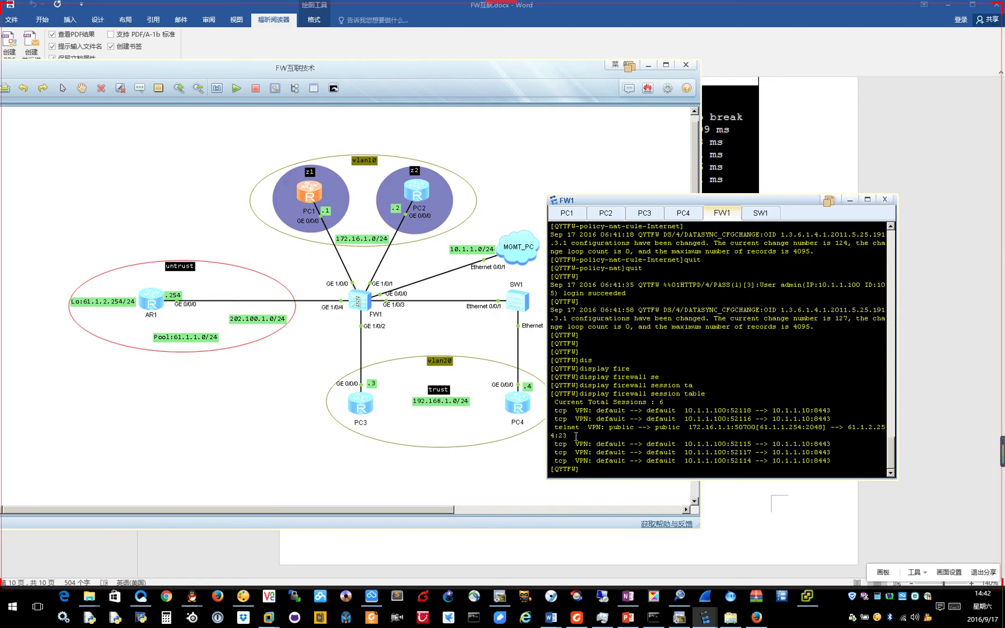
Highlight the telnet session entry, showing PC1's address translated to 61.1.1.254.
{"action": "left_click_drag", "start_coordinate": [575, 435], "coordinate": [610, 429]}
{"action": "left_click", "coordinate": [687, 427]}
{"action": "left_click_drag", "start_coordinate": [717, 428], "coordinate": [826, 428]}
{"action": "left_click_drag", "start_coordinate": [761, 428], "coordinate": [802, 428]}
Run 'dis ip inter brie' and highlight Dialer0 with its 61.1.1.254/32 address.
{"action": "key", "text": "Return"}
{"action": "key", "text": "Return"}
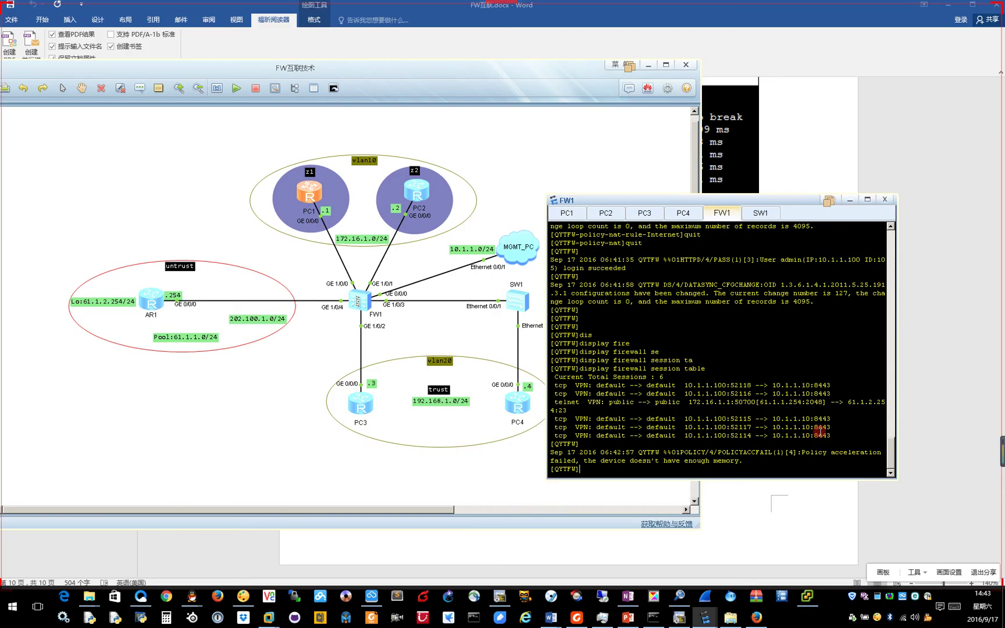
{"action": "type", "text": "di"}
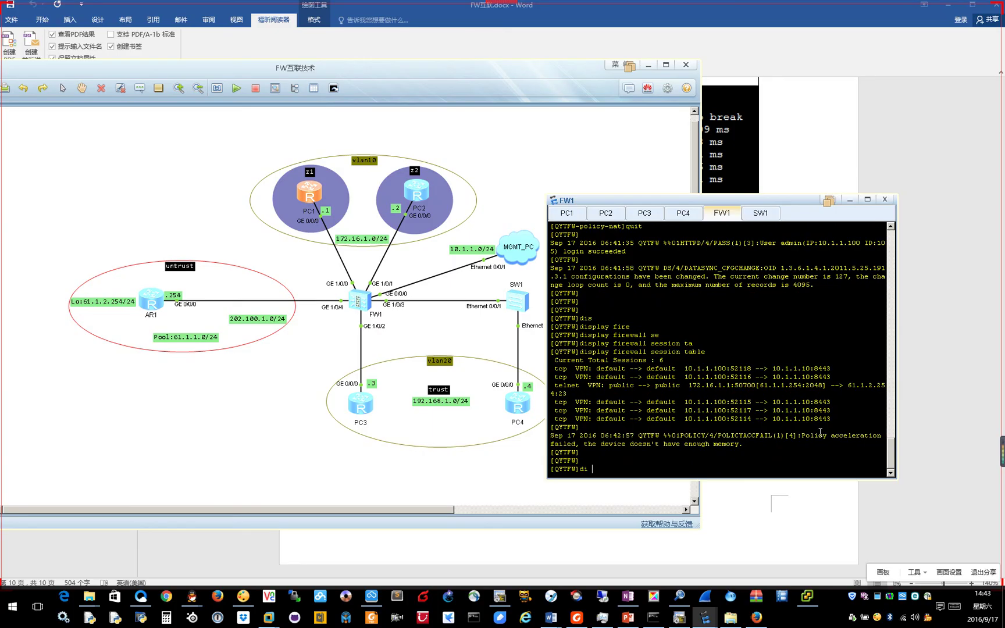
{"action": "type", "text": "s ip inter brie"}
{"action": "key", "text": "Return"}
{"action": "left_click_drag", "start_coordinate": [552, 385], "coordinate": [753, 385]}
{"action": "left_click_drag", "start_coordinate": [551, 385], "coordinate": [748, 386]}
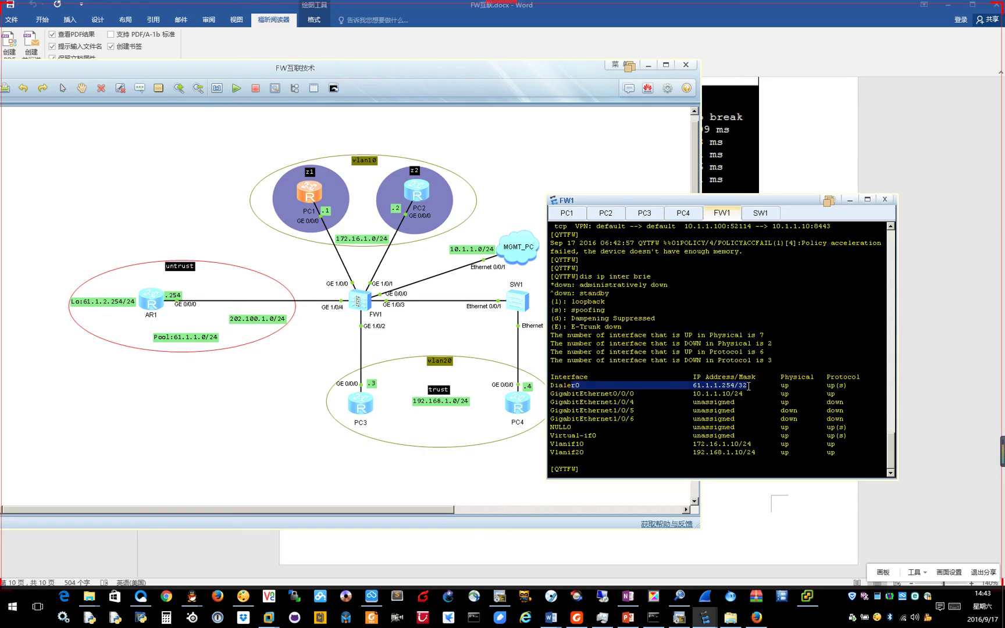
Return to the FW互联.docx lab document, scrolled up to R1's PPPoE server configuration.
{"action": "left_click", "coordinate": [820, 548]}
{"action": "scroll", "coordinate": [794, 435], "scroll_direction": "up", "scroll_amount": 8}
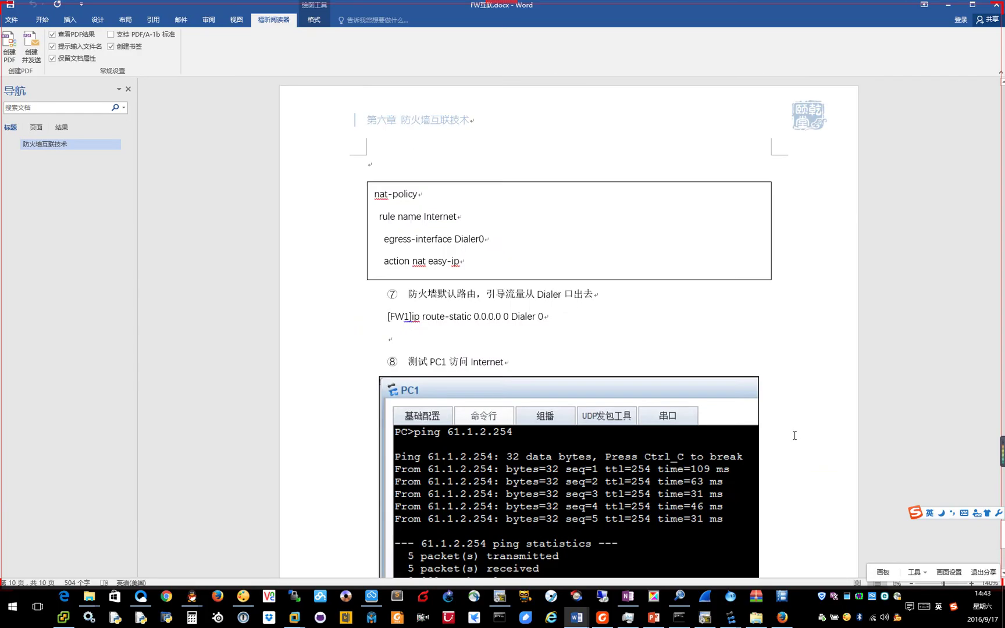
{"action": "scroll", "coordinate": [794, 435], "scroll_direction": "up", "scroll_amount": 15}
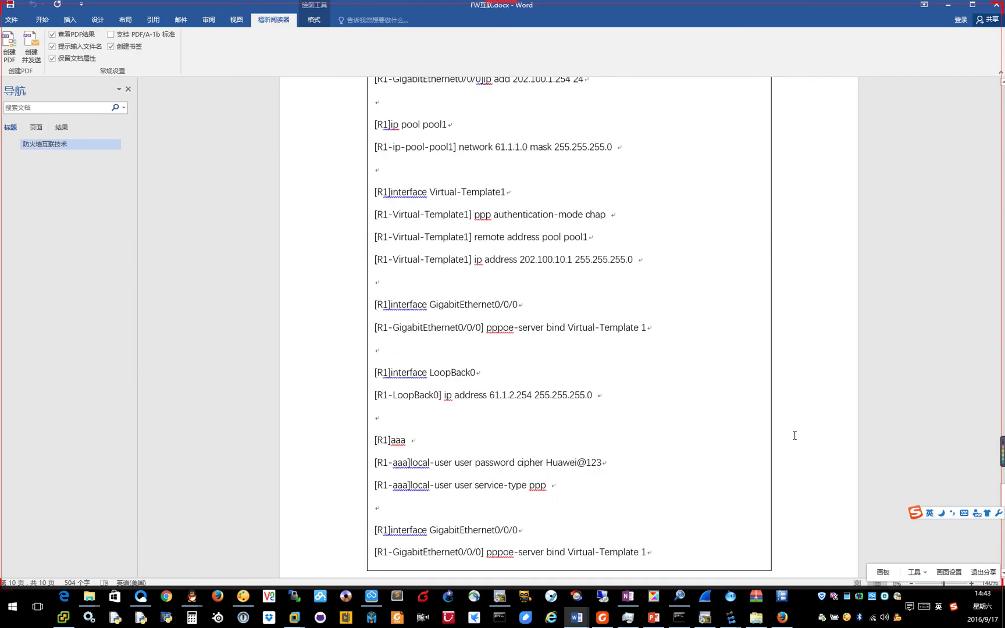